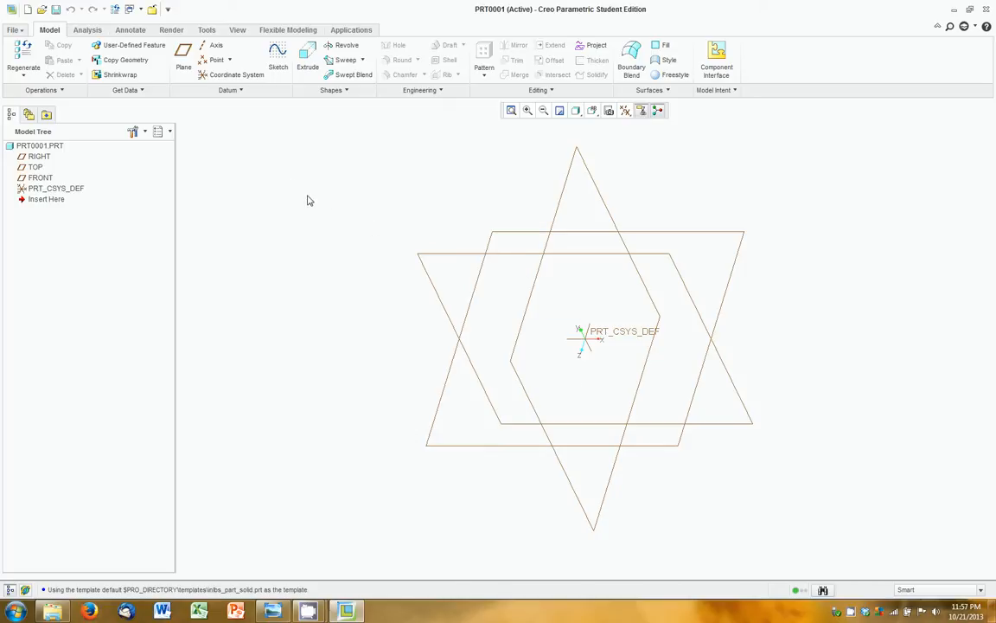
Step: Examine the hand-drawn robot chassis in Plan.jpg for its dimensions, and switch back to Creo Parametric
click(275, 611)
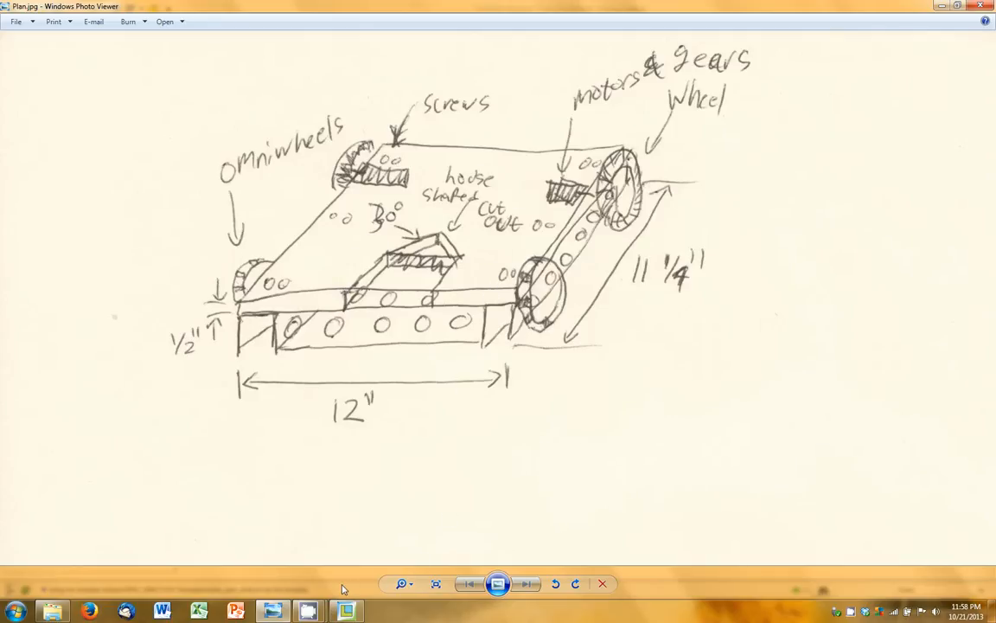
click(346, 611)
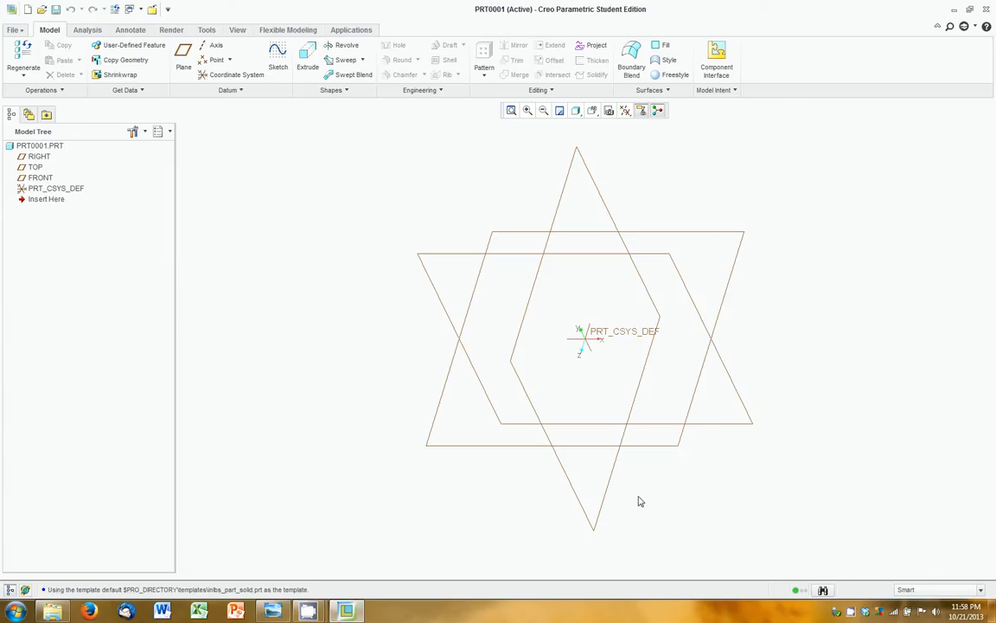
middle_drag(640, 501, 644, 487)
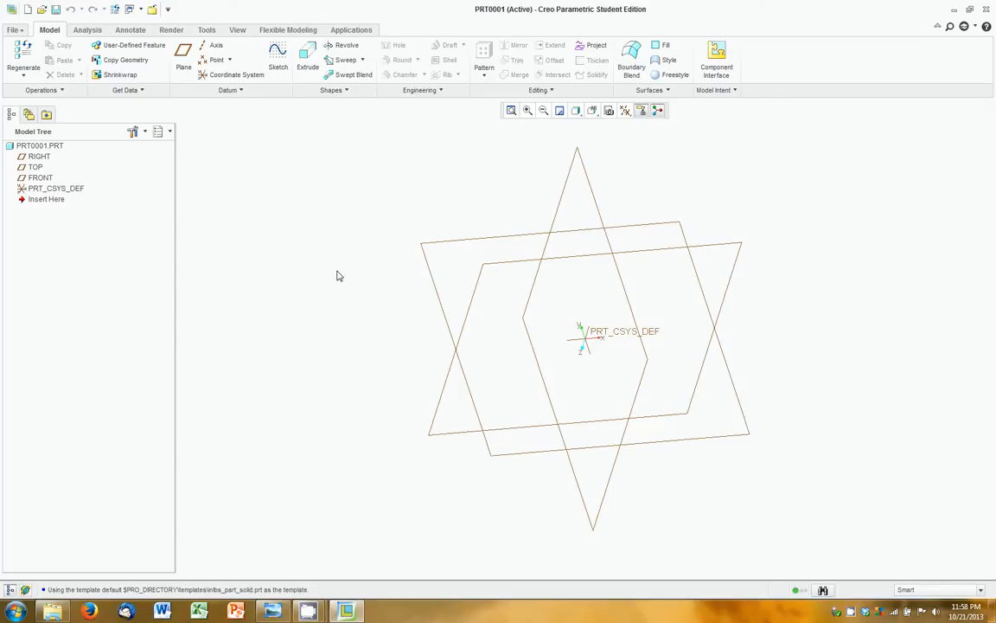
Step: Start an Extrude feature and open its section sketch on the TOP datum plane
click(301, 68)
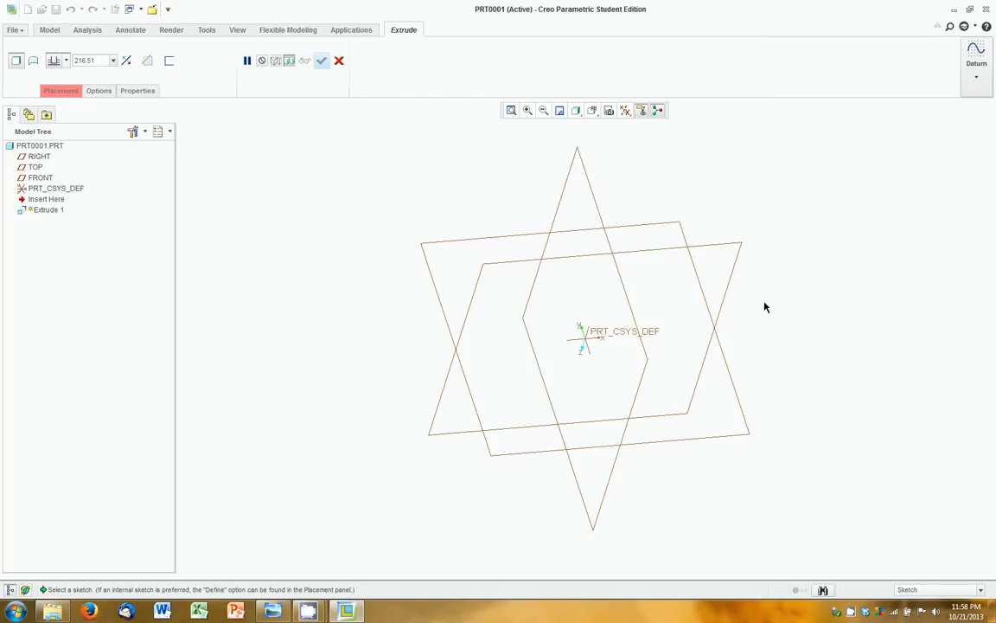
click(736, 260)
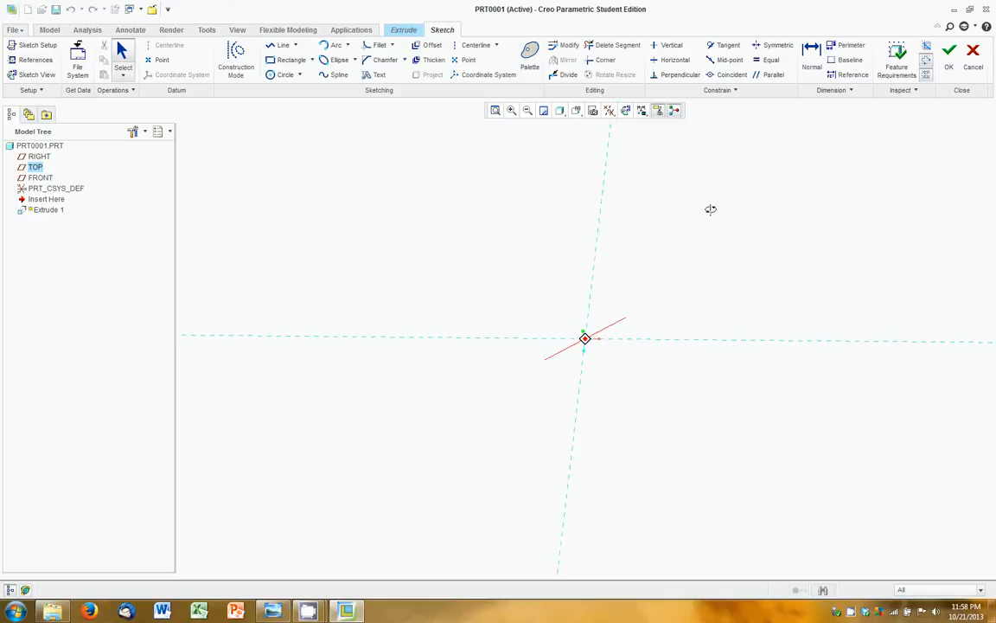
middle_drag(745, 209, 745, 226)
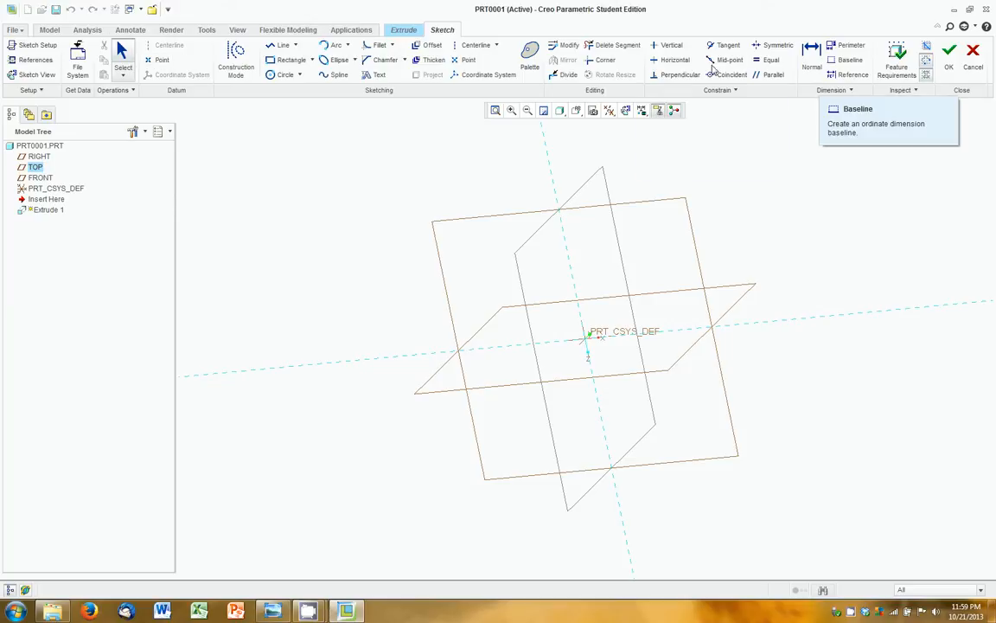
click(402, 29)
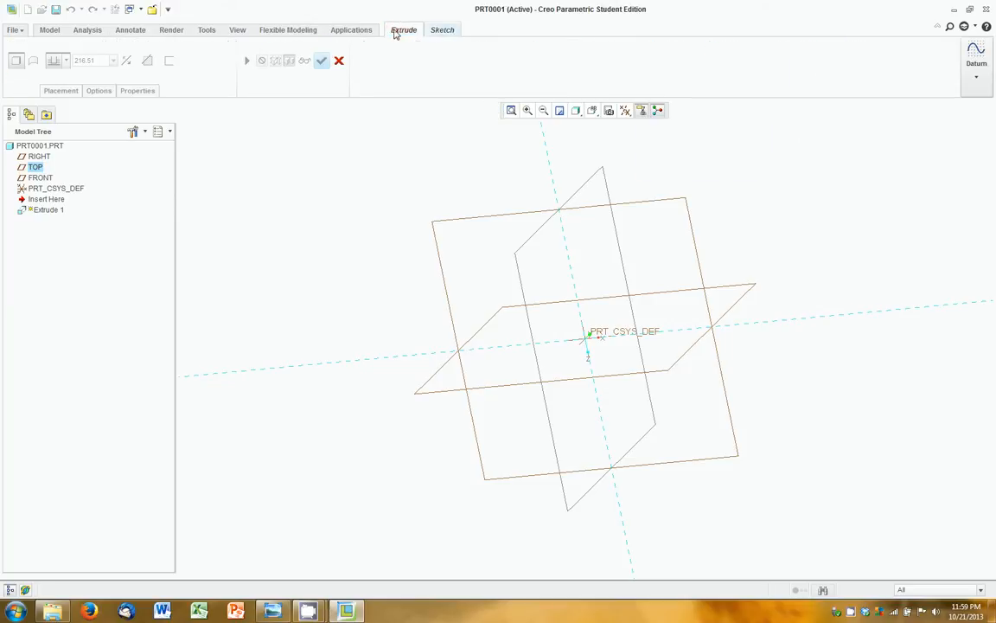
click(45, 31)
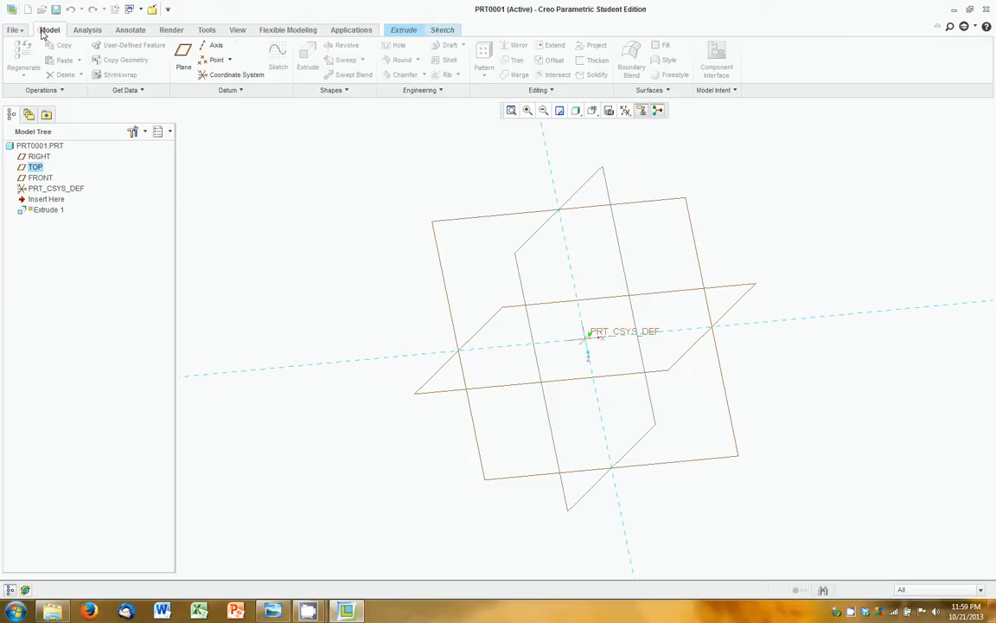
click(435, 31)
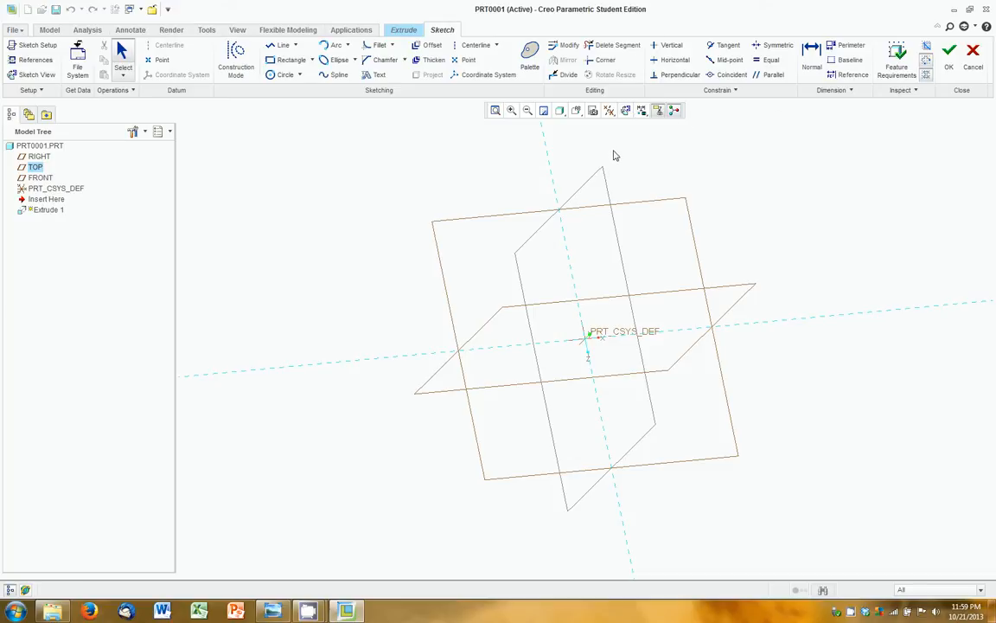
Step: Orient the sketching plane parallel to the screen, and restore the standard 3D orientation
middle_drag(558, 366, 571, 285)
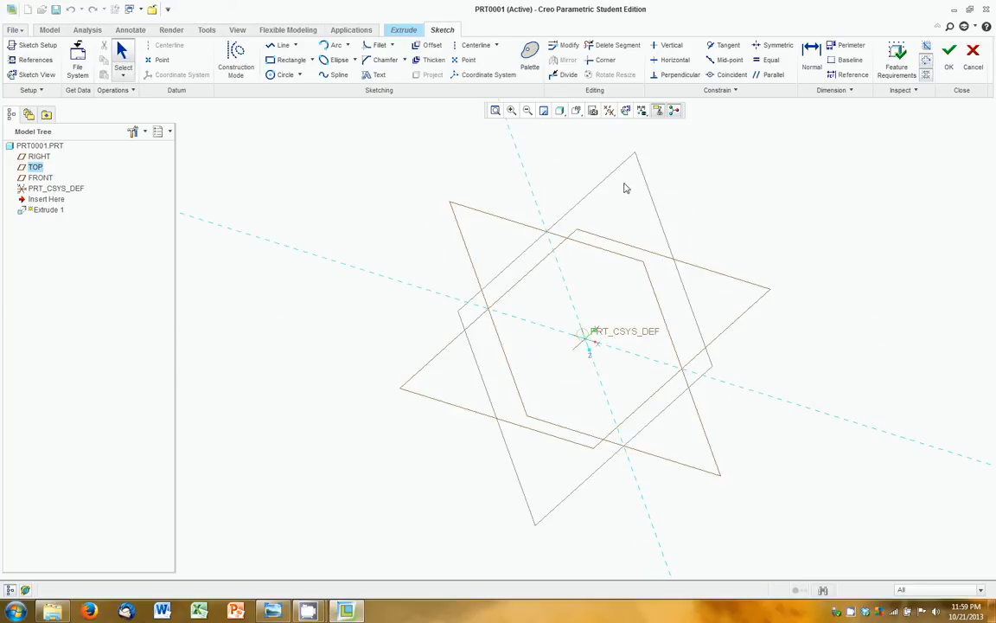
click(626, 116)
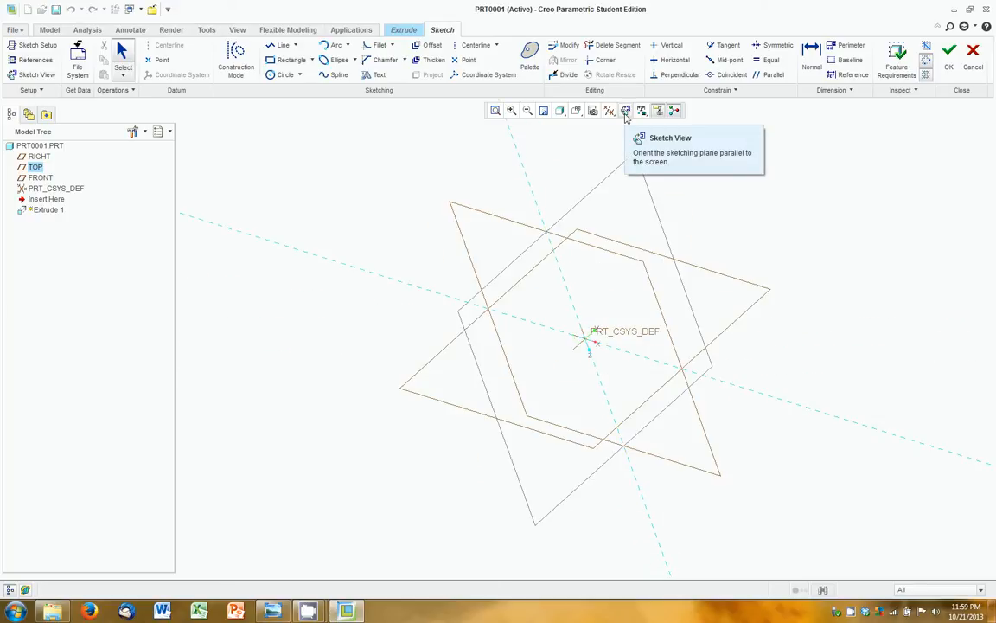
click(626, 114)
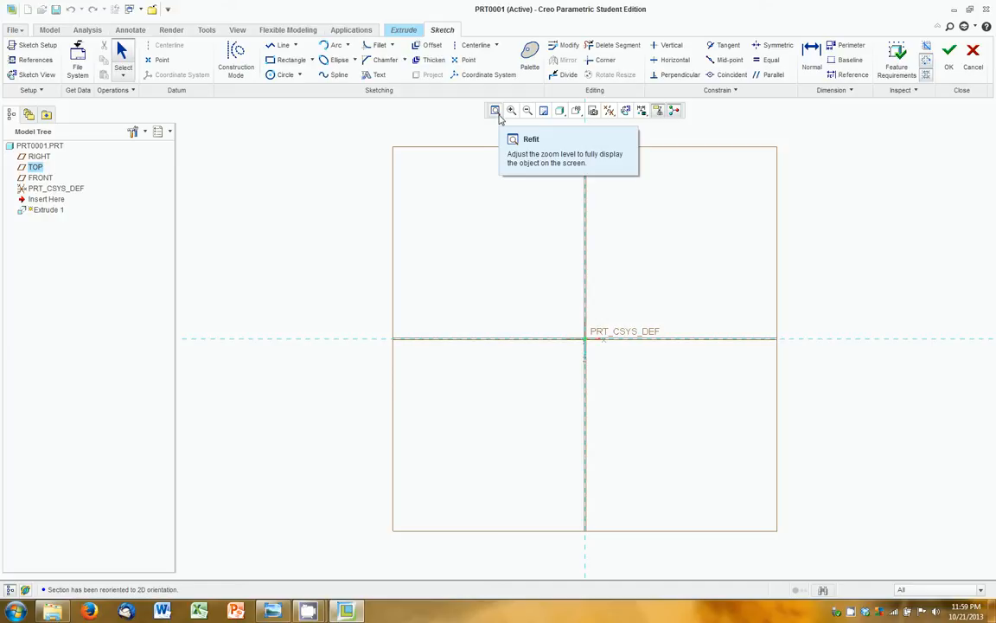
click(576, 111)
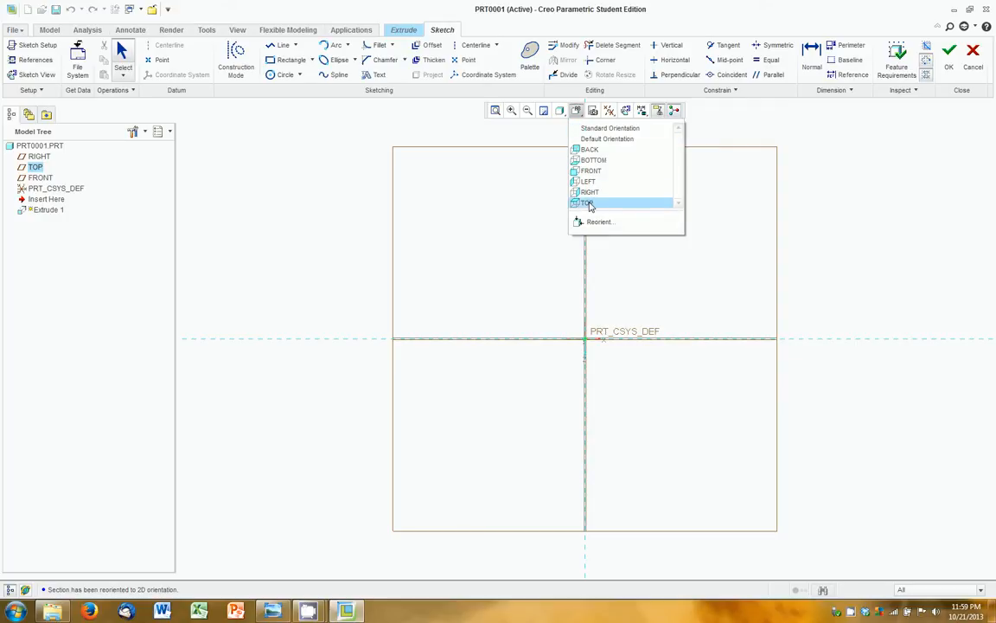
click(607, 134)
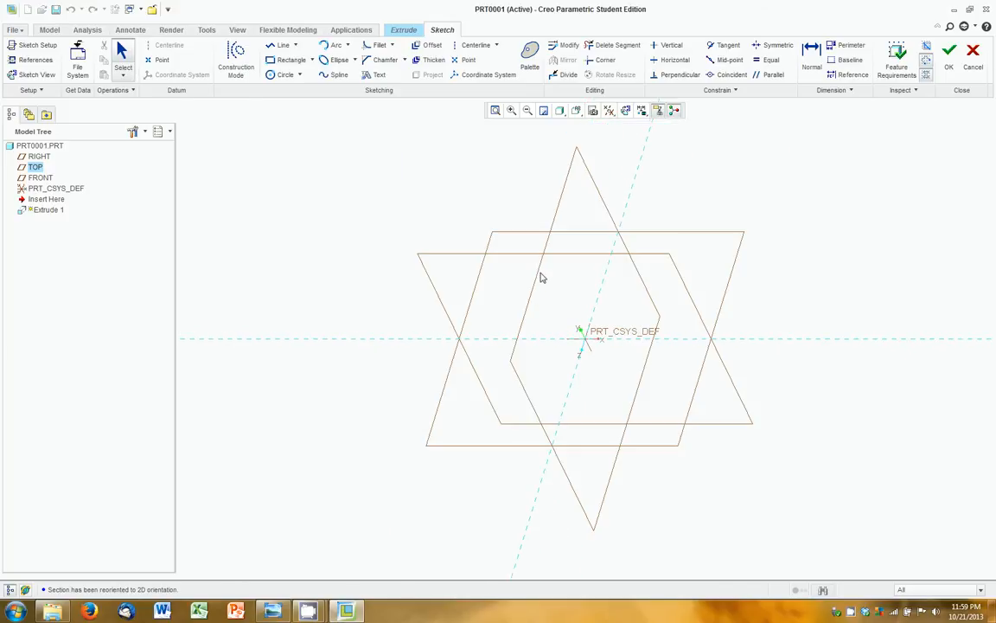
Step: Display the sketch grid and hide it again
click(642, 113)
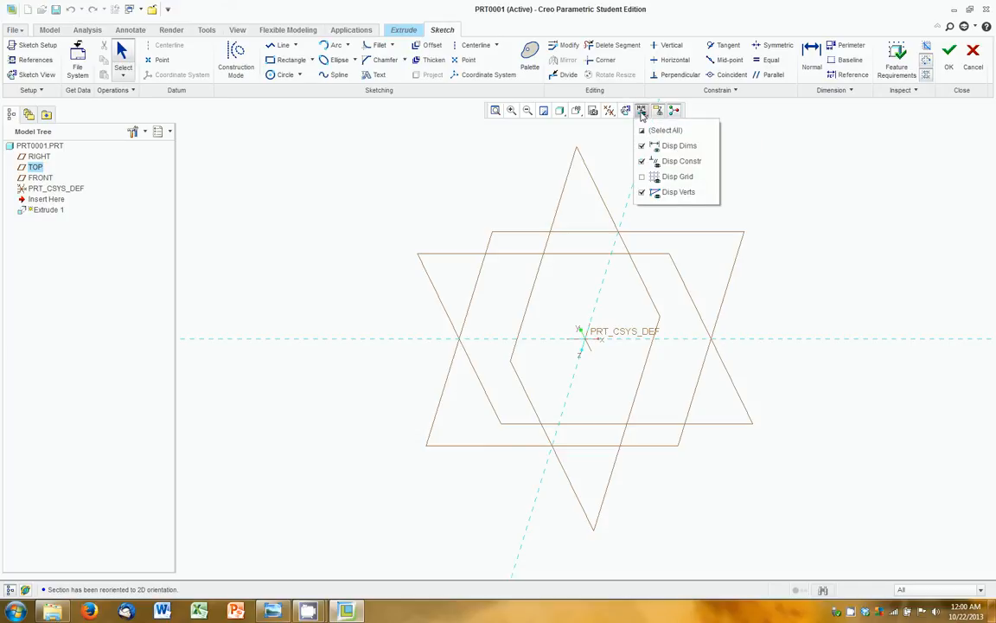
click(643, 177)
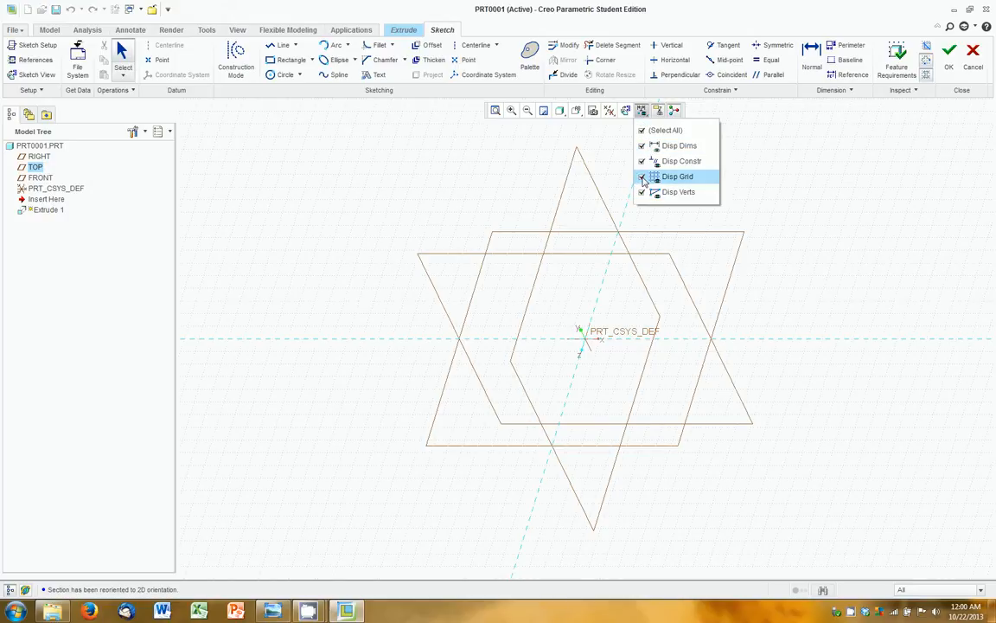
click(643, 178)
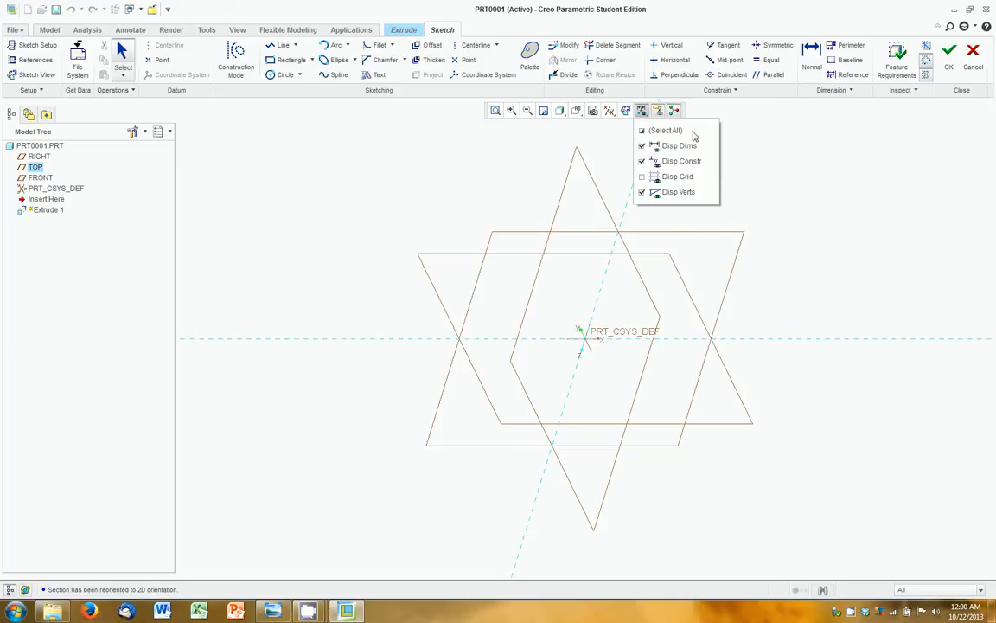
click(744, 199)
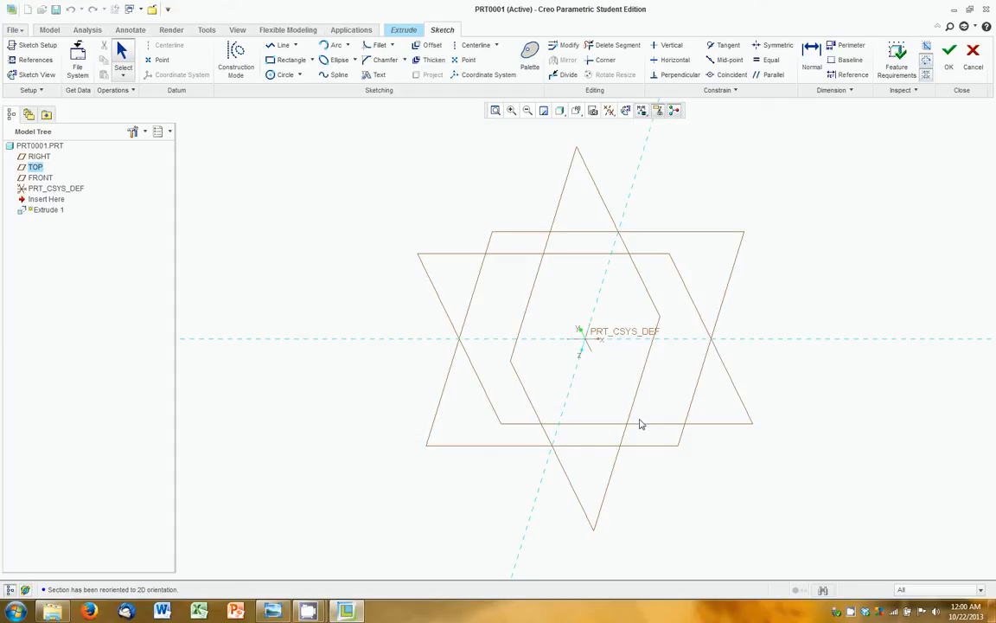
Step: Orient the sketching plane parallel to the screen and check the chassis outline and dimensions in Plan.jpg
click(626, 111)
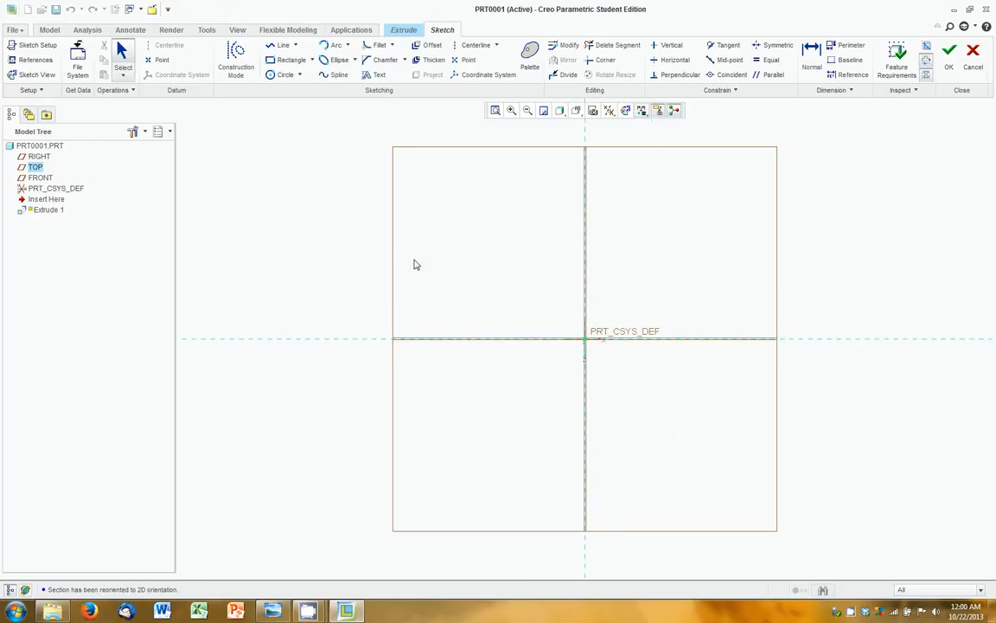
mouse_move(272, 612)
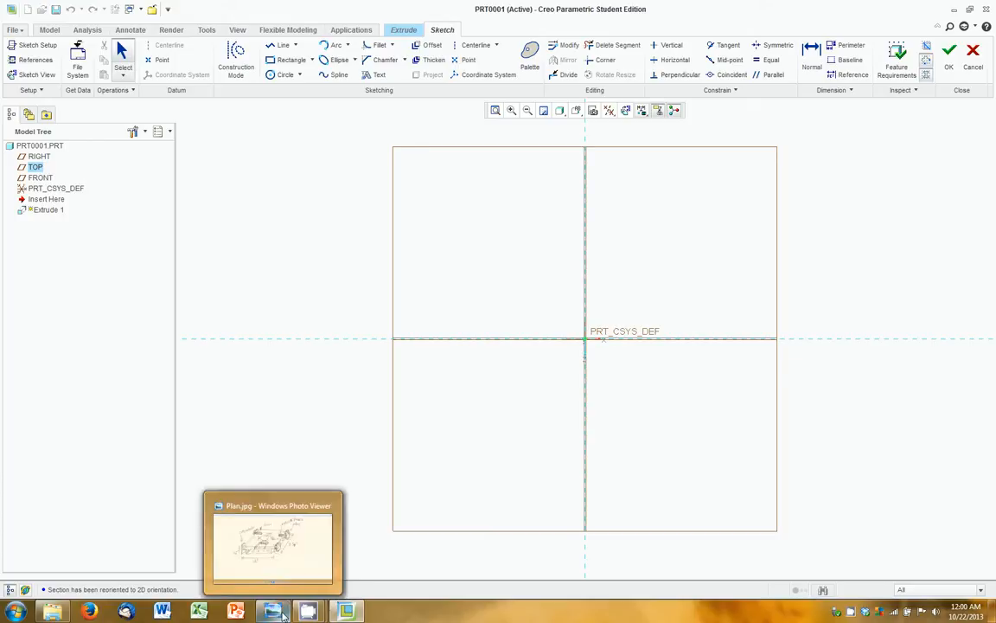
click(252, 552)
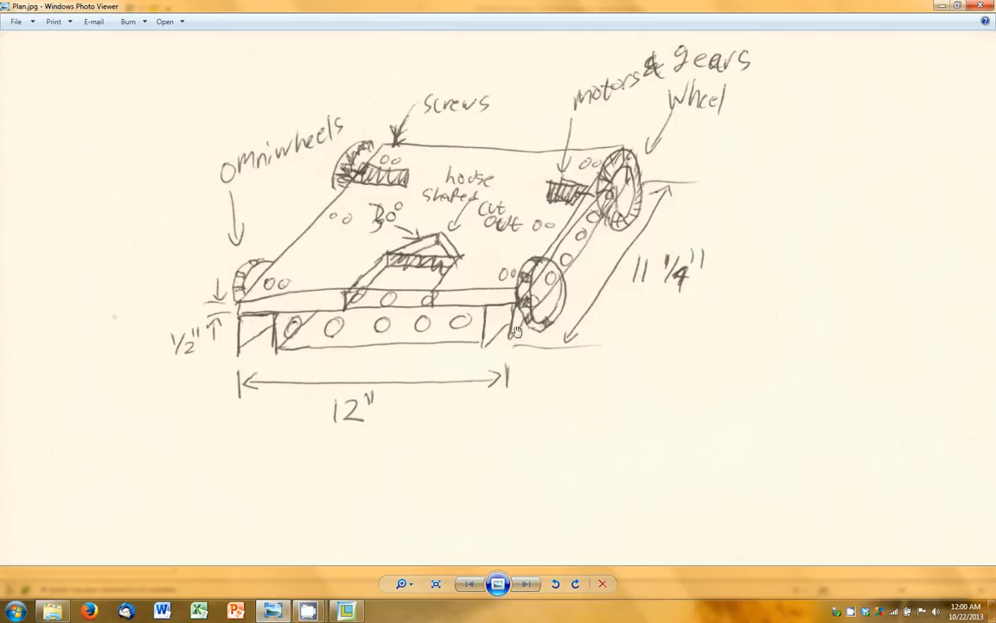
click(271, 612)
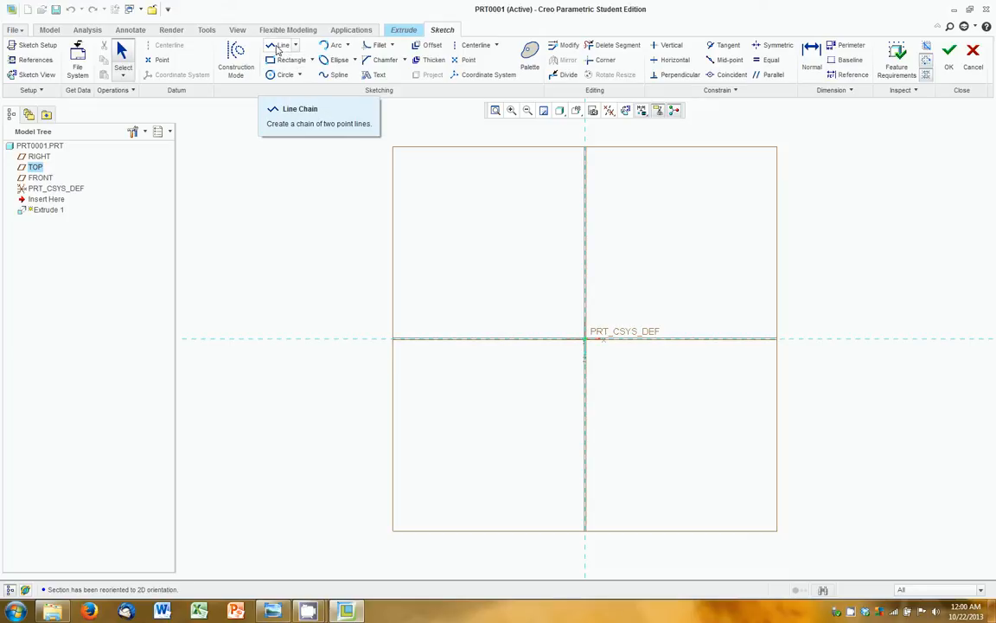
Step: Sketch an irregular four-sided closed line chain around the origin, reaching about 141 above and 121 below the horizontal reference
click(277, 48)
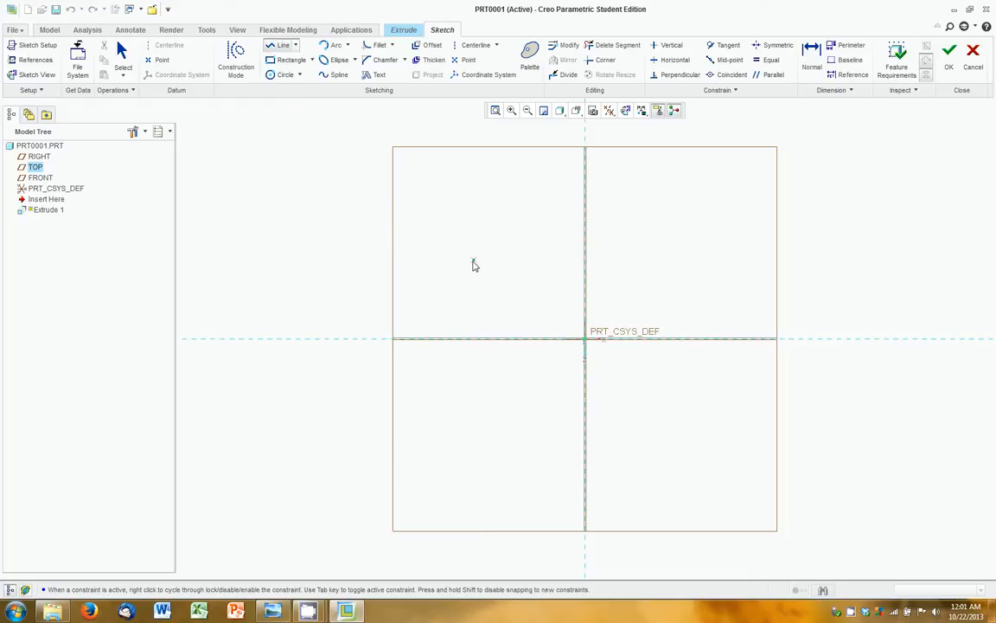
click(472, 261)
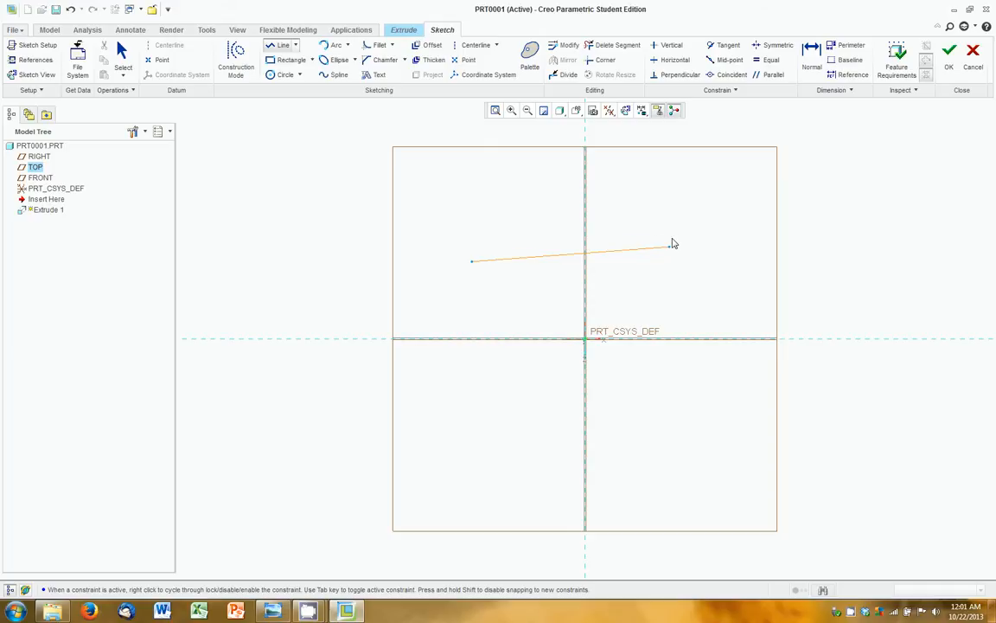
click(693, 233)
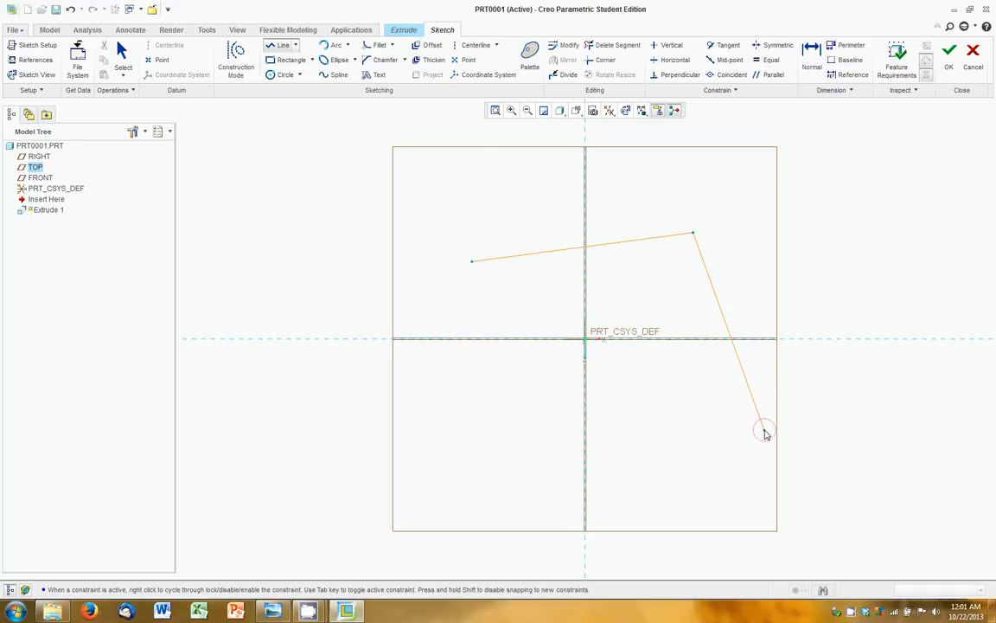
click(765, 431)
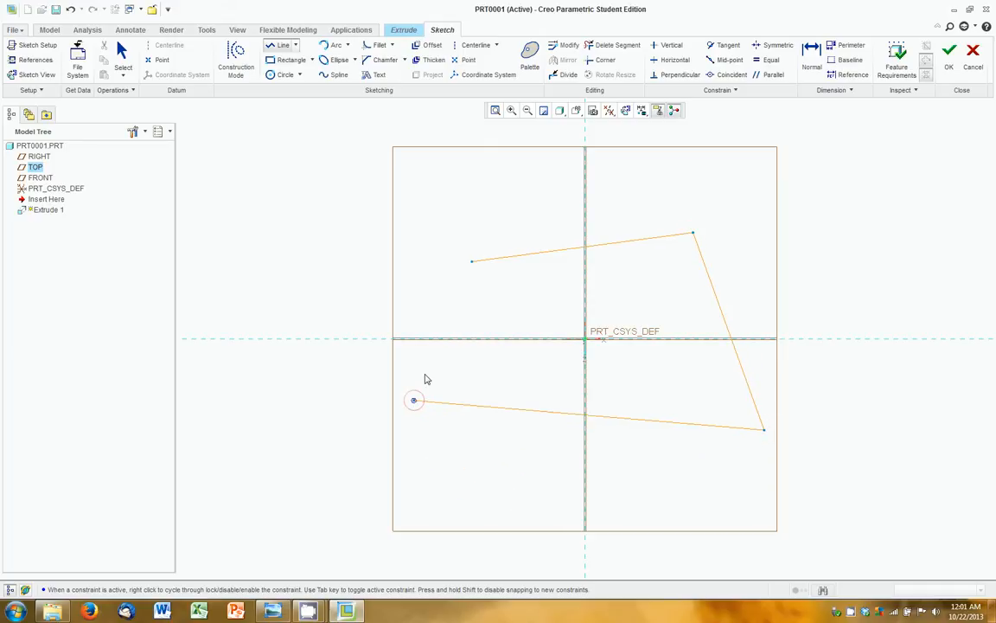
click(413, 400)
click(471, 261)
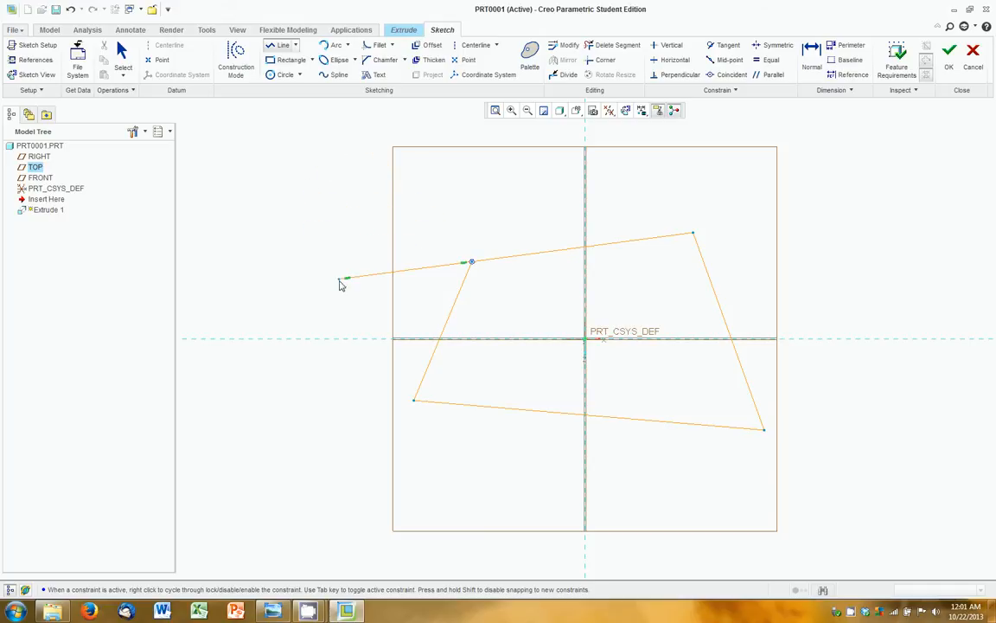
middle_click(304, 251)
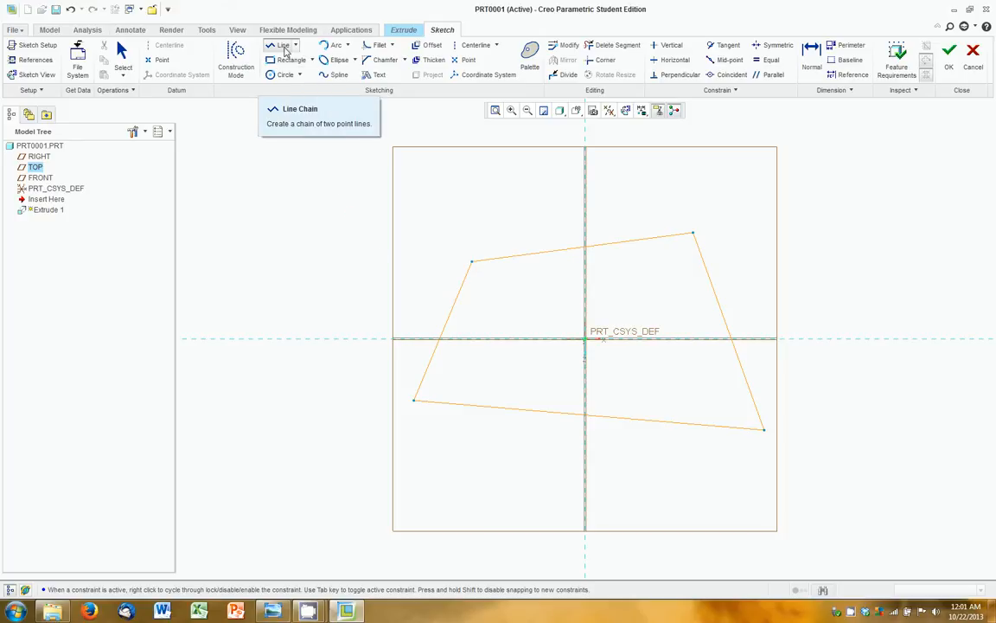
Step: Sketch a second, smaller four-sided closed line chain left of the datum planes, about 156 above to 18 below the horizontal reference
click(285, 47)
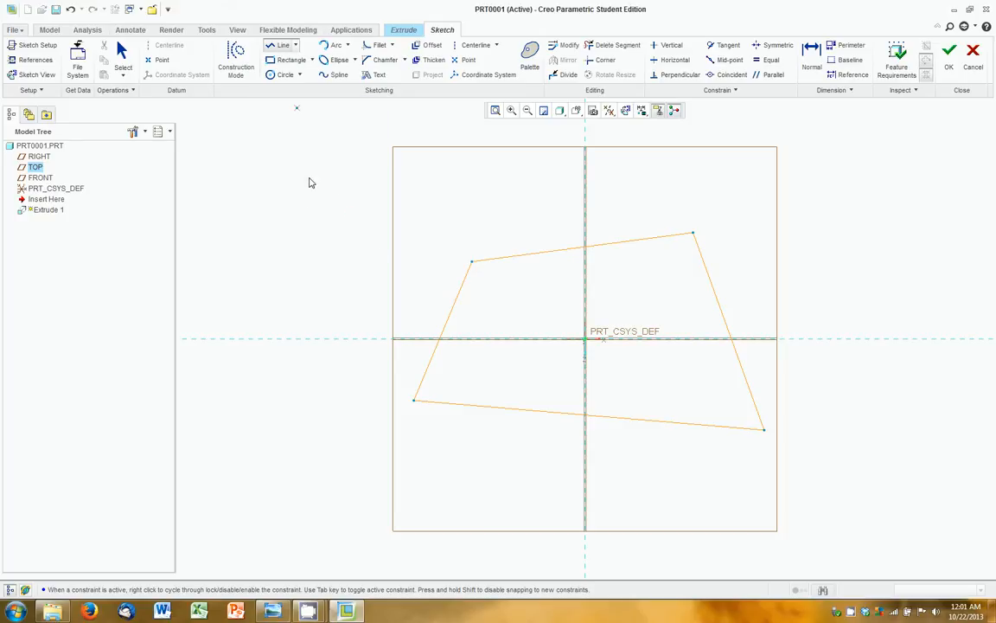
click(274, 221)
click(360, 266)
click(289, 353)
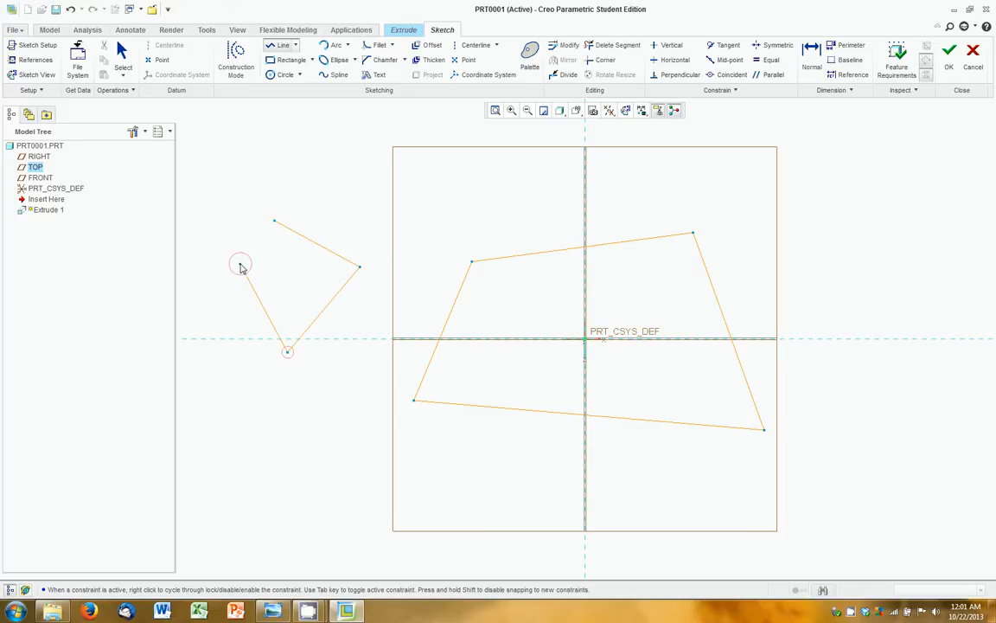
click(240, 263)
click(274, 222)
middle_click(312, 173)
Step: Sketch a small closed triangle below the smaller quadrilateral, about 144 to 231 below the horizontal reference, and end the Line Chain tool
click(238, 447)
click(329, 484)
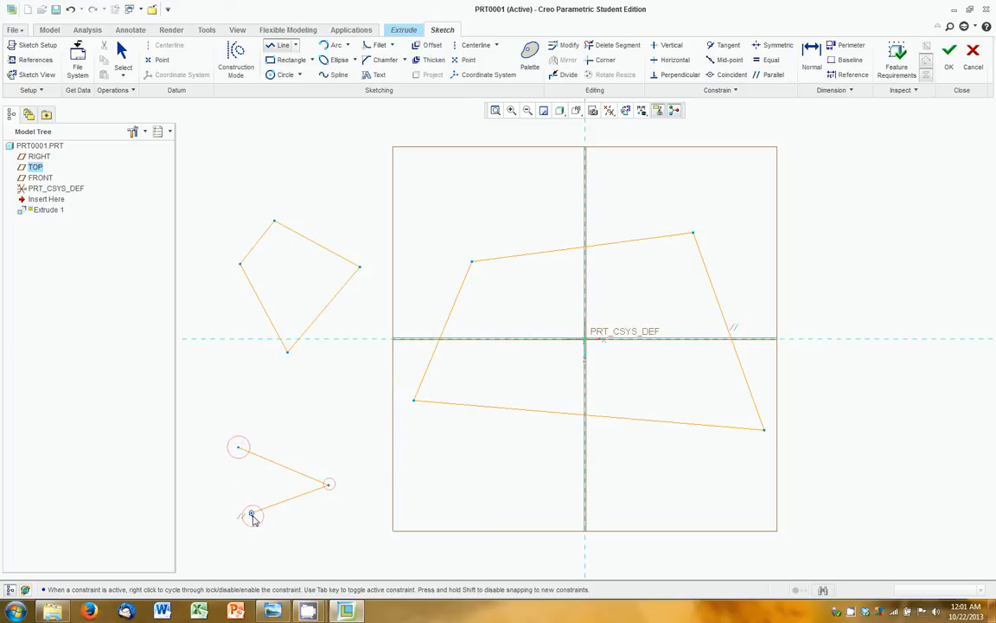
click(251, 512)
click(238, 447)
middle_click(343, 407)
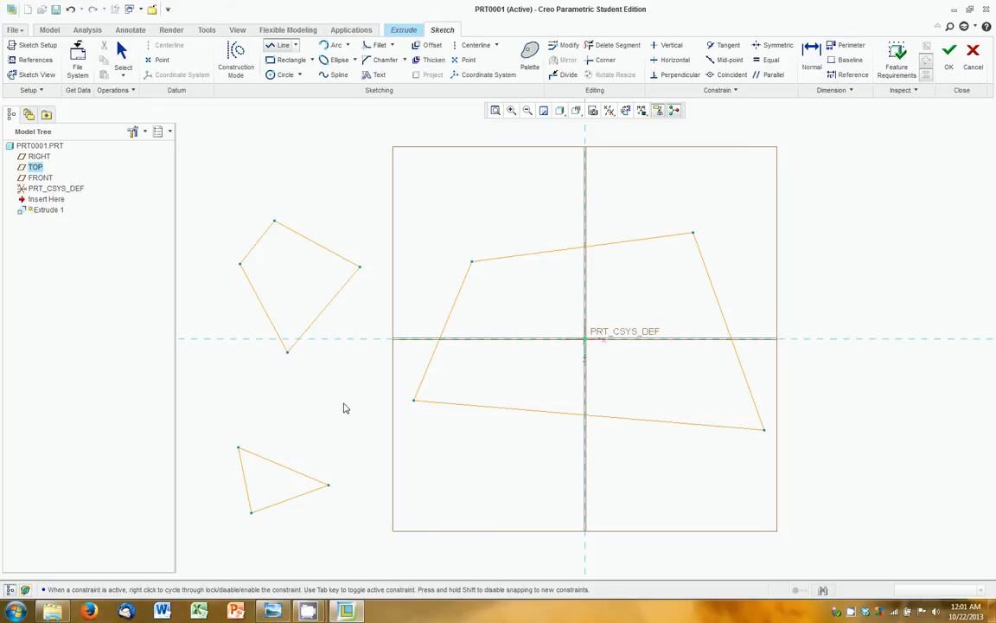
middle_click(344, 417)
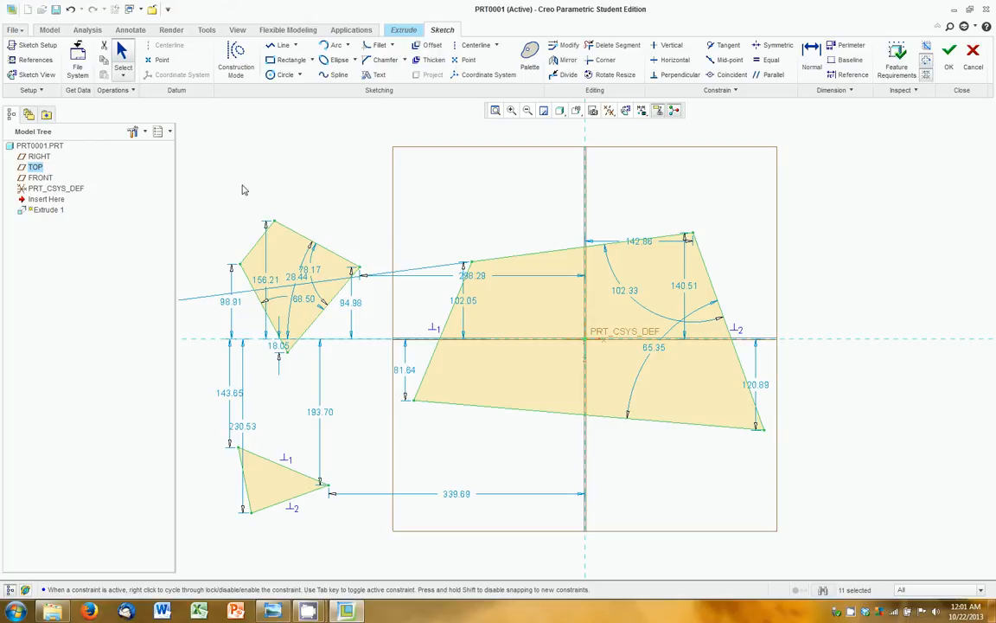
Step: Delete the small quadrilateral and the triangle left of the main profile
drag(203, 169, 379, 526)
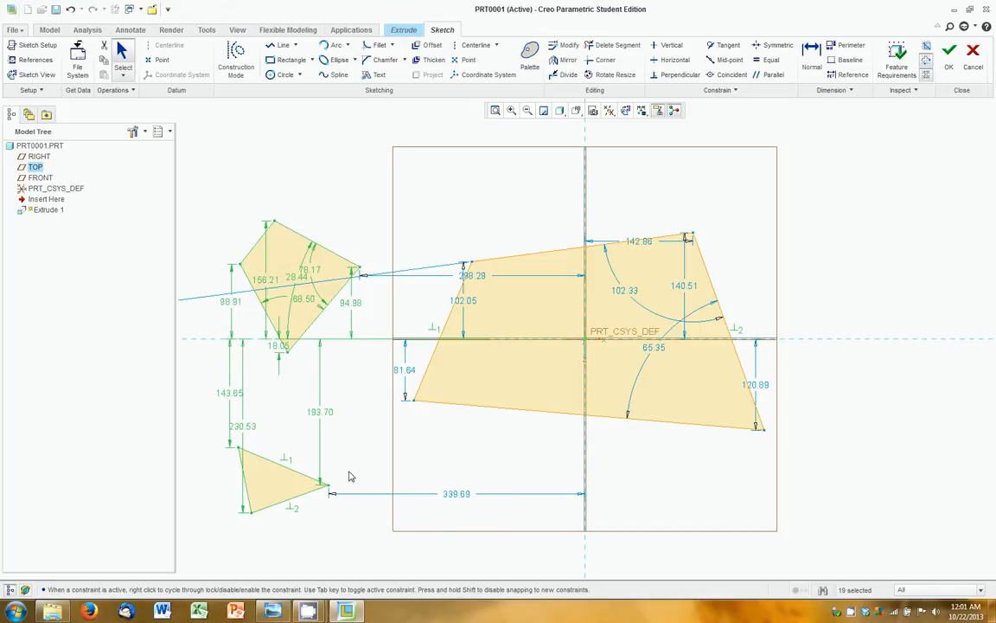
key(Delete)
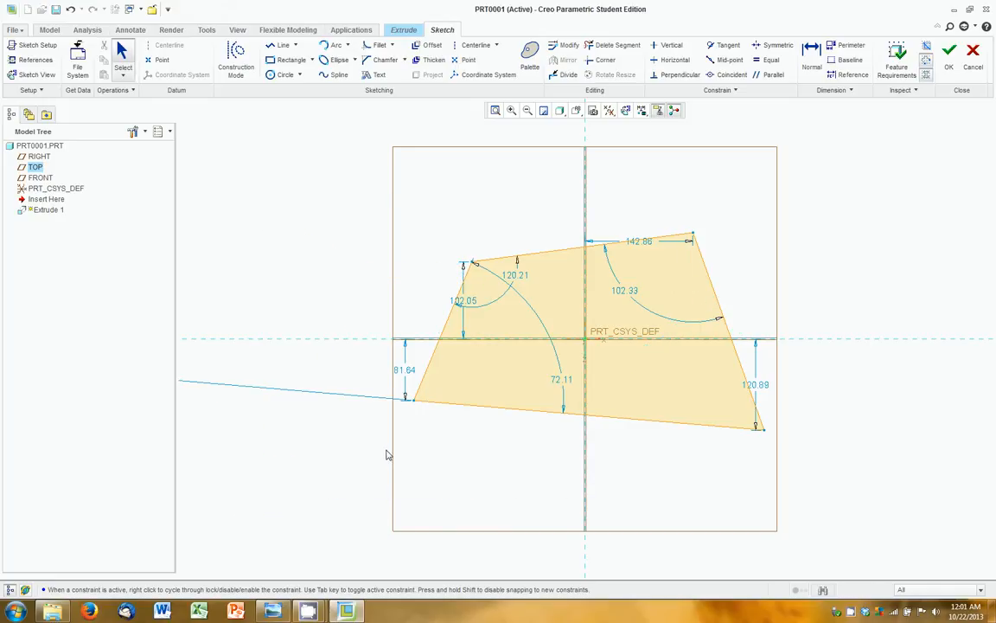
Step: Move the upper horizontal dimension above the profile and the lower-right vertical dimension out beyond the profile's right side
scroll(387, 448, up, 2)
scroll(547, 406, down, 2)
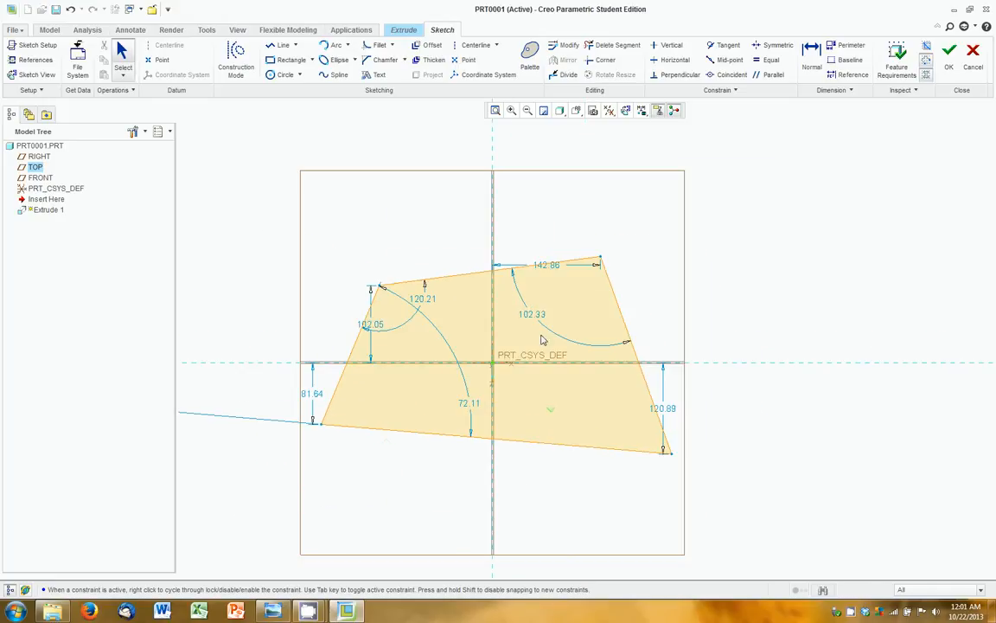
click(495, 110)
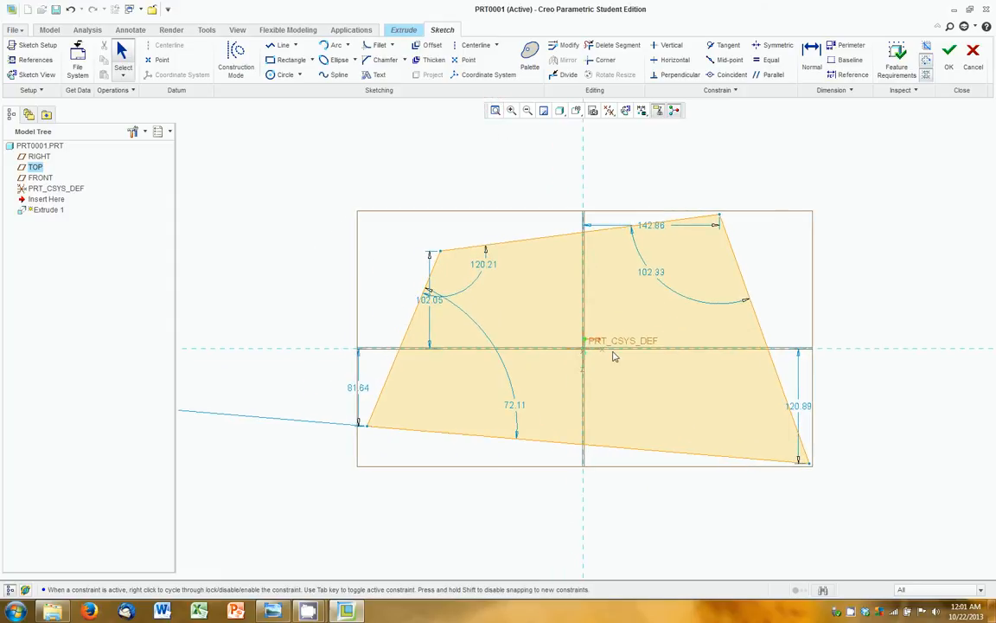
scroll(742, 408, down, 1)
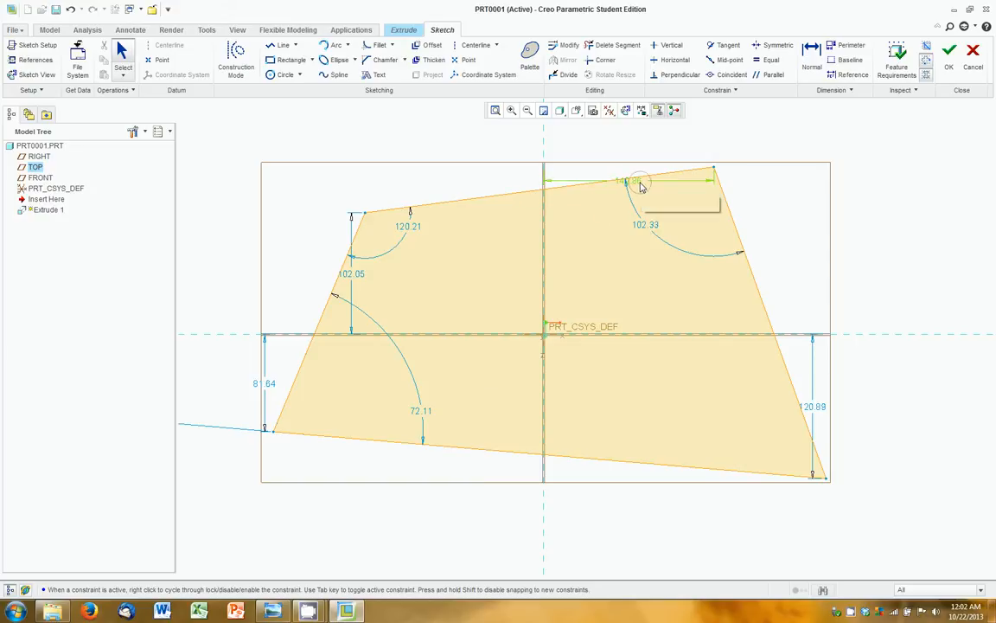
drag(640, 182, 637, 150)
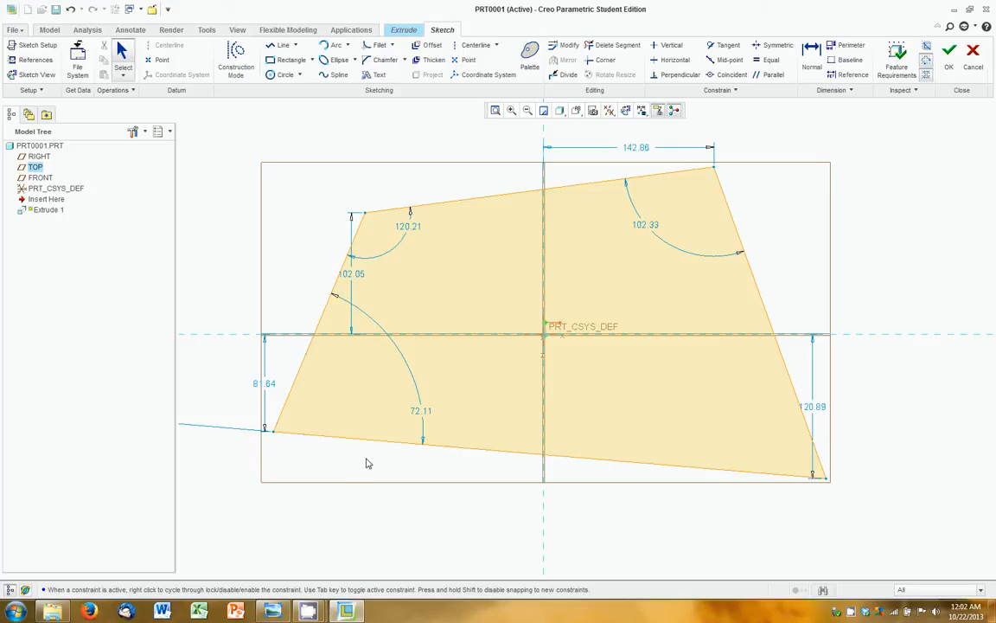
drag(813, 406, 888, 398)
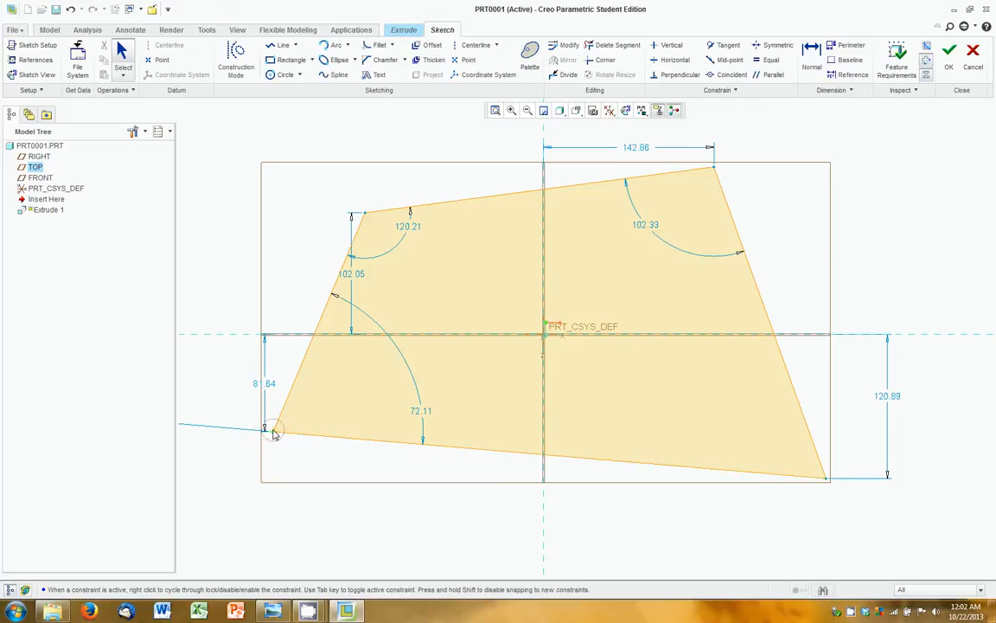
Step: Pull the profile's lower-left corner to about 100 below the horizontal reference and constrain the right edge to be vertical
drag(276, 432, 283, 455)
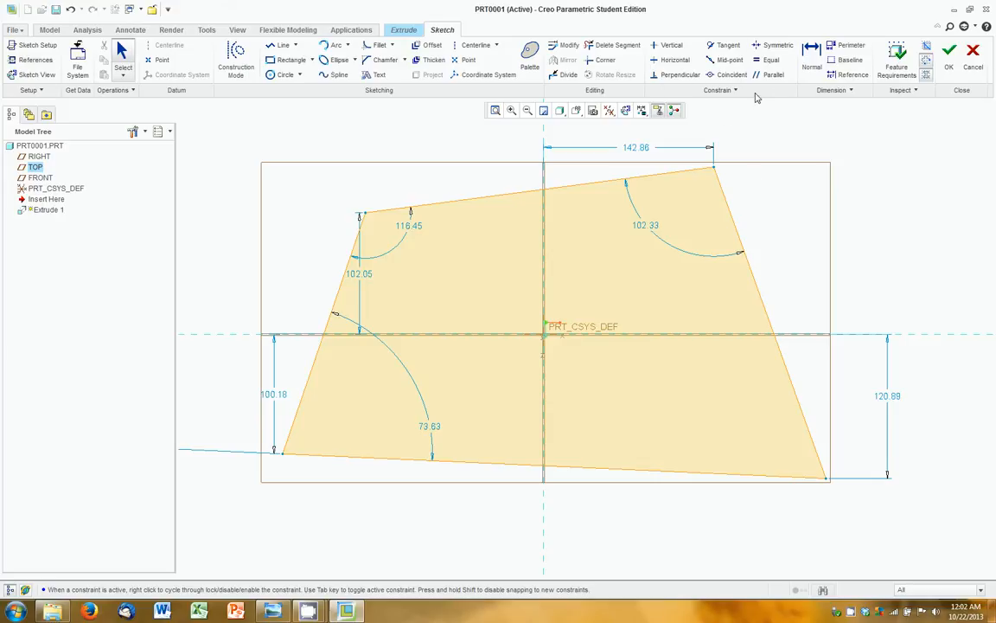
click(671, 47)
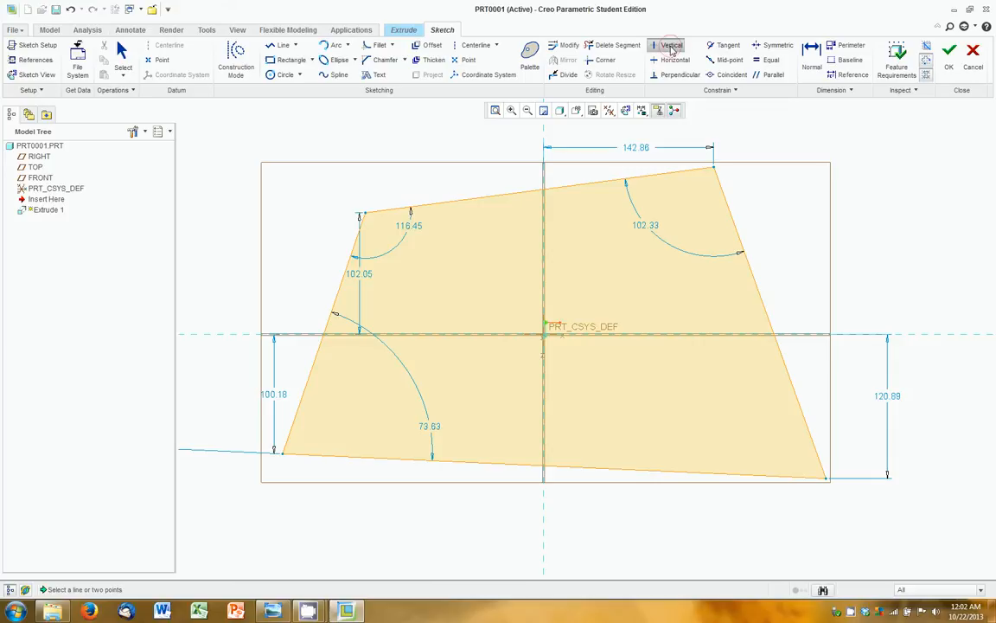
click(737, 227)
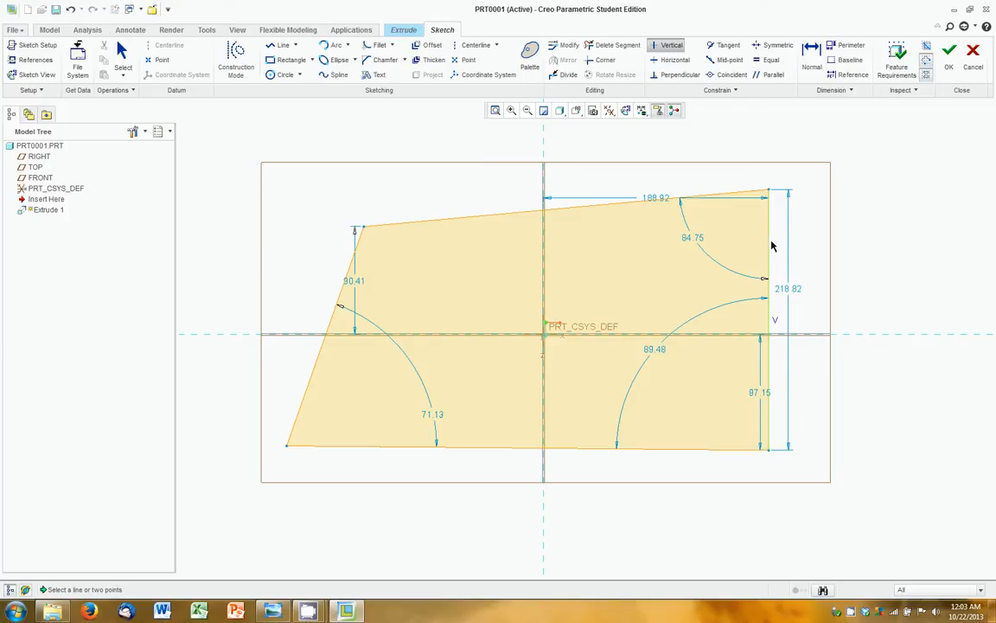
middle_click(727, 157)
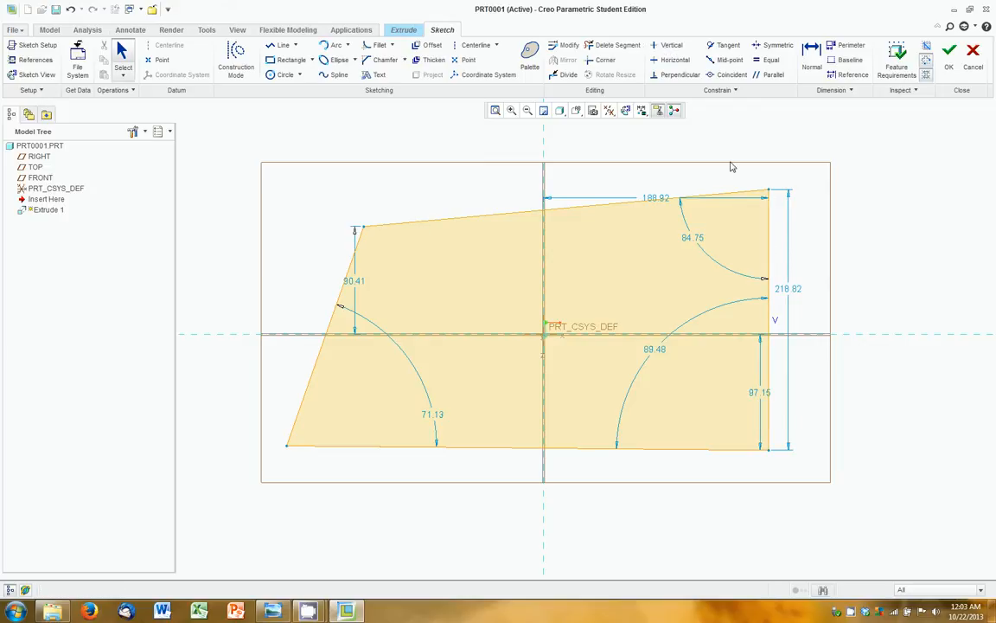
Step: Reshape the profile by its corners, with the right edge about 175 from the vertical reference and the upper-left corner about 99 above the horizontal one
mouse_move(769, 194)
mouse_down()
mouse_move(776, 189)
mouse_move(776, 211)
mouse_move(712, 189)
mouse_move(791, 210)
mouse_move(760, 230)
mouse_move(713, 186)
mouse_move(753, 184)
mouse_up()
mouse_move(363, 227)
mouse_down()
mouse_move(331, 194)
mouse_move(354, 289)
mouse_move(343, 219)
mouse_move(318, 217)
mouse_up()
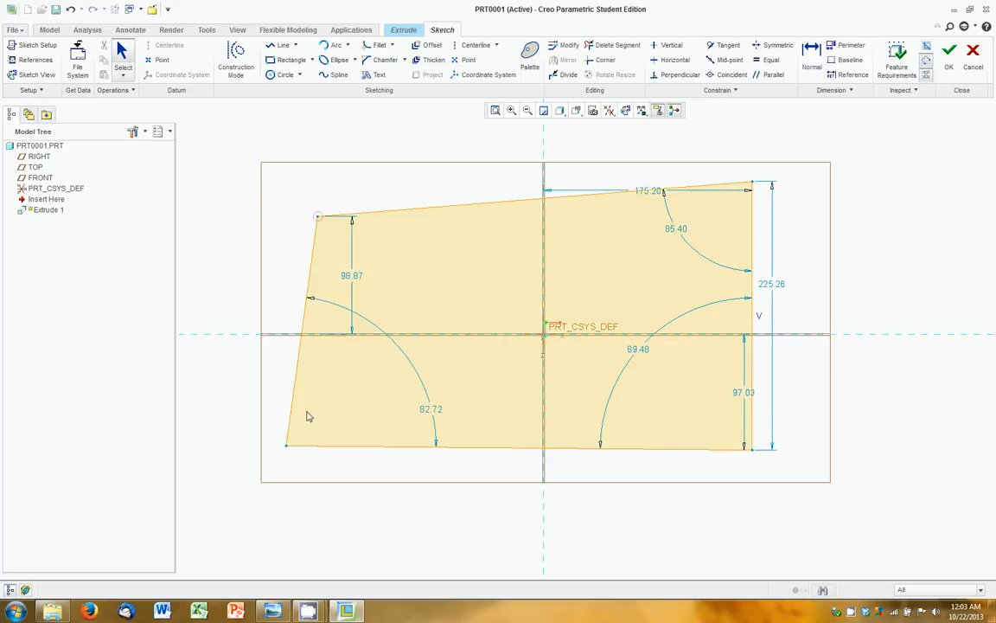
mouse_move(290, 448)
mouse_down()
mouse_move(358, 396)
mouse_move(324, 467)
mouse_move(282, 446)
mouse_move(281, 457)
mouse_move(288, 439)
mouse_up()
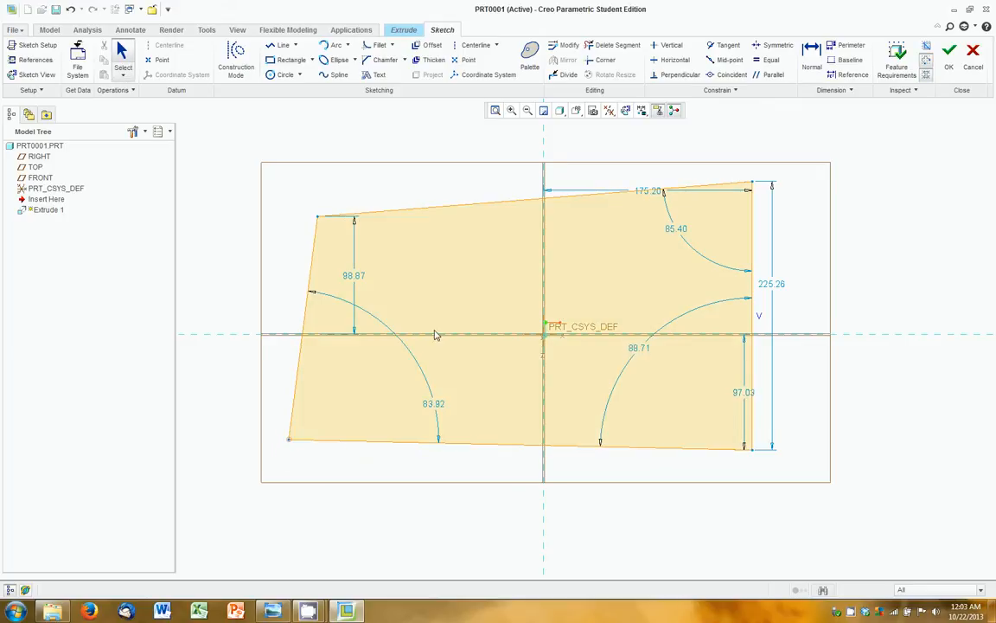
Step: Constrain the profile's left edge to be vertical and its top and bottom edges to be horizontal
click(670, 46)
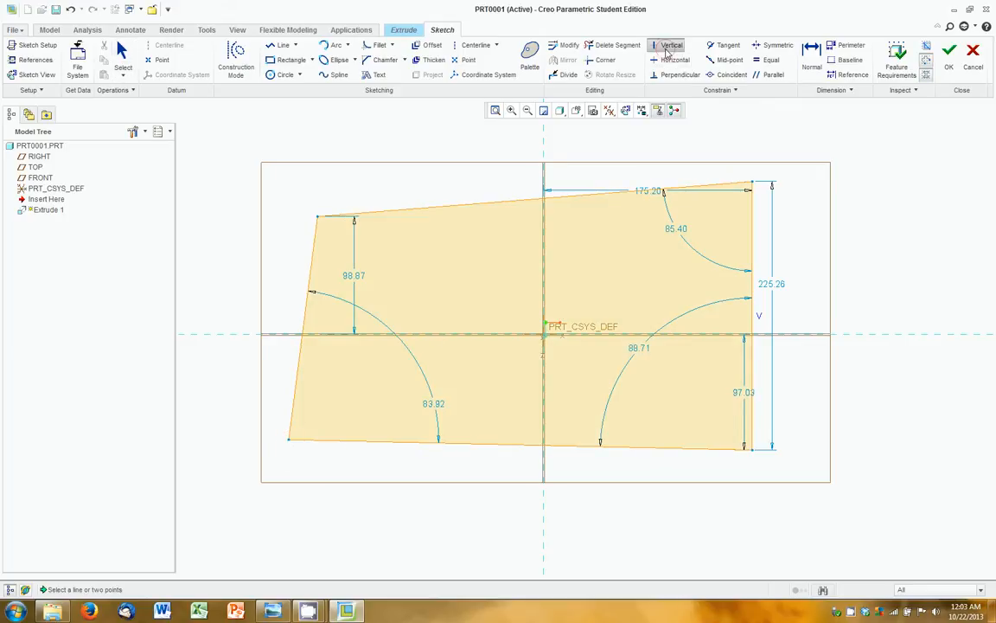
click(313, 263)
click(674, 60)
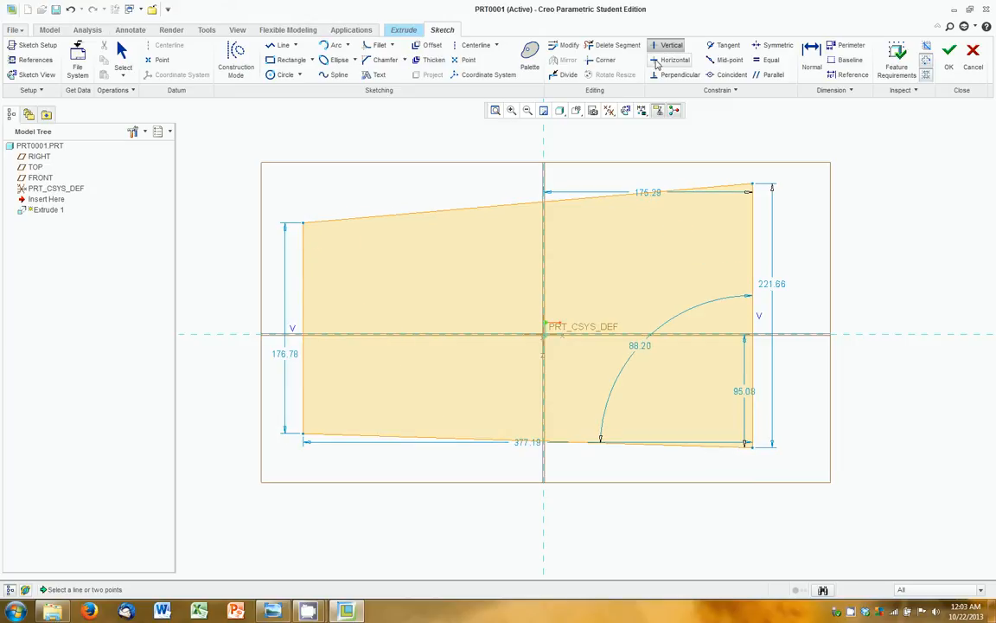
click(533, 212)
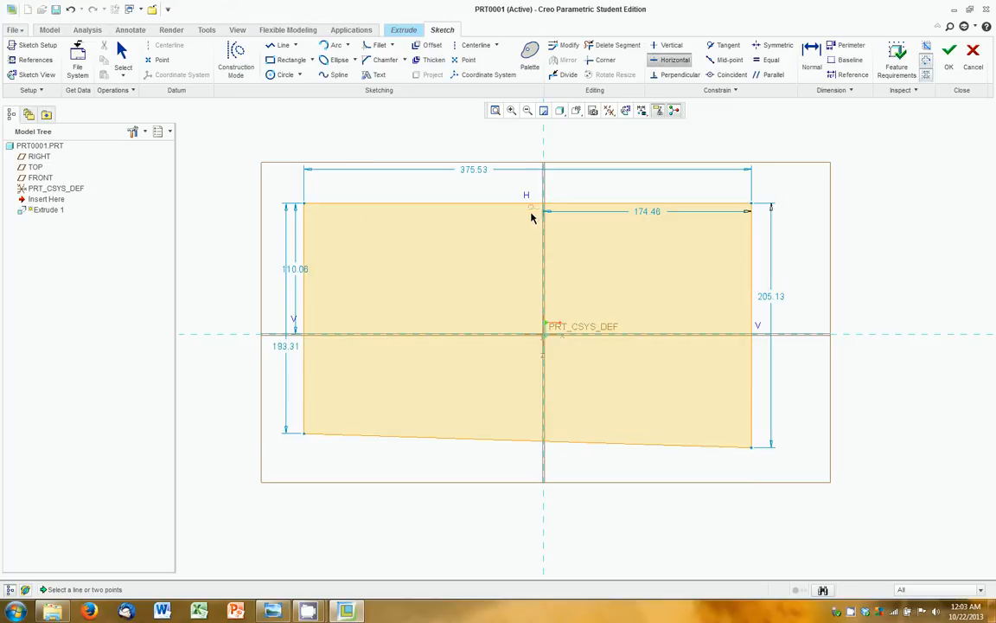
click(493, 445)
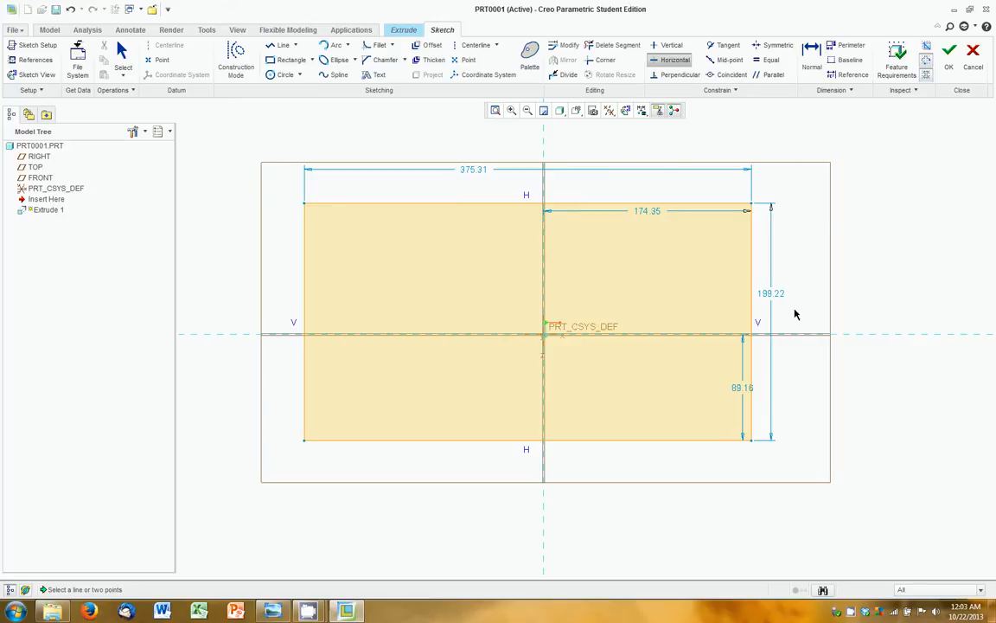
key(Escape)
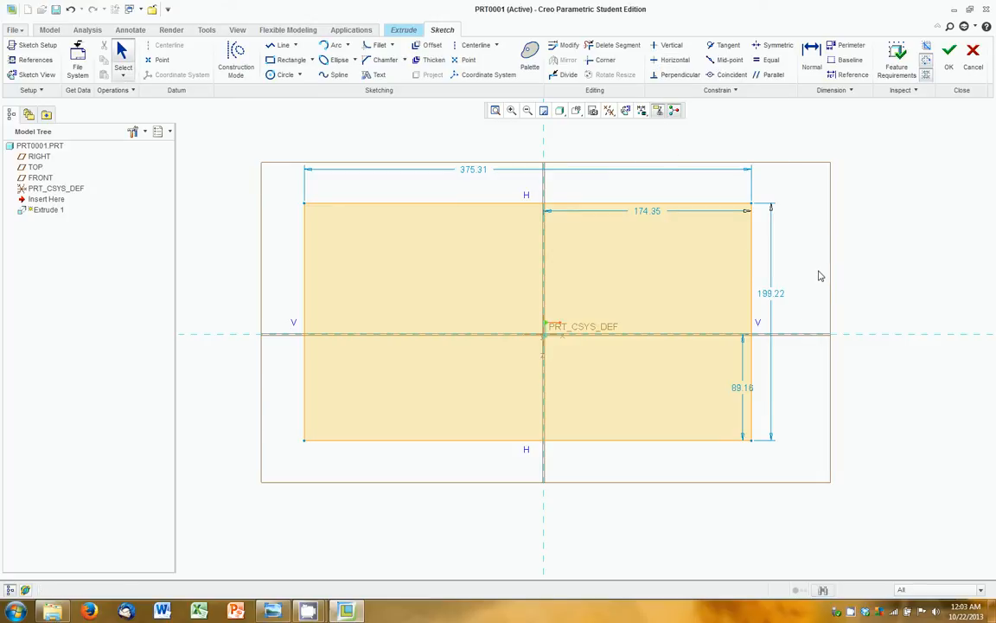
Step: Move the dimensions clear of the rectangle and resize it to about 276 wide by 184 high, its right edge about 108 from the vertical reference
drag(665, 212, 654, 187)
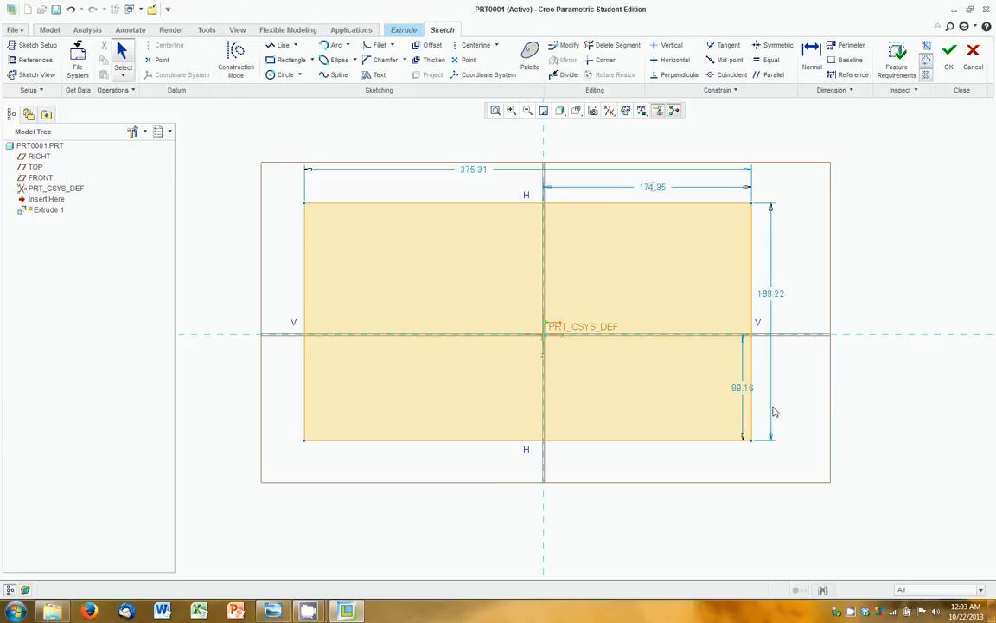
drag(769, 294, 852, 295)
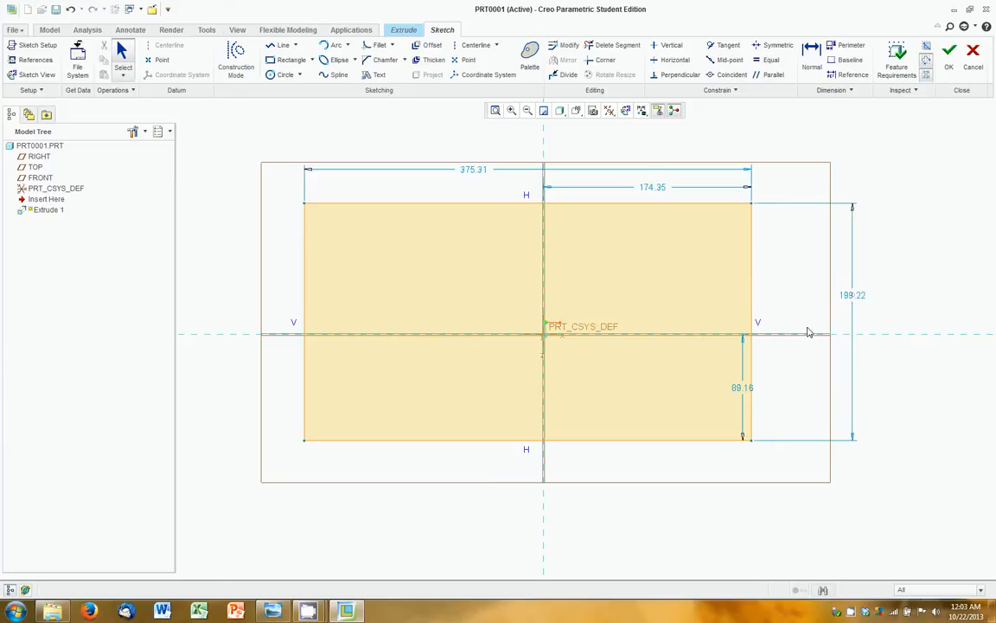
mouse_move(751, 388)
mouse_down()
mouse_move(790, 382)
mouse_move(667, 400)
mouse_move(740, 398)
mouse_up()
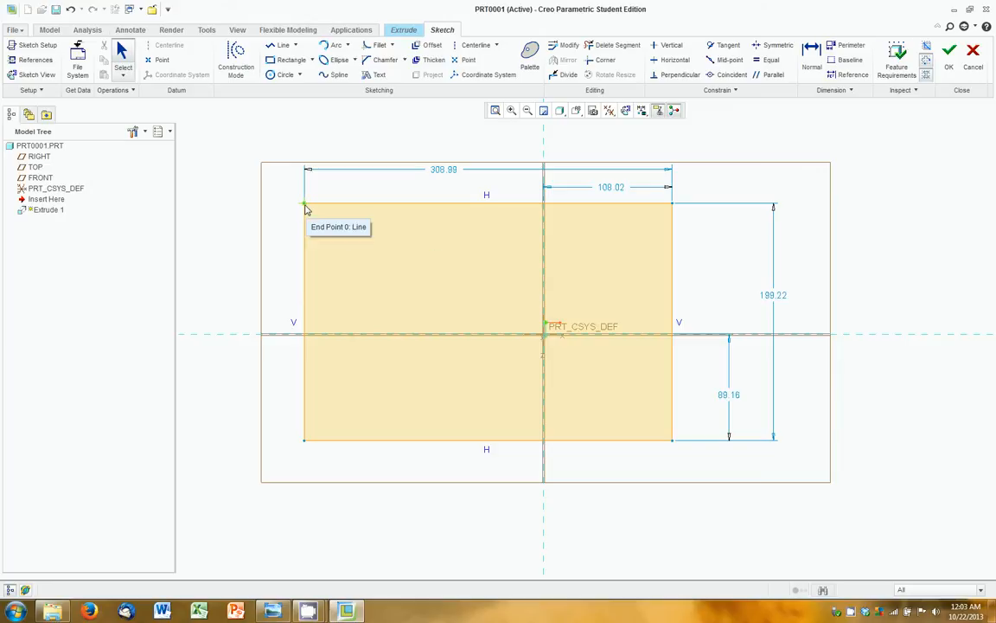
drag(304, 208, 344, 222)
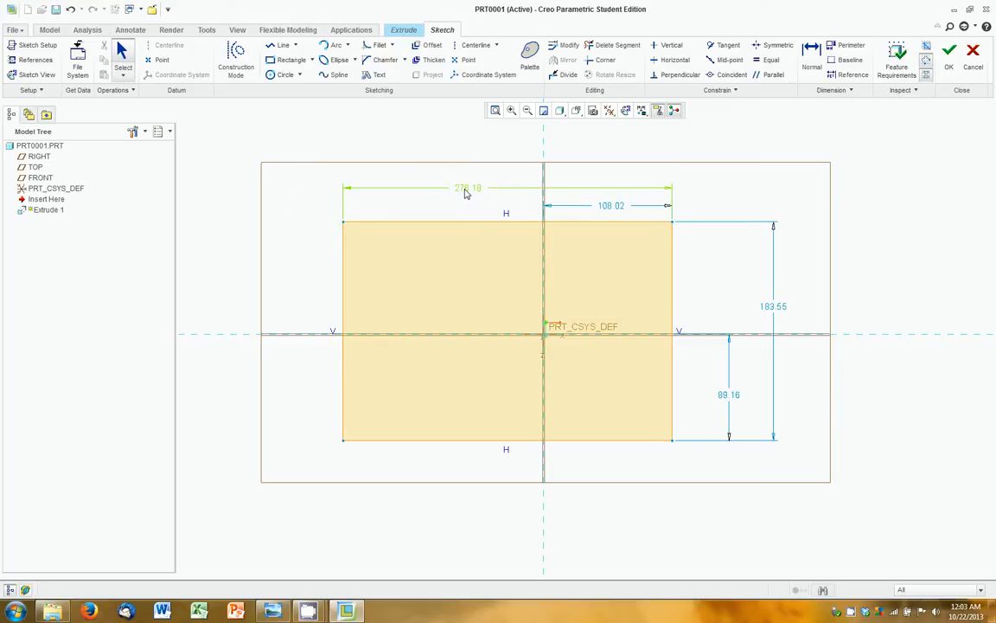
drag(467, 189, 468, 179)
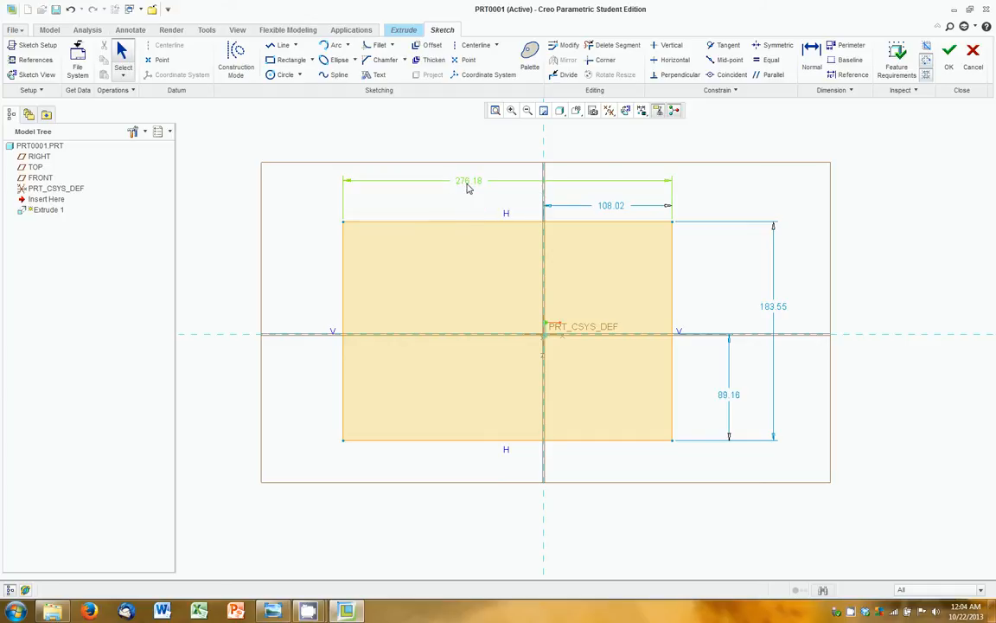
Step: Set the rectangle's overall width to 12 and place the dimension text beside its extension lines
double_click(467, 182)
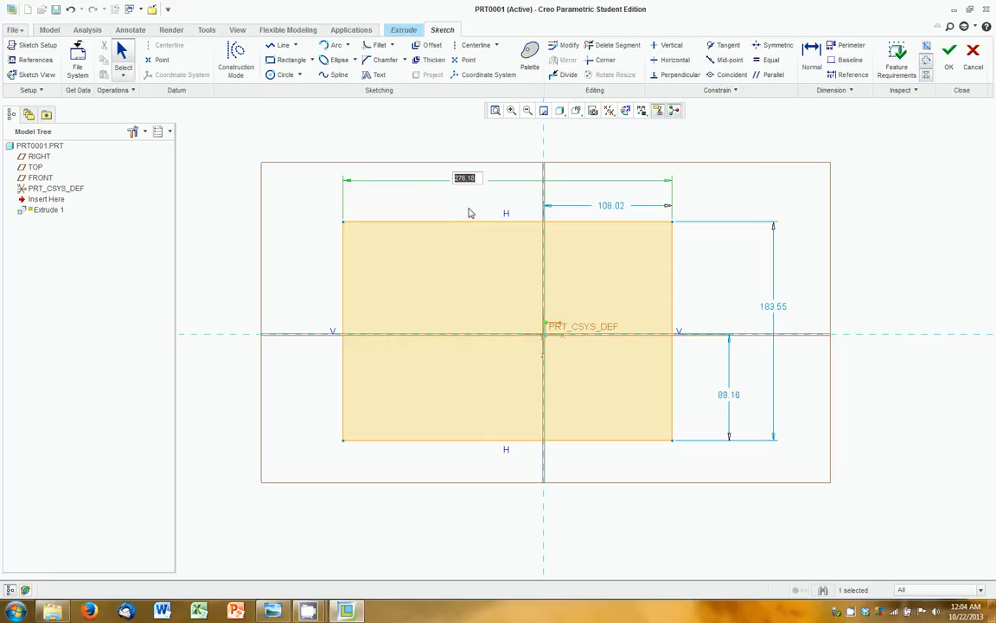
text(12)
key(Return)
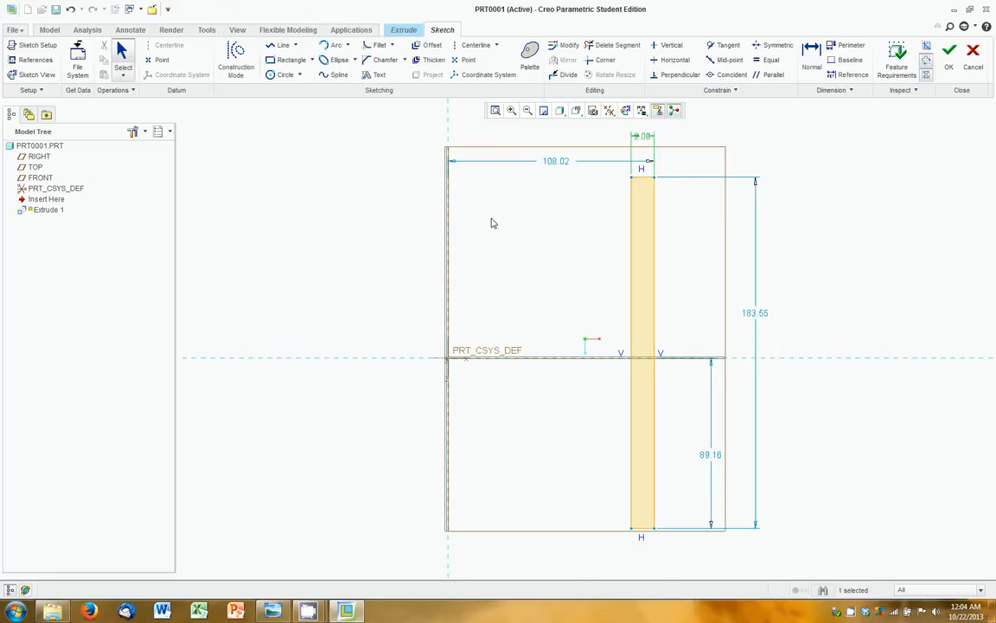
drag(645, 149, 698, 142)
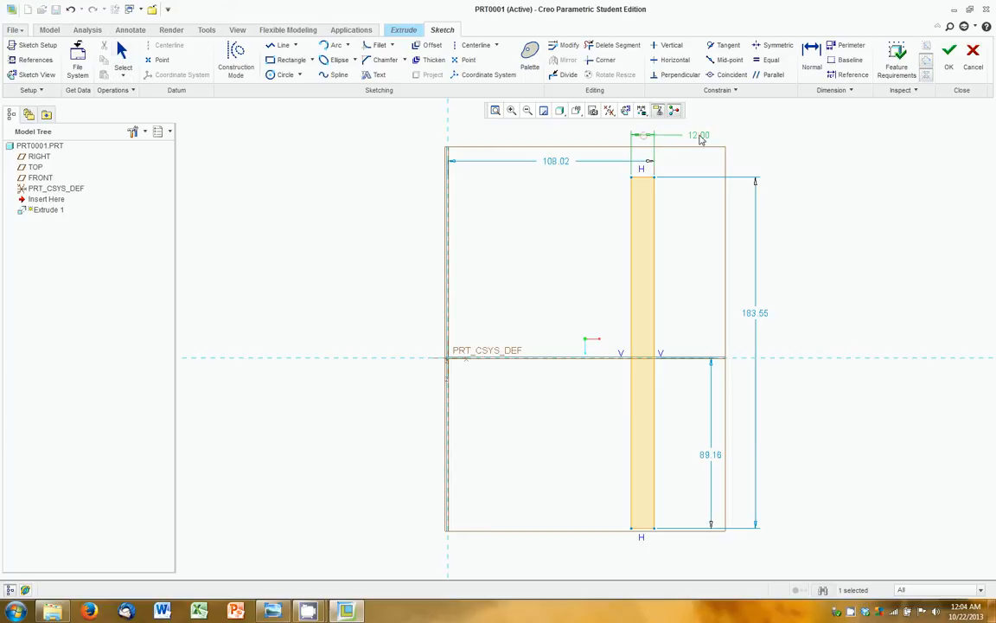
Step: Set the rectangle's overall height to 11.25
double_click(756, 314)
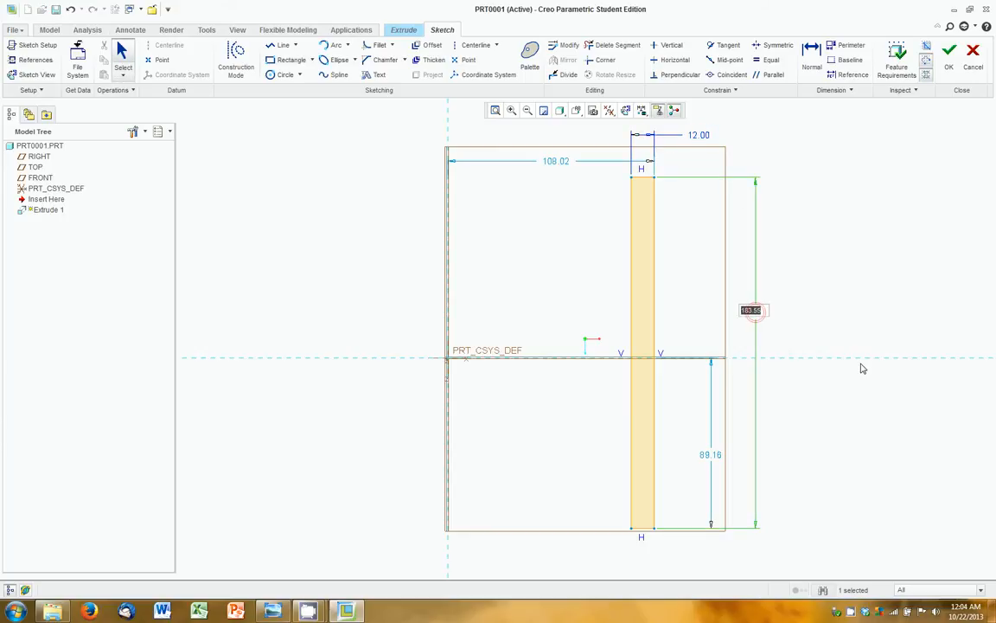
text(11.25)
key(Return)
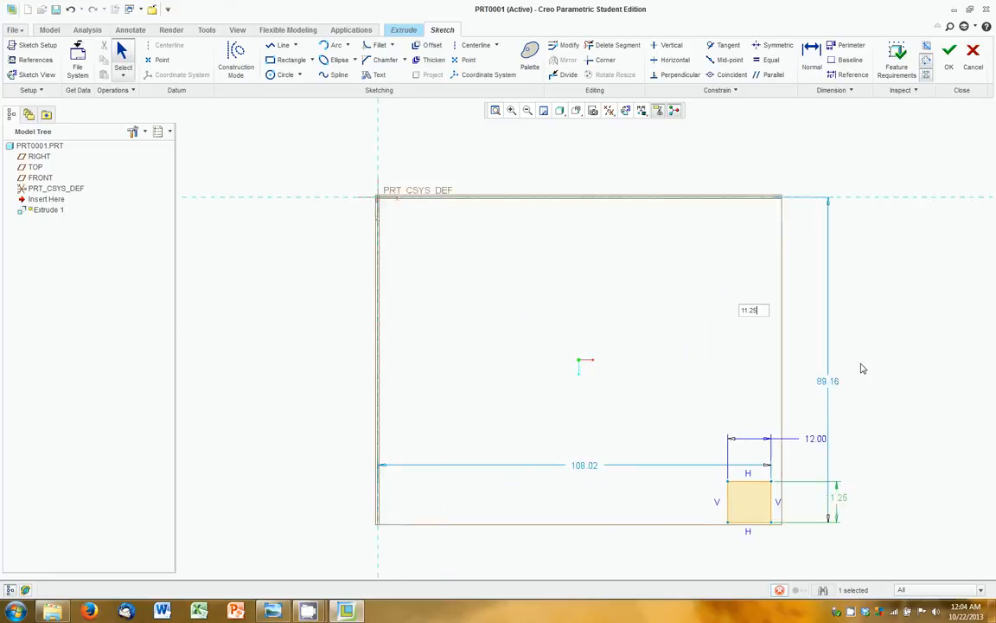
Step: Spread out the height, width and horizontal position dimensions around the small rectangle so they no longer crowd it
scroll(897, 464, down, 1)
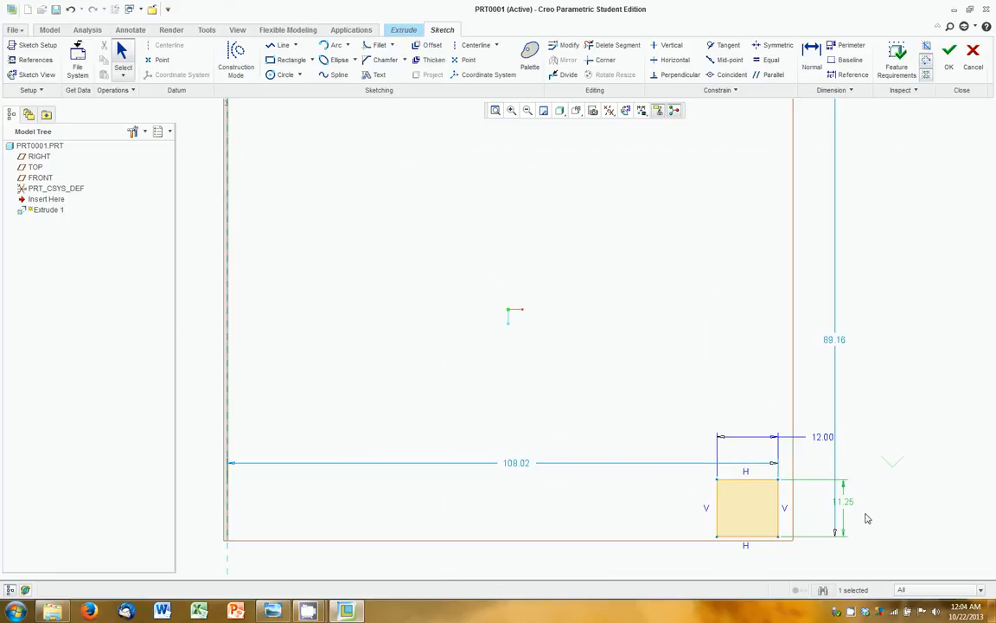
drag(874, 502, 872, 497)
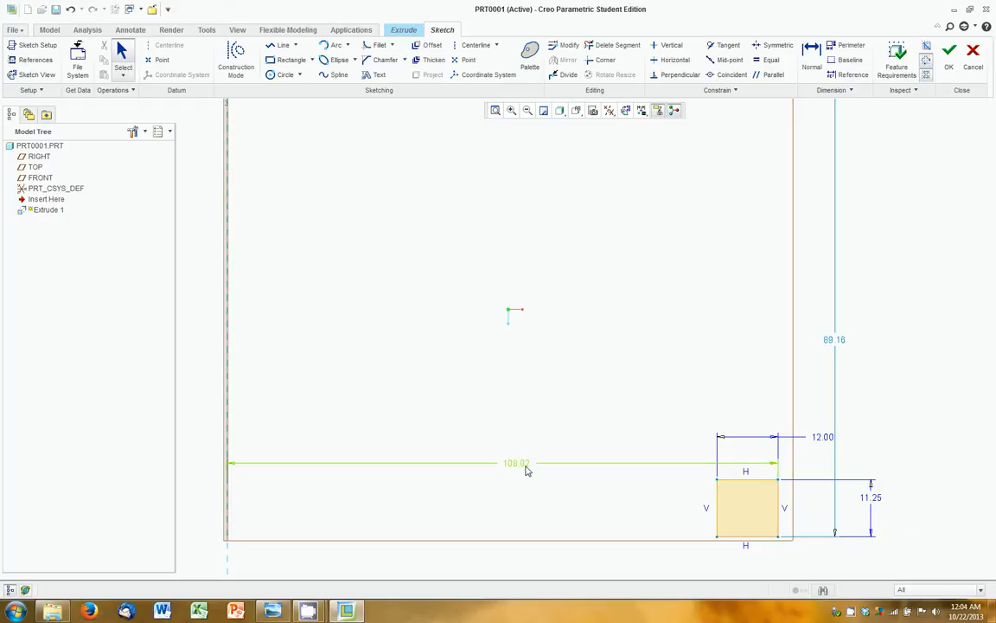
drag(519, 464, 533, 385)
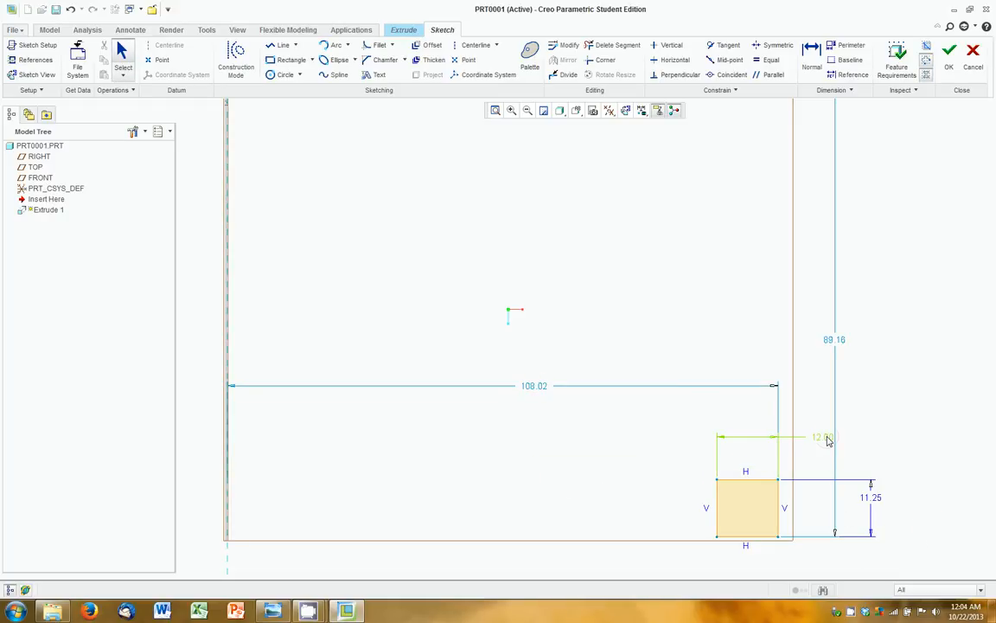
drag(827, 437, 819, 439)
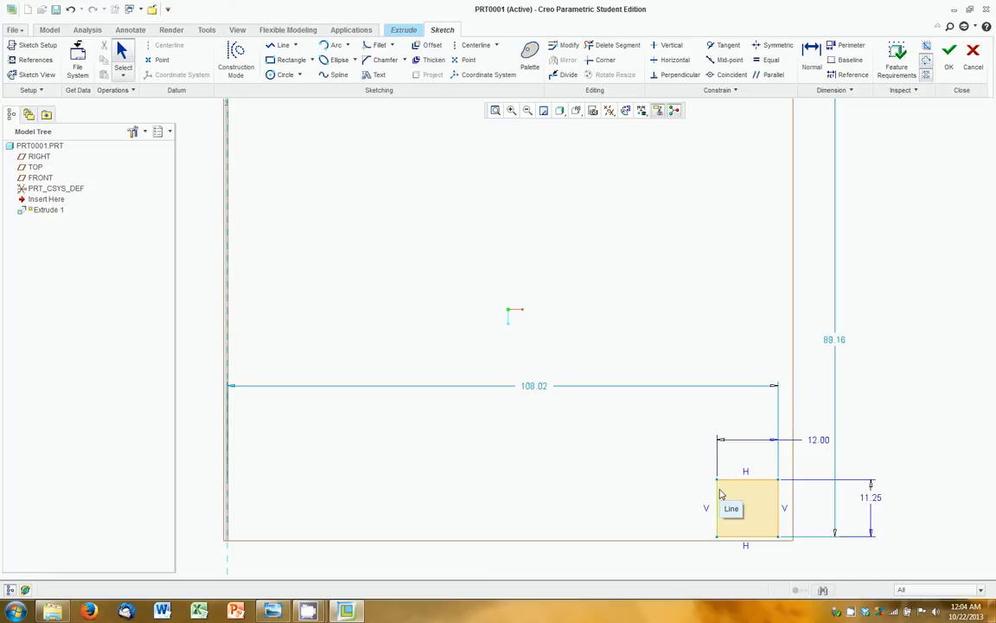
Step: Enlarge the rectangle by its upper-left corner, and reset its width to 12 and its height to 11.25
drag(718, 481, 647, 450)
double_click(817, 412)
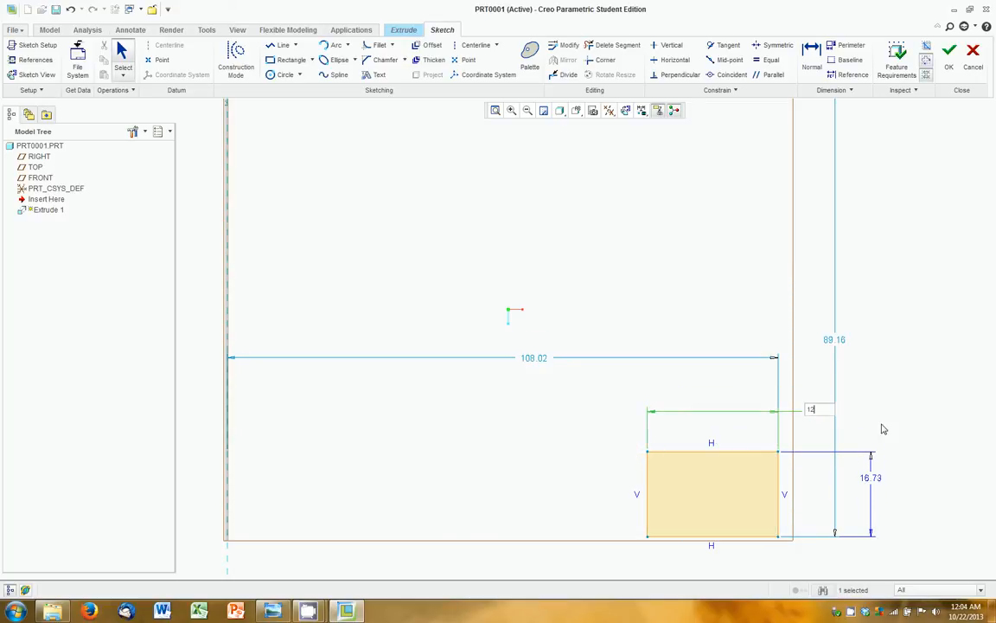
text(12)
key(Return)
double_click(869, 475)
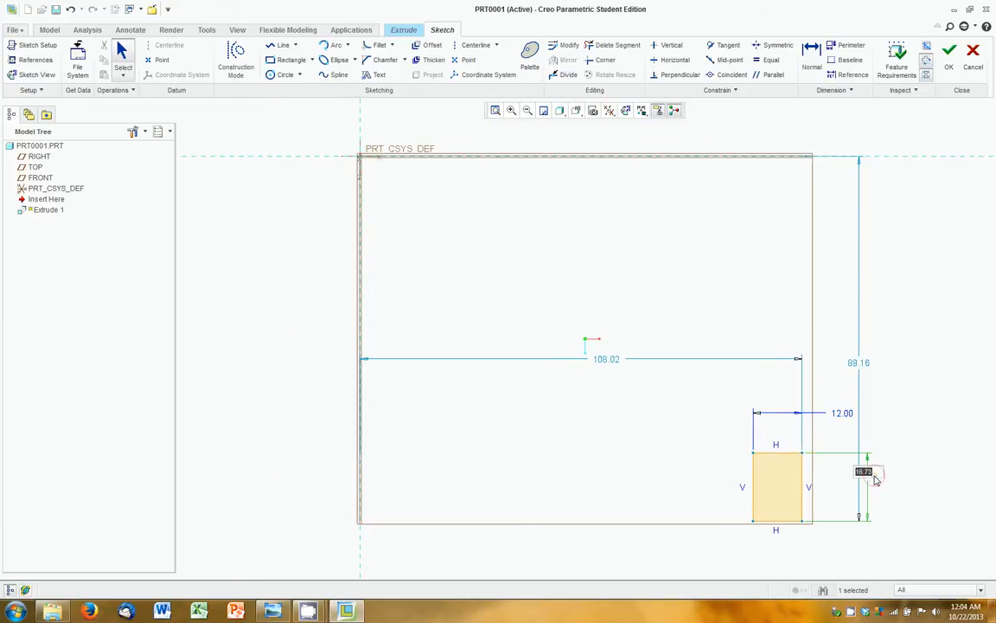
text(11.25)
key(Return)
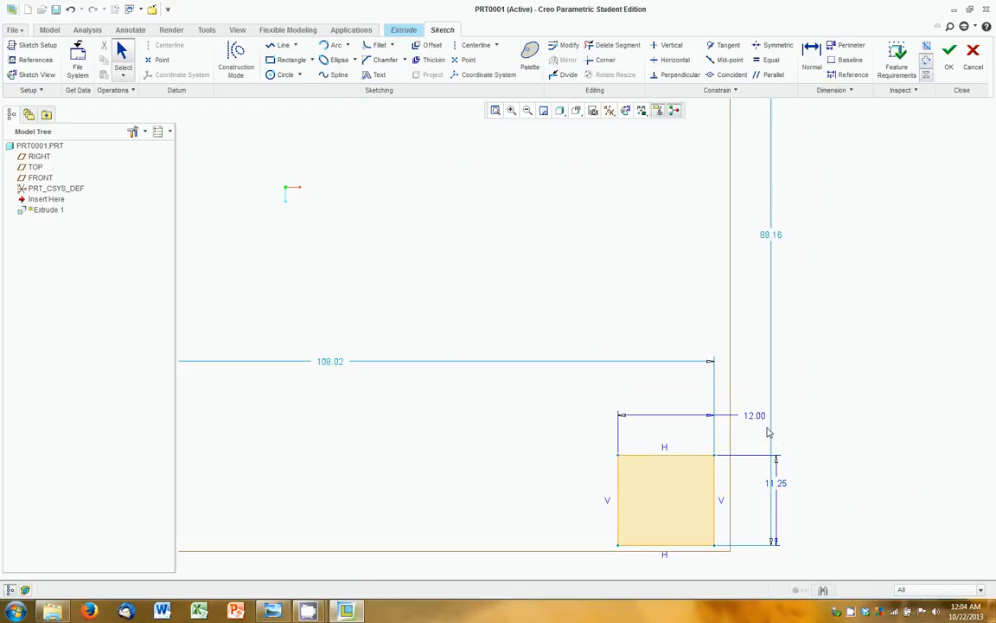
Step: Lock the rectangle's 12 width and 11.25 height dimensions together so their values are preserved
click(756, 417)
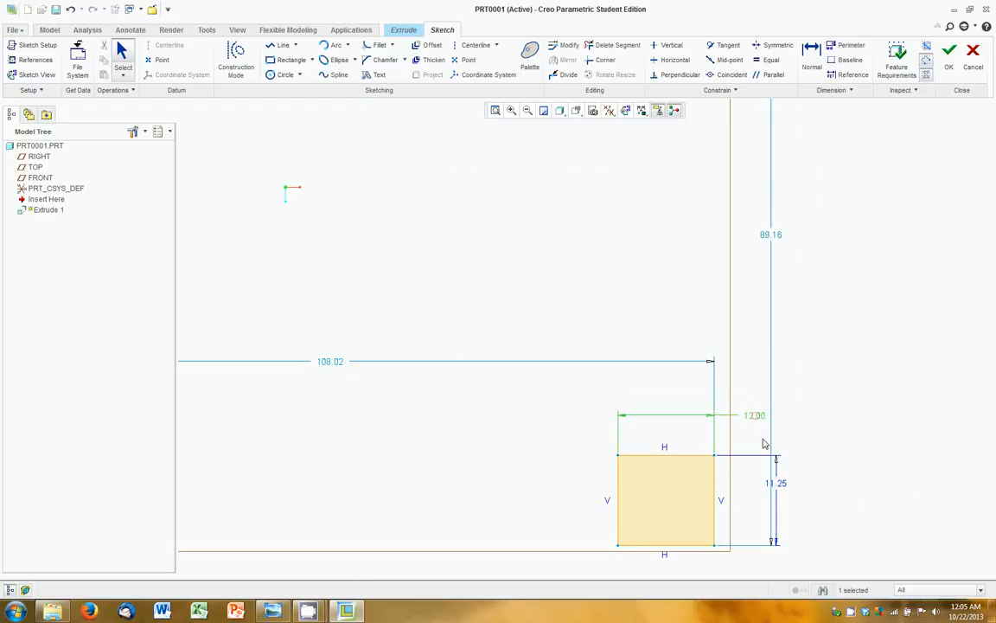
ctrl+click(781, 485)
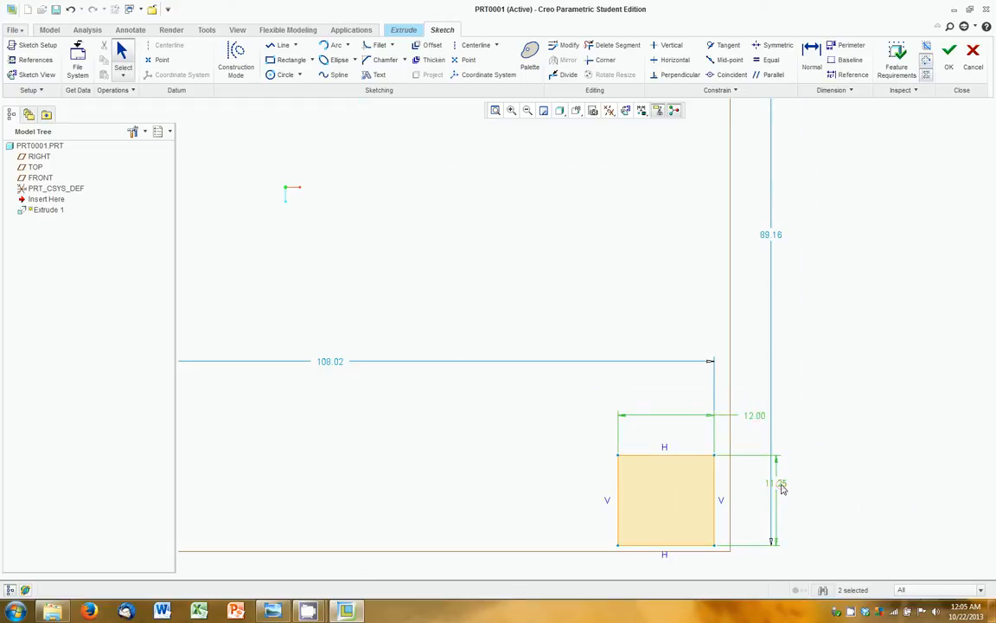
right_click(751, 420)
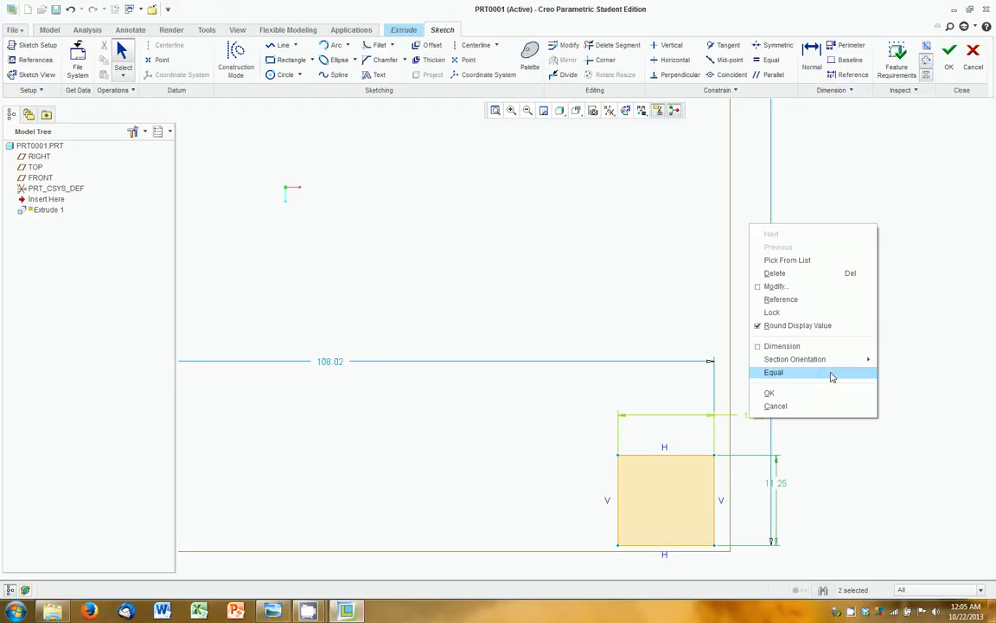
click(794, 313)
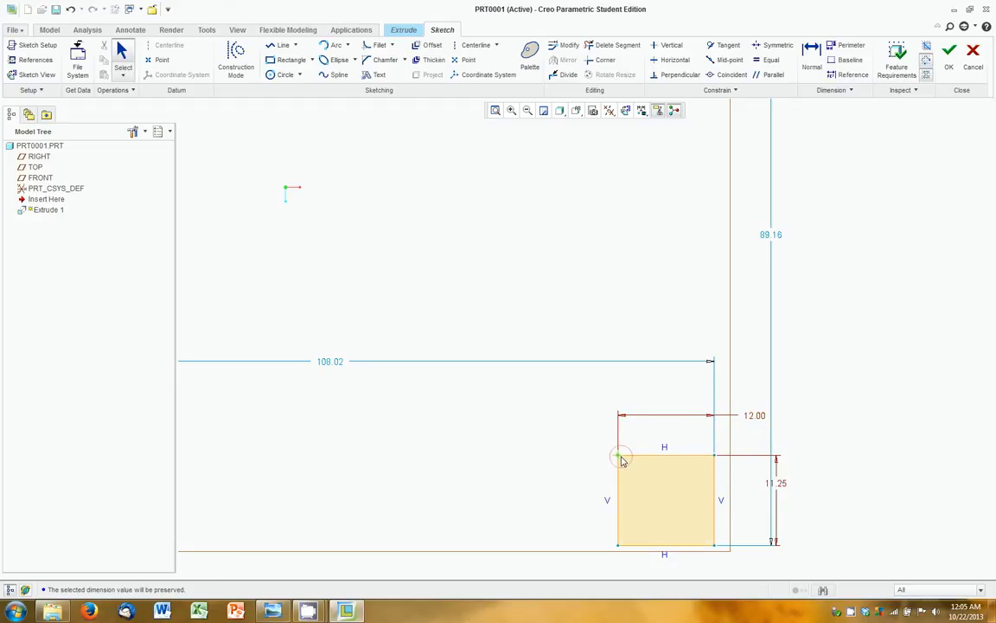
Step: Move the rectangle by its upper-left corner until it overlaps the coordinate system origin
mouse_move(621, 459)
mouse_down()
mouse_move(549, 314)
mouse_move(431, 273)
mouse_move(534, 307)
mouse_move(407, 246)
mouse_move(454, 312)
mouse_move(519, 362)
mouse_up()
scroll(802, 397, up, 4)
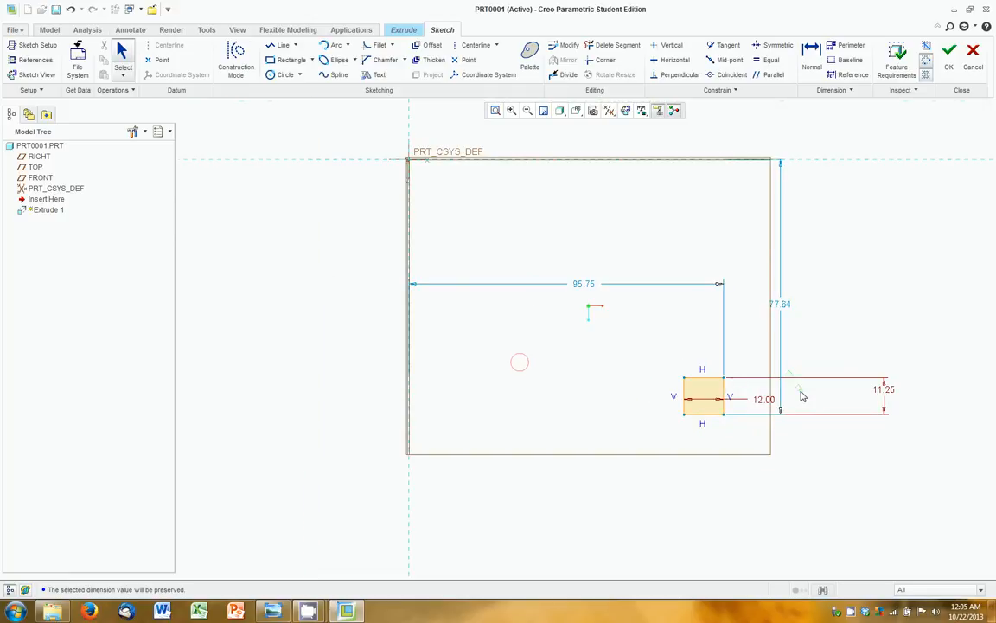
mouse_move(683, 383)
mouse_down()
mouse_move(651, 342)
mouse_move(391, 165)
mouse_move(389, 145)
mouse_up()
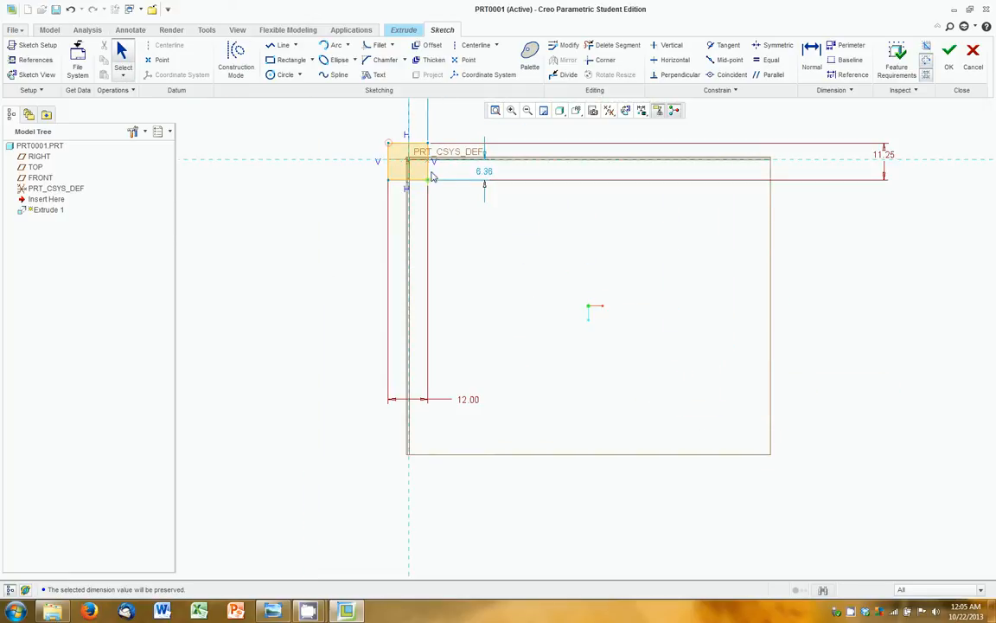
Step: Bring the height and width dimensions in close to the rectangle, and centre the width text below its lower edge
drag(891, 154, 467, 154)
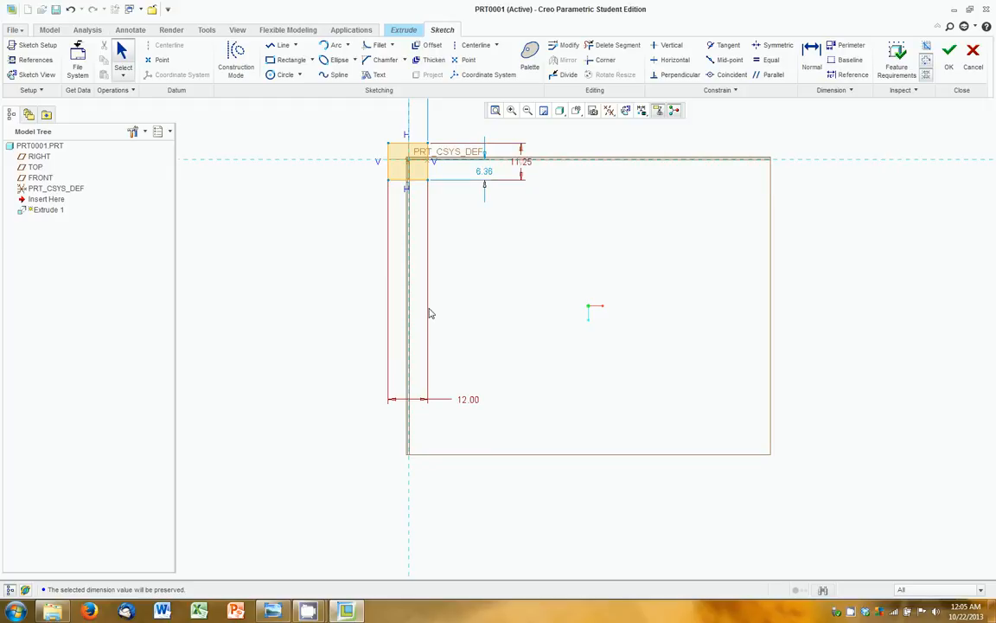
drag(462, 401, 433, 216)
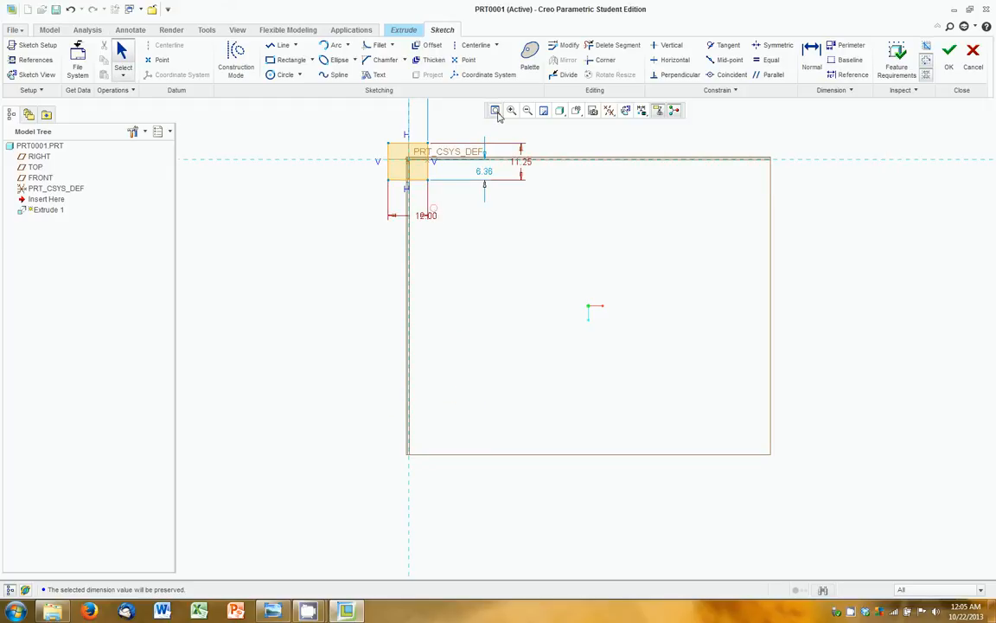
click(495, 110)
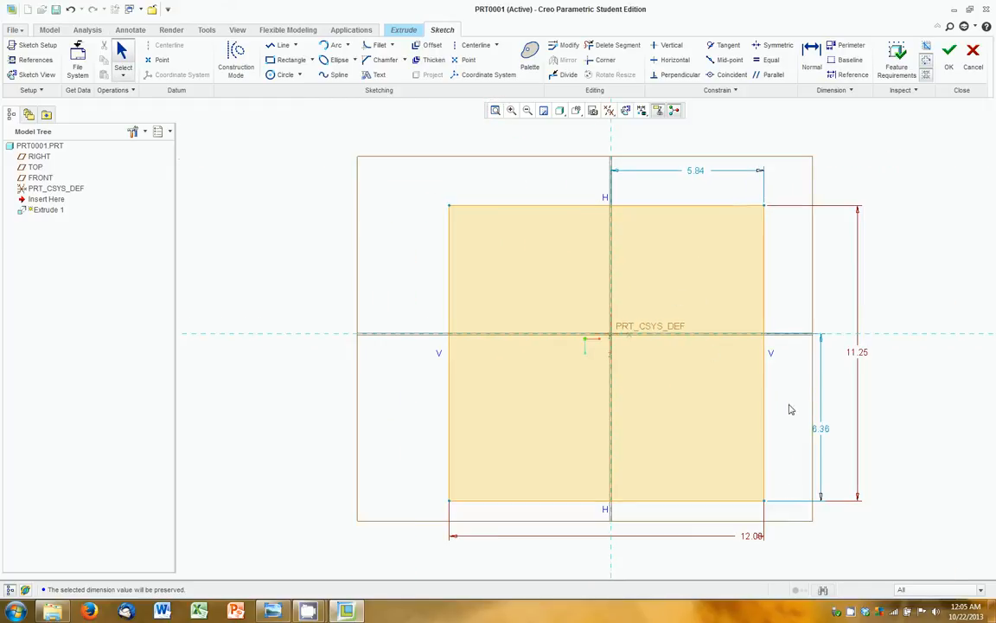
drag(753, 538, 674, 539)
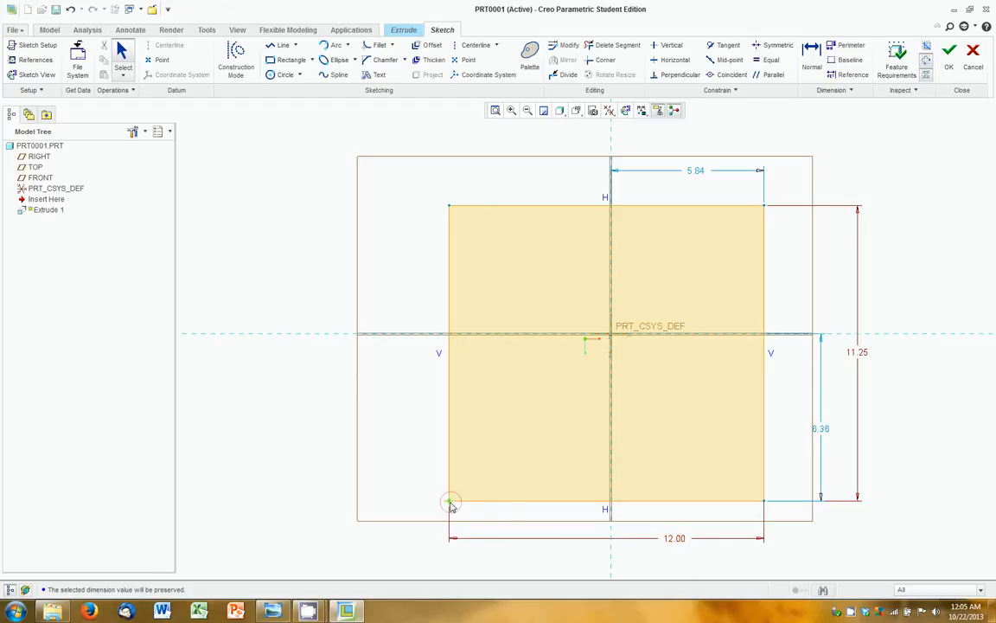
Step: Move the rectangle by its lower-left corner to just above and right of the coordinate system origin
mouse_move(451, 505)
mouse_down()
mouse_move(589, 416)
mouse_move(452, 510)
mouse_move(427, 483)
mouse_move(457, 484)
mouse_move(438, 508)
mouse_move(561, 443)
mouse_move(476, 479)
mouse_up()
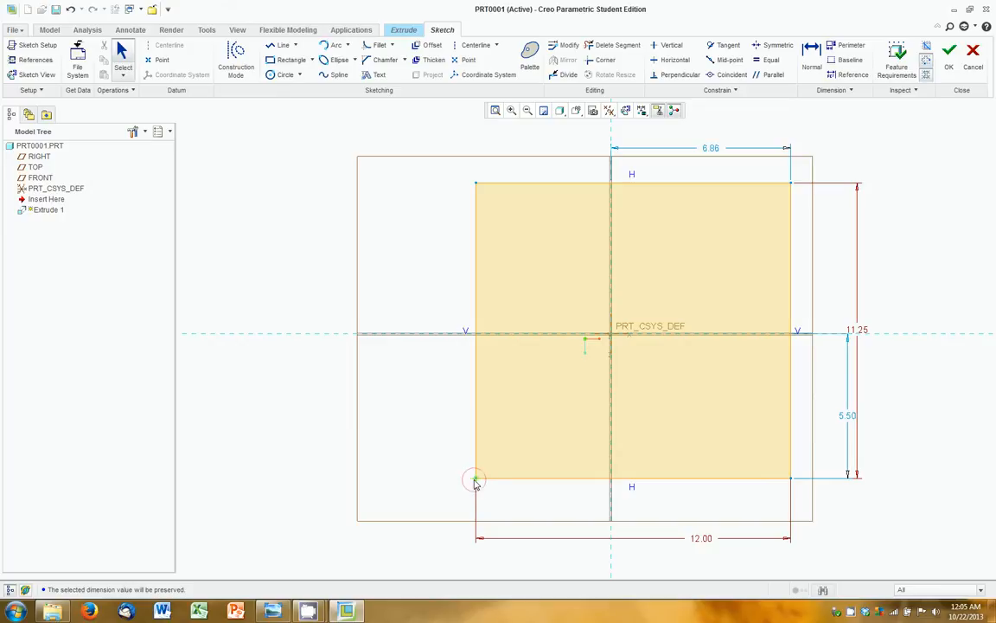
mouse_move(474, 482)
mouse_down()
mouse_move(505, 447)
mouse_move(525, 471)
mouse_move(701, 346)
mouse_move(647, 311)
mouse_up()
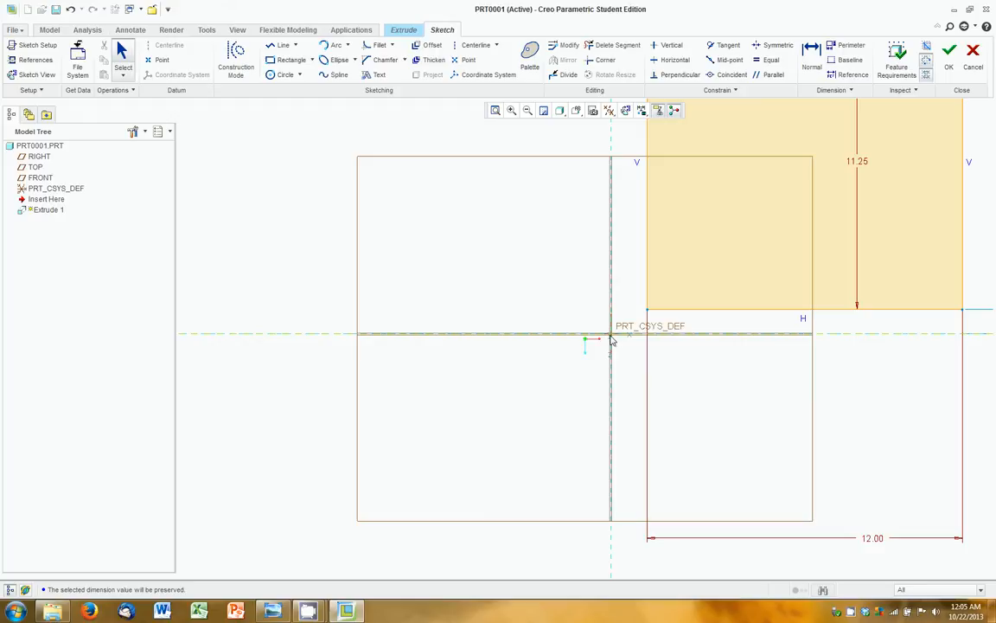
scroll(689, 380, up, 3)
scroll(796, 338, down, 1)
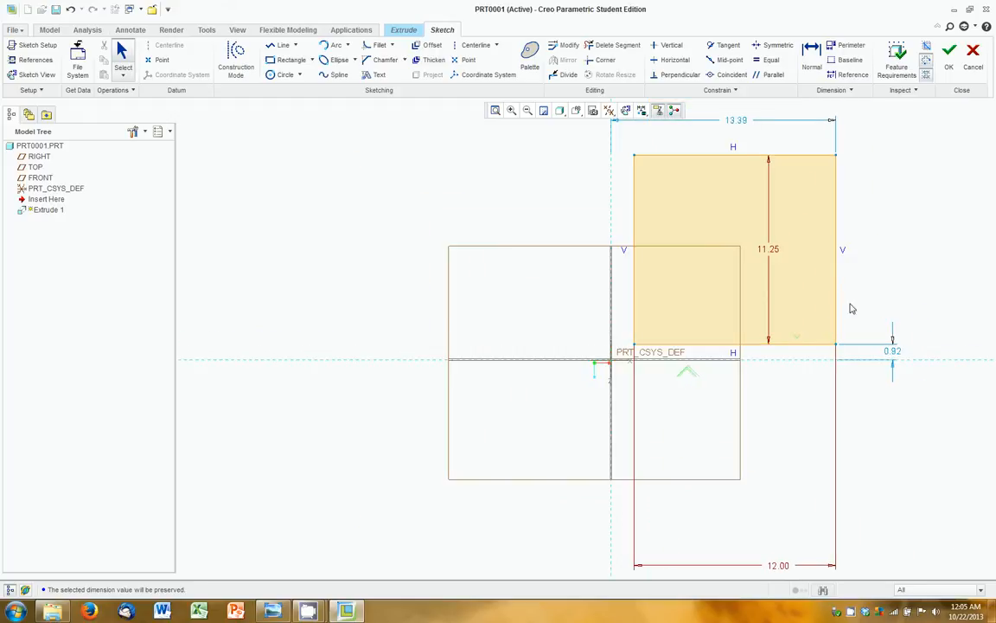
scroll(895, 250, up, 1)
scroll(771, 157, down, 1)
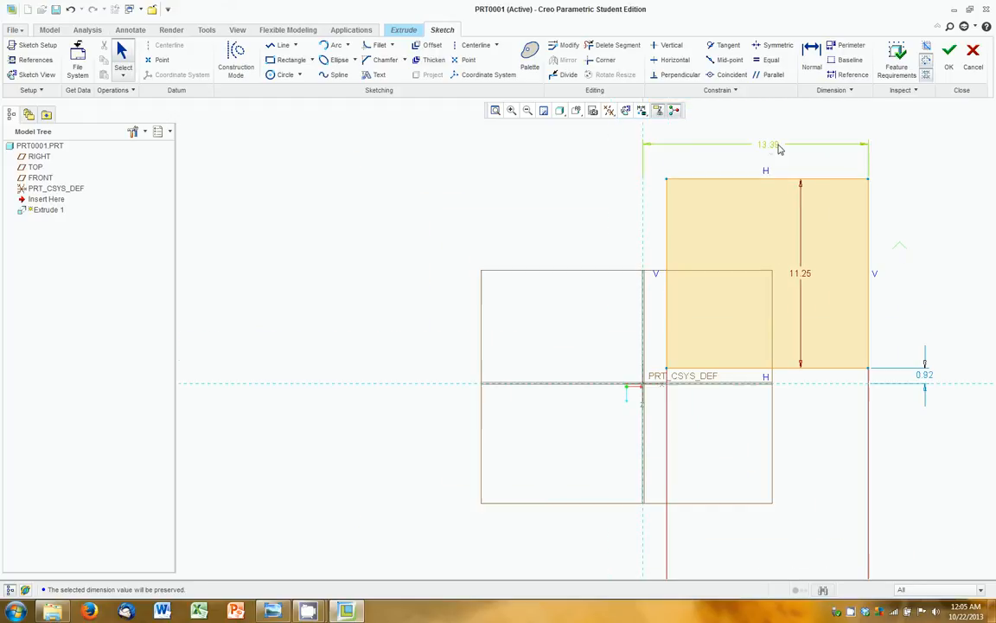
Step: Make the rectangle's lower-left corner coincident with both the vertical and the horizontal reference lines
click(728, 76)
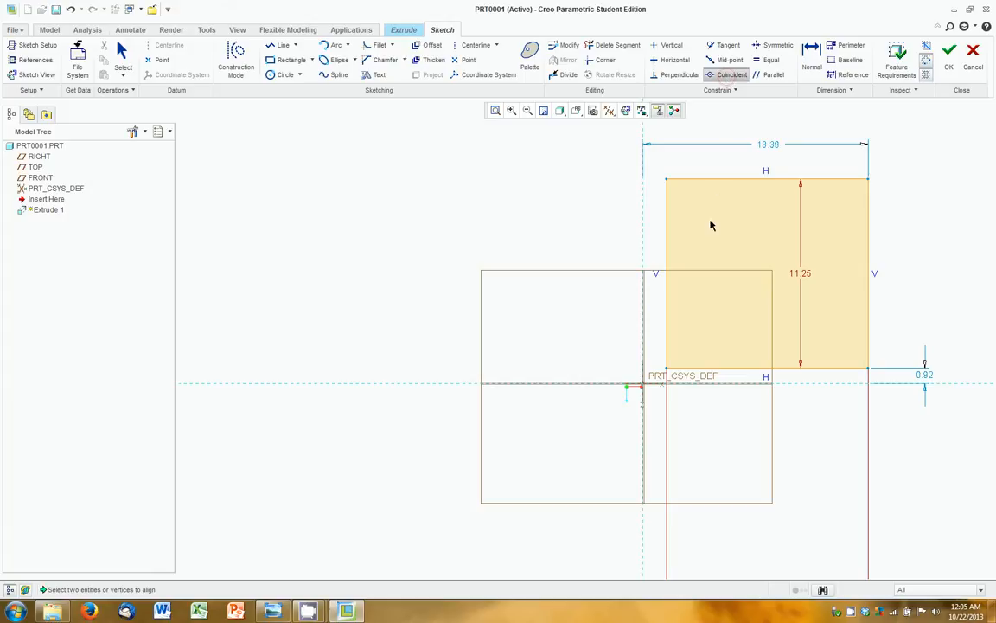
scroll(682, 372, down, 1)
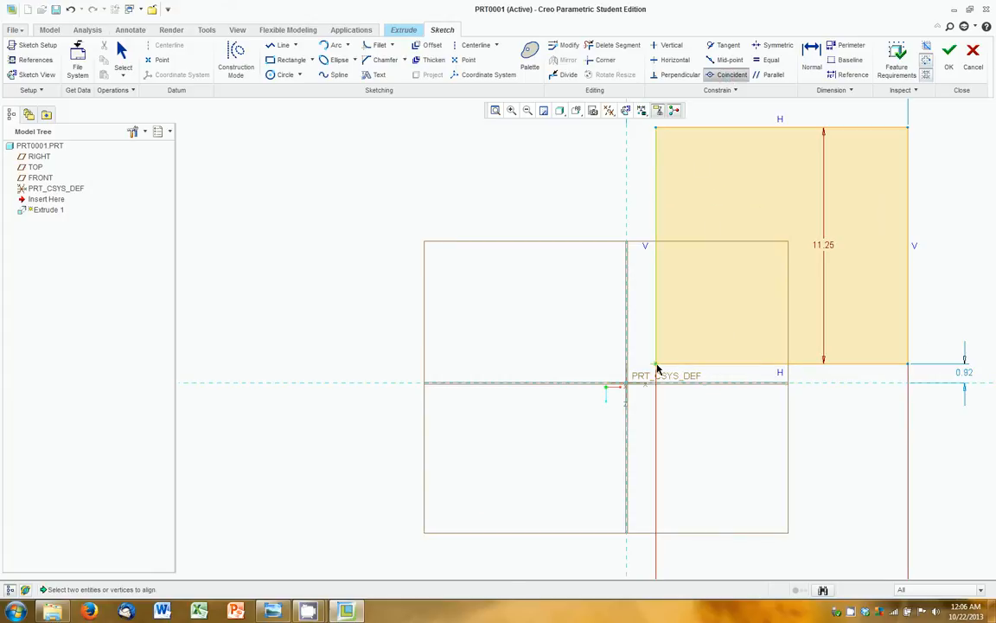
click(657, 364)
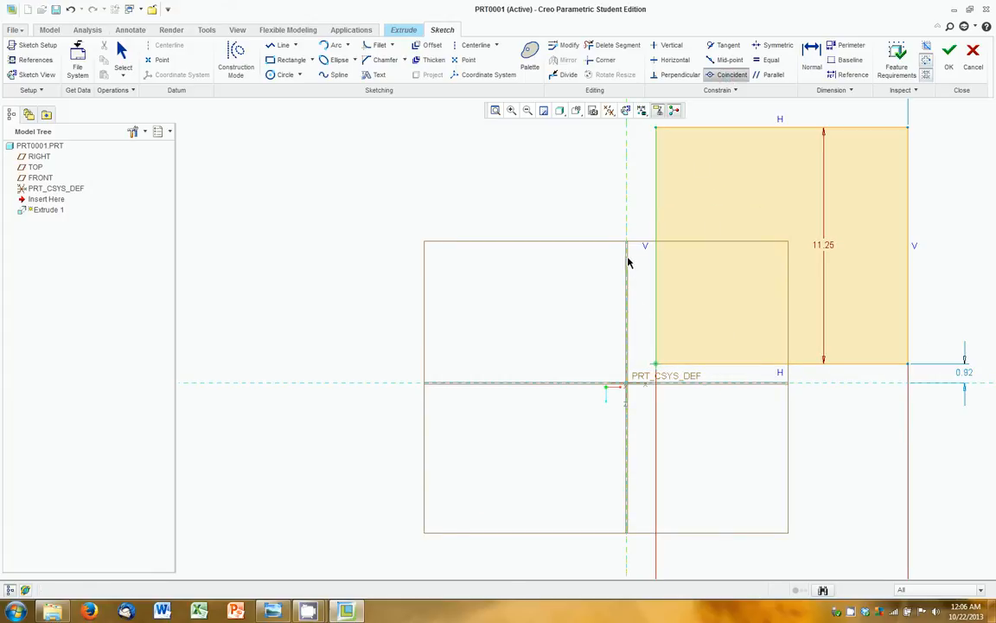
click(626, 214)
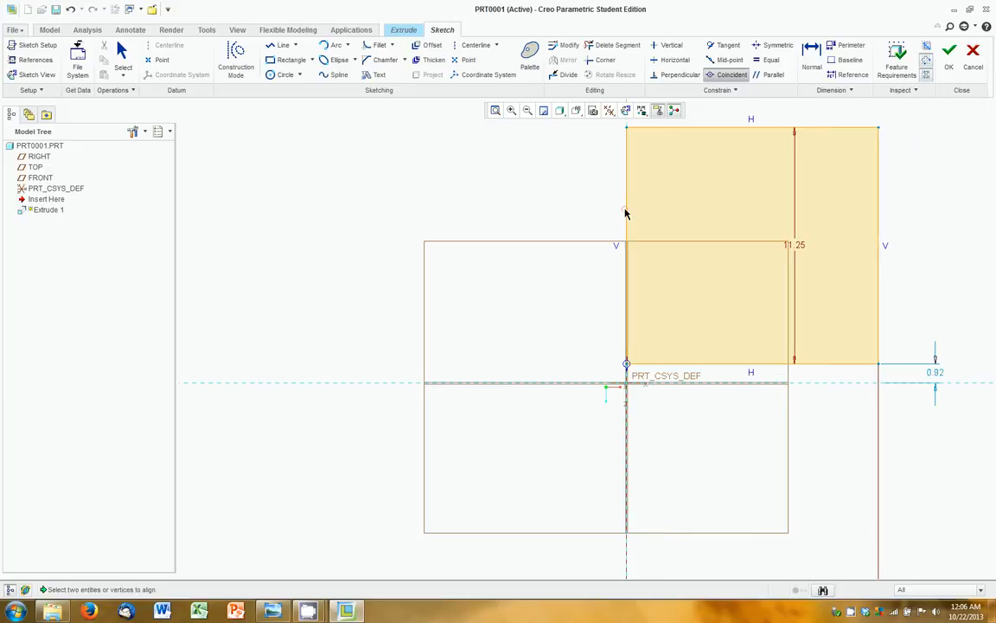
click(628, 365)
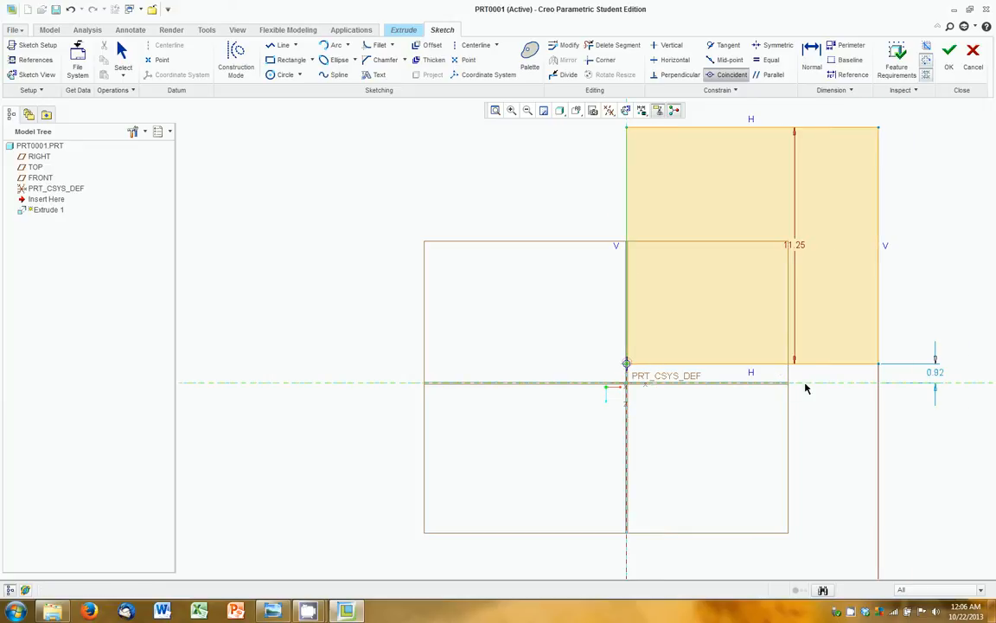
click(823, 385)
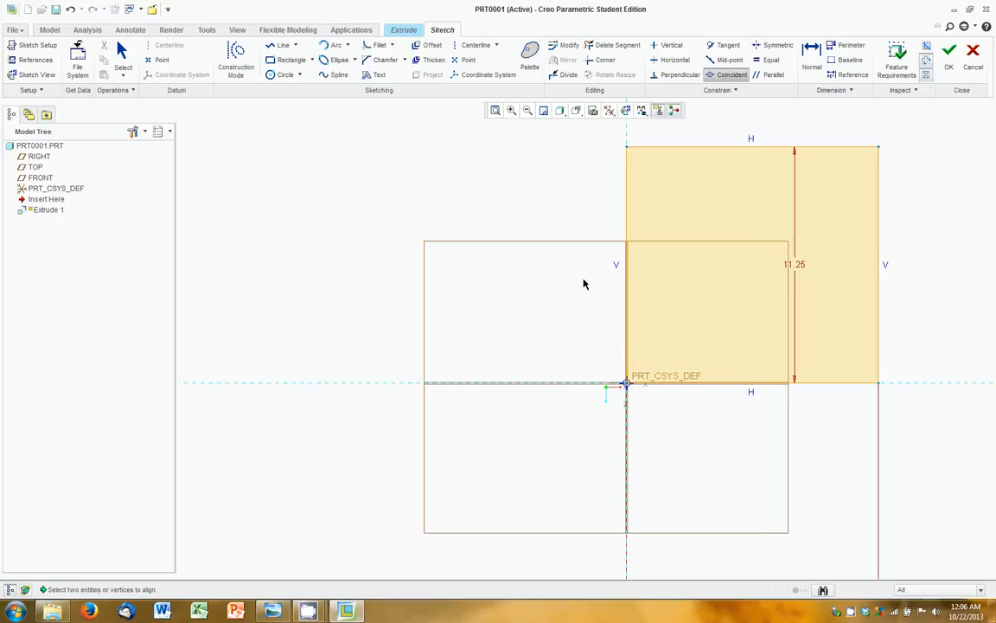
Step: Reposition the width dimension just below the rectangle and the height dimension outside its right edge
scroll(865, 346, down, 2)
scroll(904, 283, up, 3)
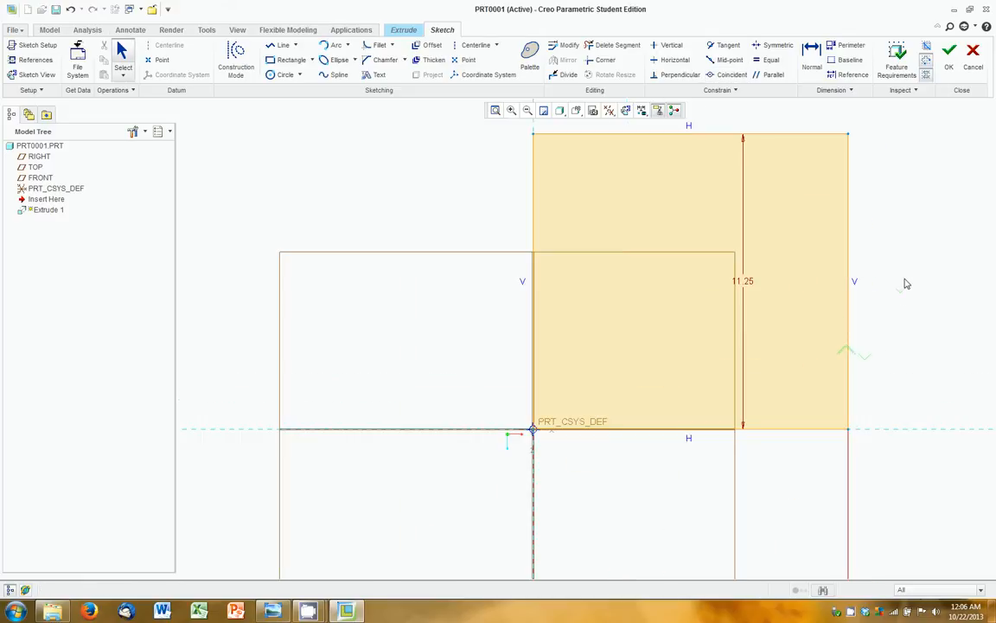
scroll(907, 283, down, 1)
scroll(907, 283, down, 3)
mouse_move(845, 558)
mouse_down()
mouse_move(845, 454)
mouse_move(824, 385)
mouse_up()
scroll(918, 298, down, 3)
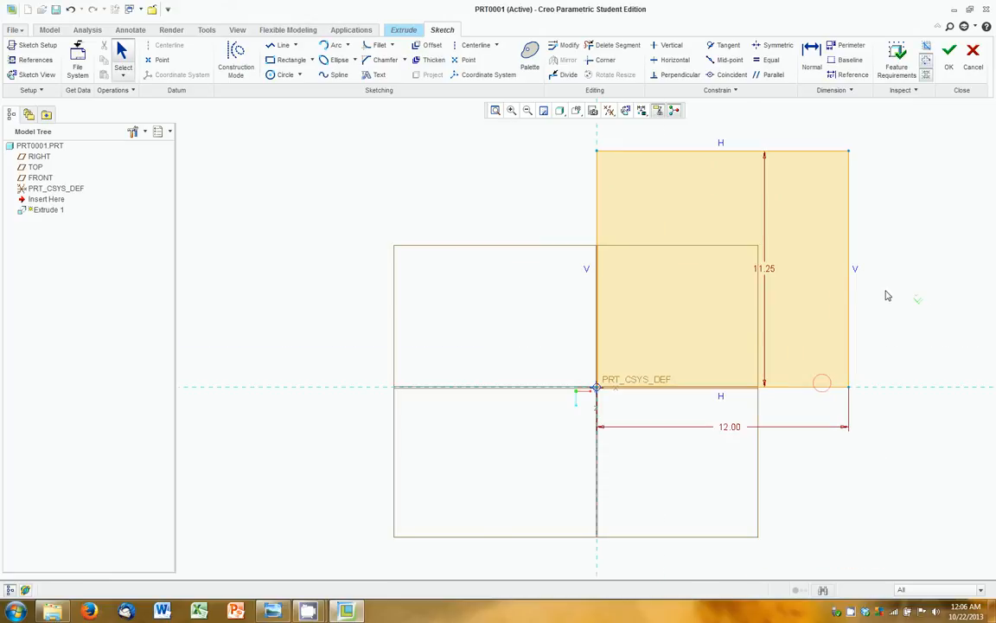
click(768, 270)
drag(773, 274, 908, 271)
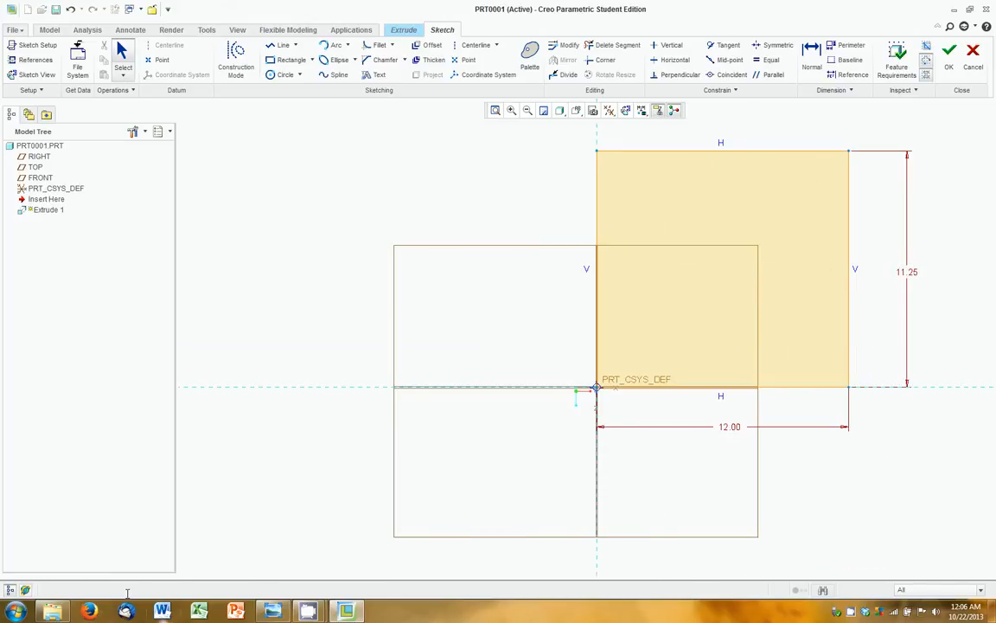
Step: Consult Plan.jpg in Windows Photo Viewer, and sketch the house-shaped cut-out on the rectangle's lower edge with lines, its left wall about 3.5 high
click(272, 610)
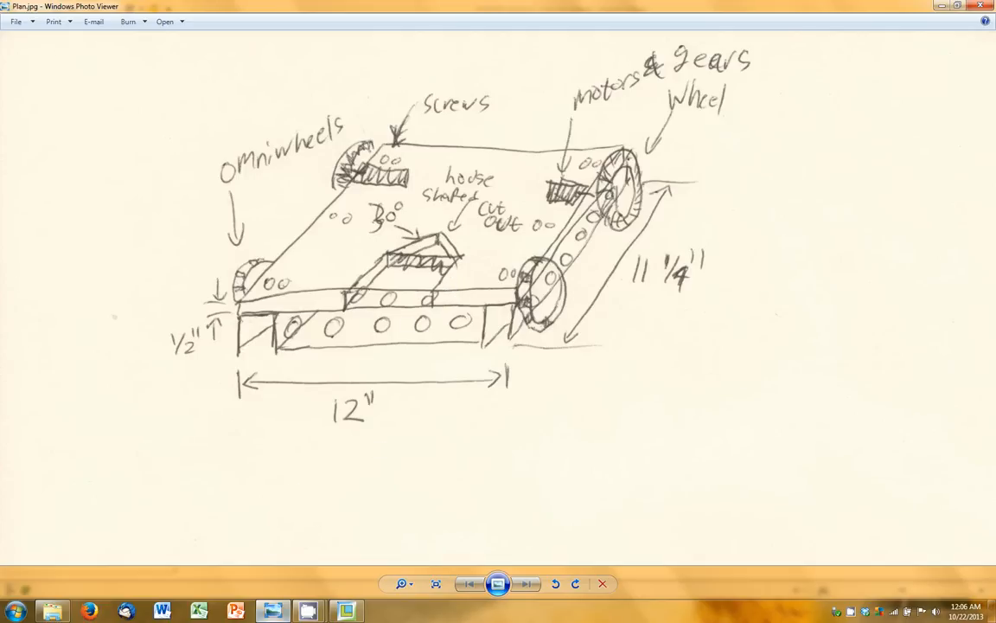
click(343, 611)
scroll(821, 269, down, 2)
scroll(874, 273, up, 3)
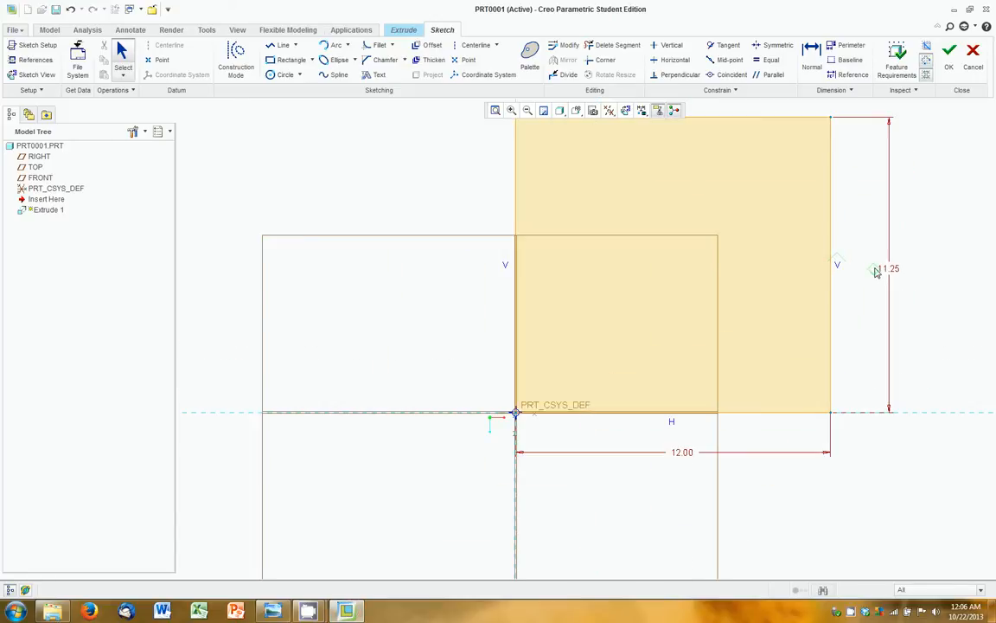
click(273, 48)
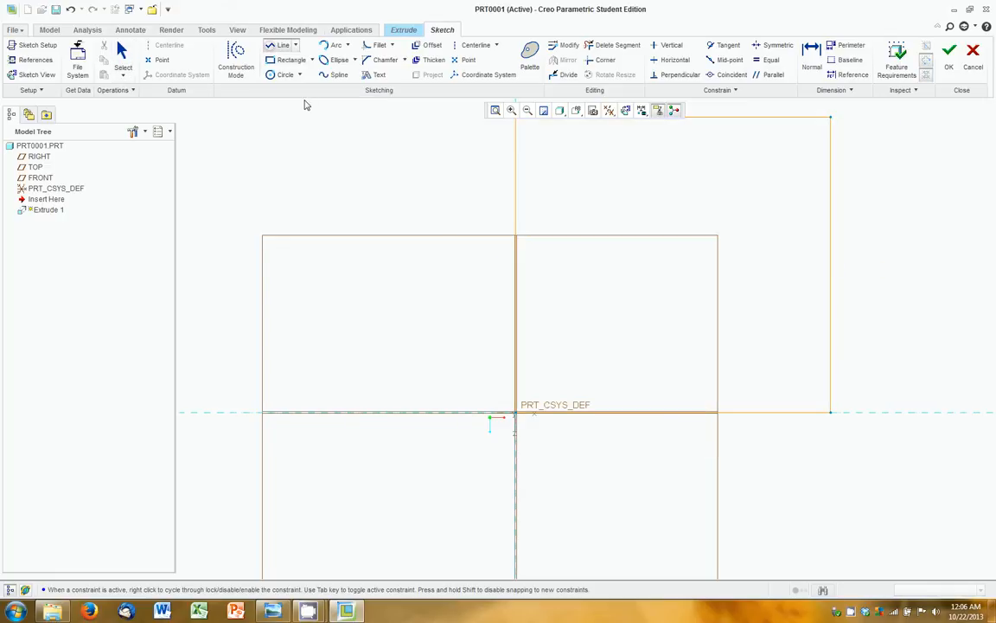
click(653, 413)
click(653, 320)
click(711, 272)
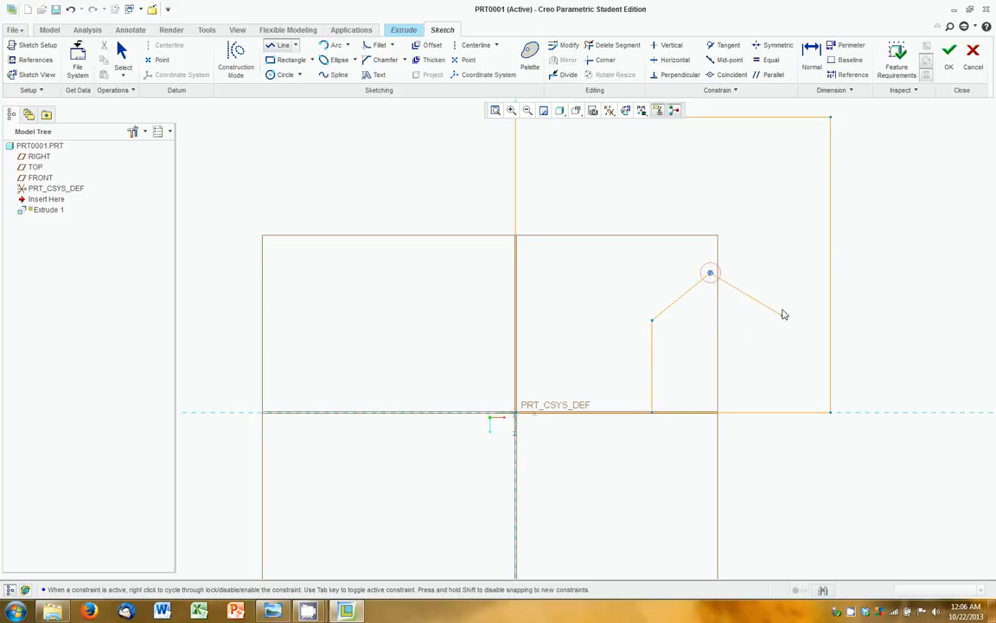
click(777, 320)
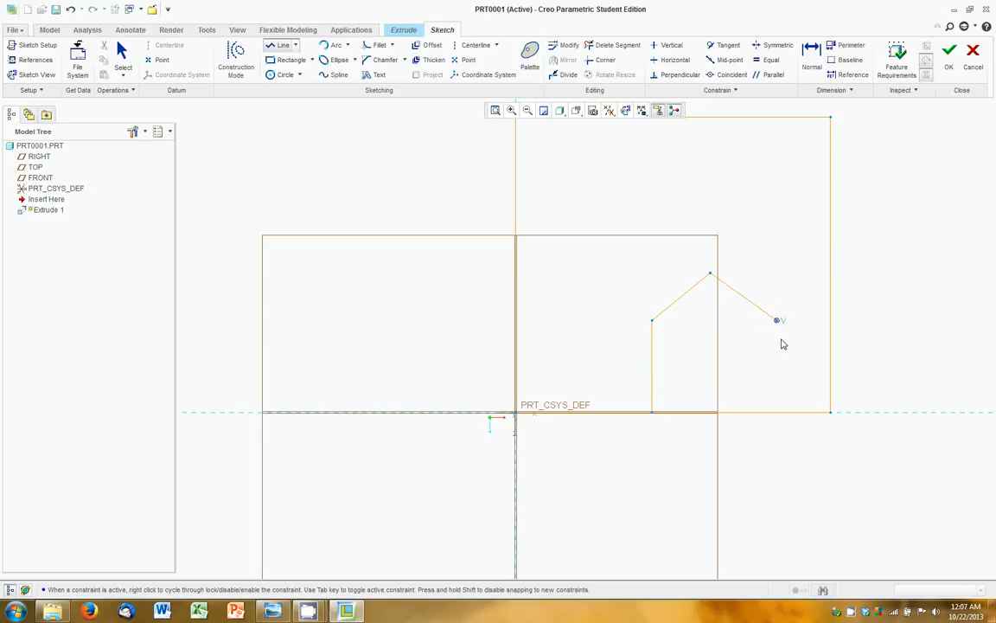
click(777, 413)
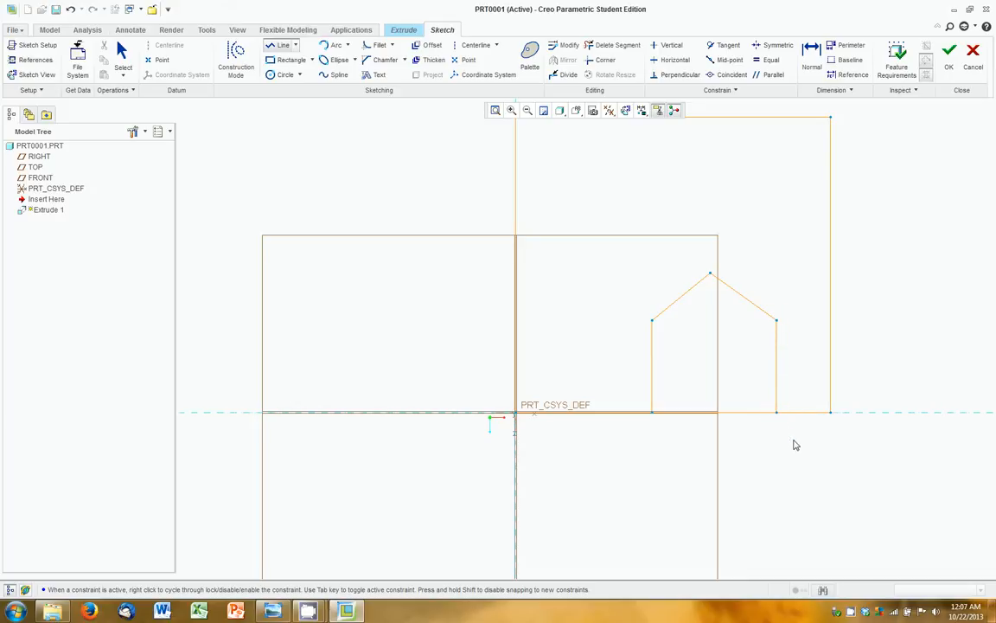
middle_click(793, 475)
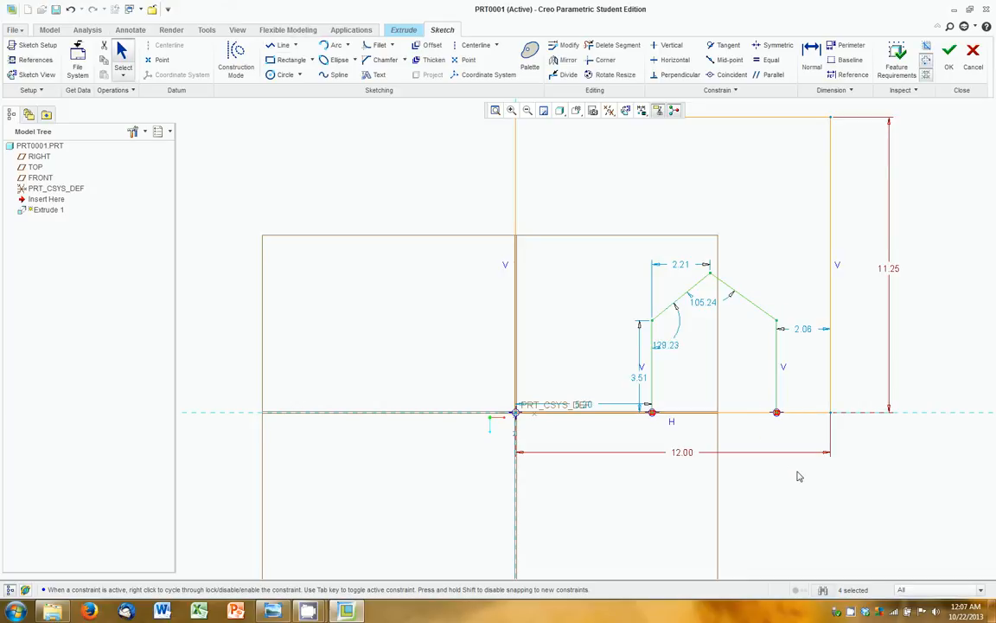
Step: Move the roof peak's angle dimension lower, inside the house-shaped outline, so it is easier to read
scroll(917, 467, up, 1)
scroll(968, 378, down, 3)
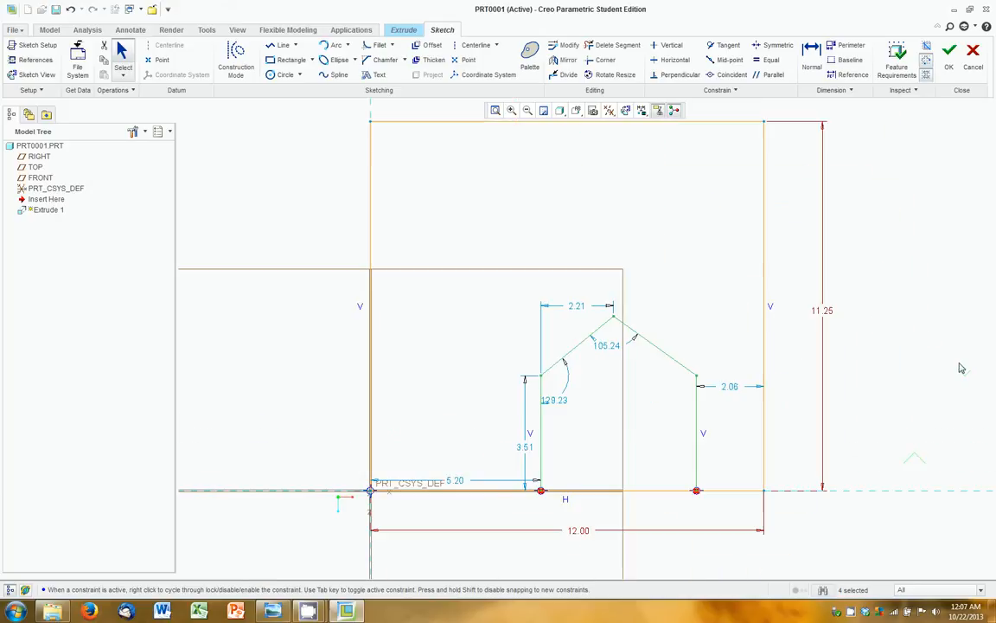
scroll(674, 499, up, 1)
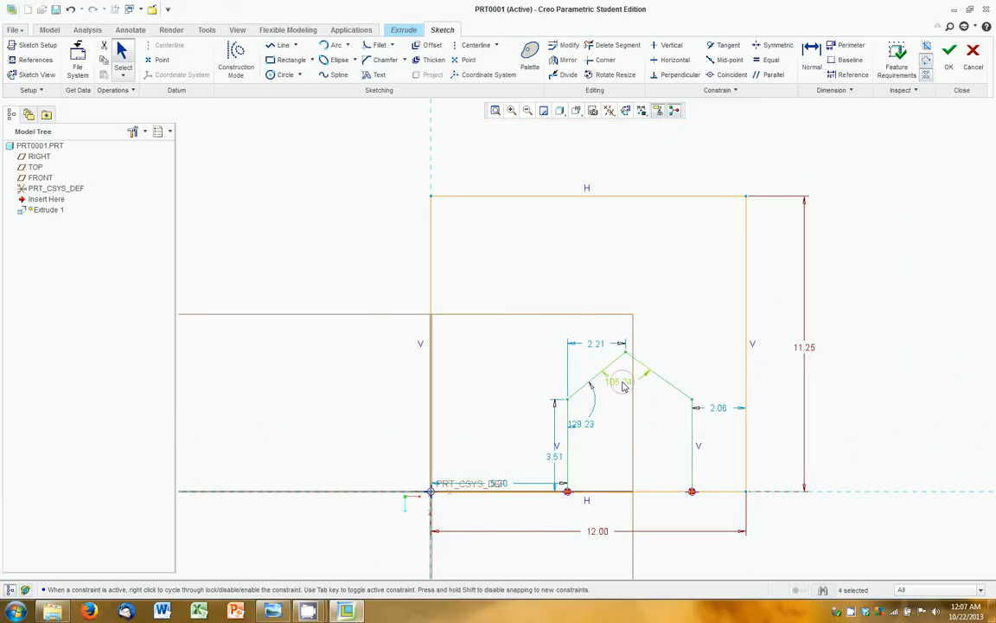
mouse_move(619, 381)
mouse_down()
mouse_move(646, 417)
mouse_move(642, 407)
mouse_up()
scroll(665, 518, down, 2)
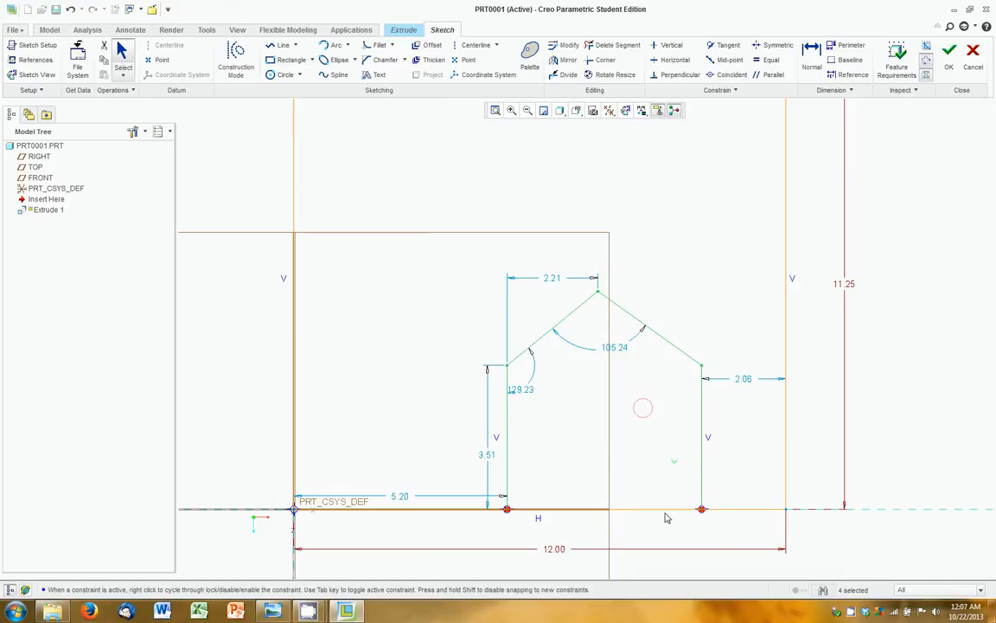
scroll(673, 515, up, 1)
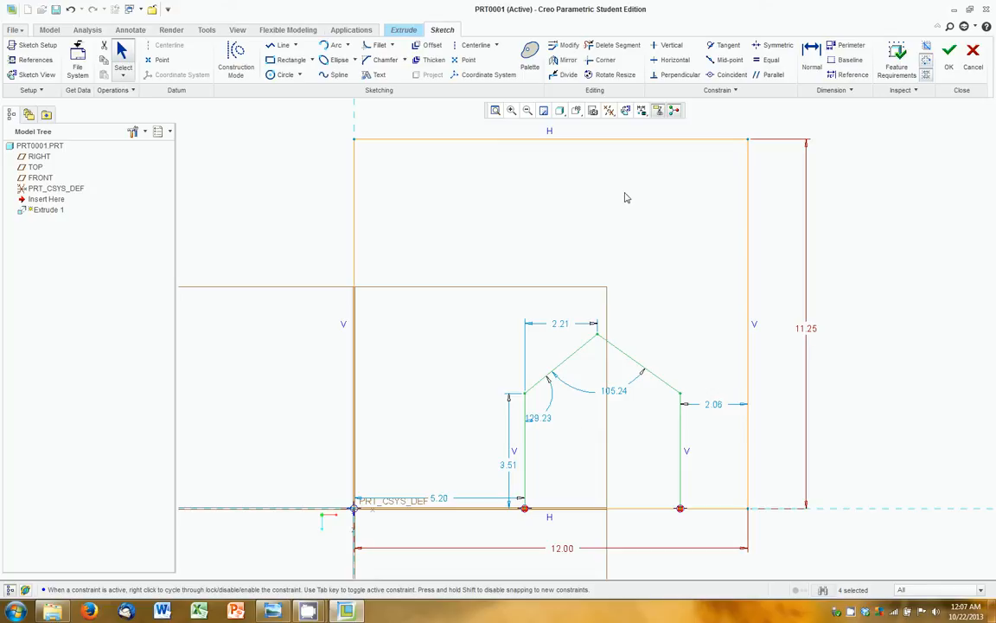
Step: Trim away the segment of the rectangle's lower edge between the two walls of the house-shaped cut-out with Delete Segment
click(625, 50)
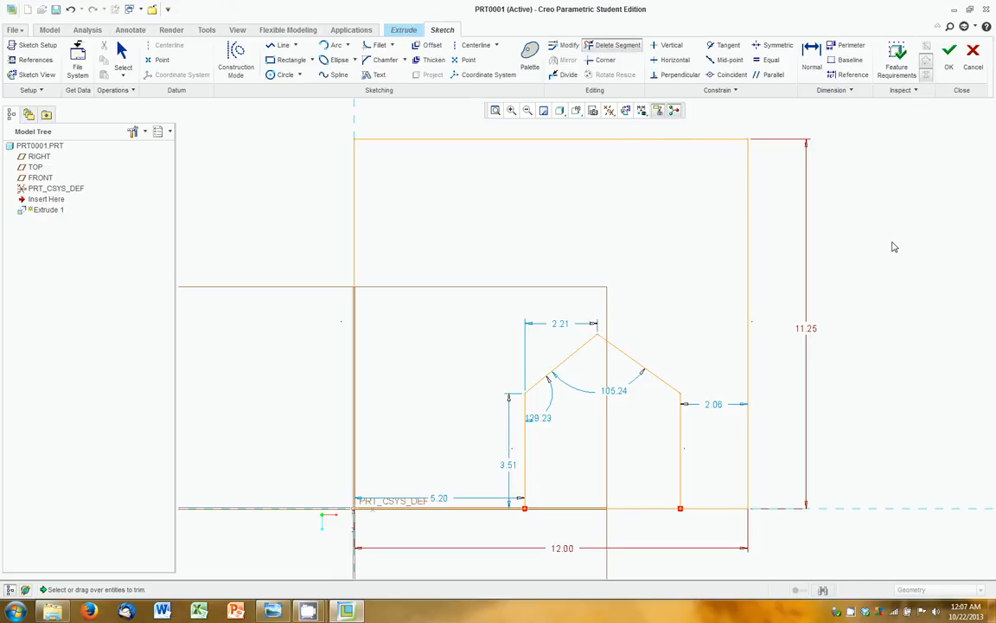
mouse_move(897, 246)
mouse_down()
mouse_move(884, 249)
mouse_move(892, 282)
mouse_move(926, 351)
mouse_move(892, 337)
mouse_move(932, 304)
mouse_move(934, 249)
mouse_move(876, 239)
mouse_move(868, 318)
mouse_move(909, 376)
mouse_move(908, 219)
mouse_move(869, 224)
mouse_move(937, 287)
mouse_move(947, 313)
mouse_move(863, 346)
mouse_move(863, 363)
mouse_up()
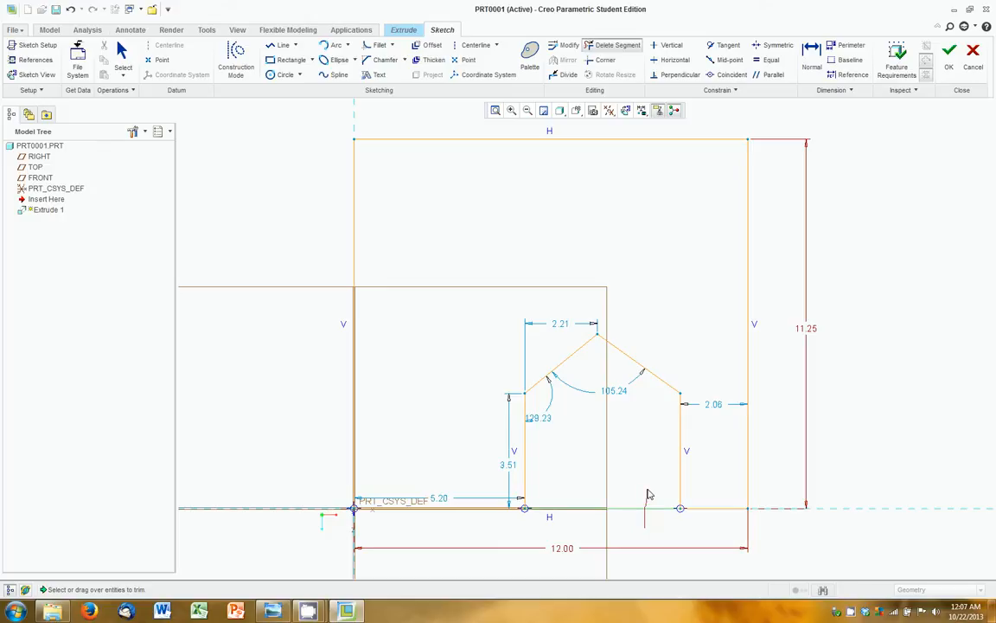
click(650, 495)
scroll(621, 524, up, 2)
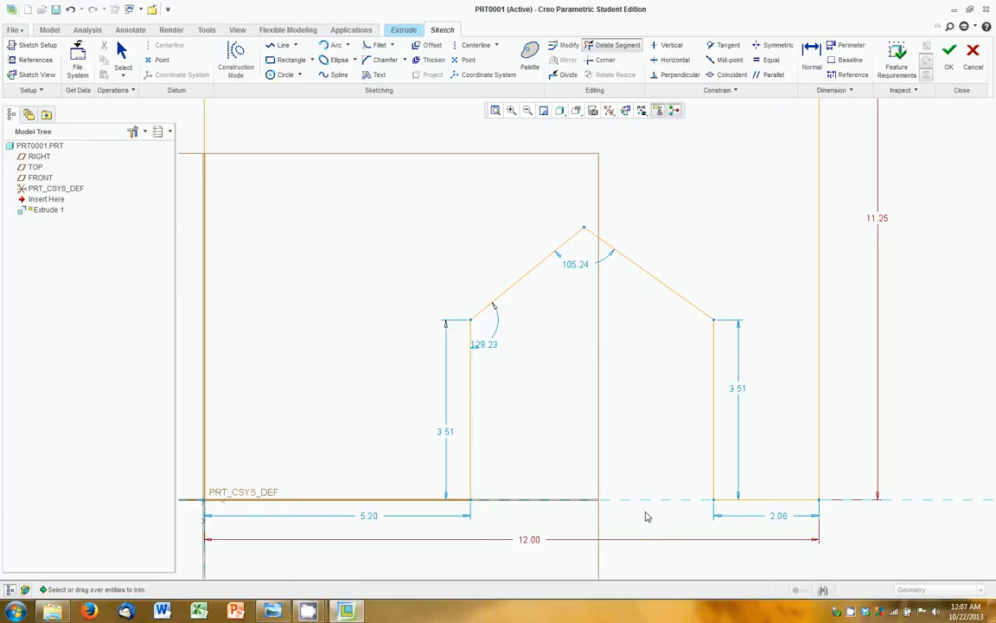
middle_click(647, 436)
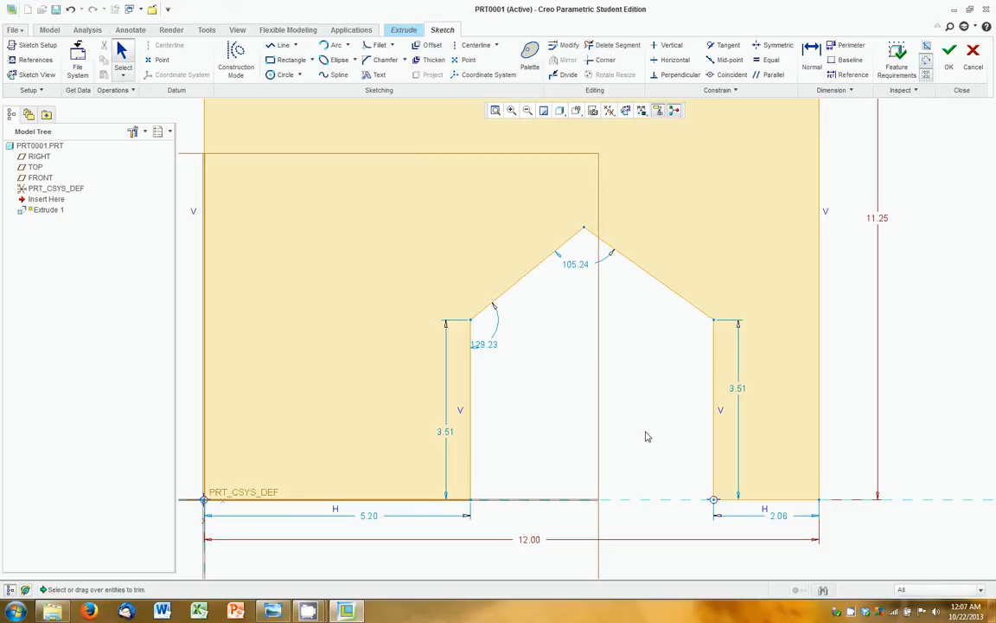
scroll(647, 436, down, 3)
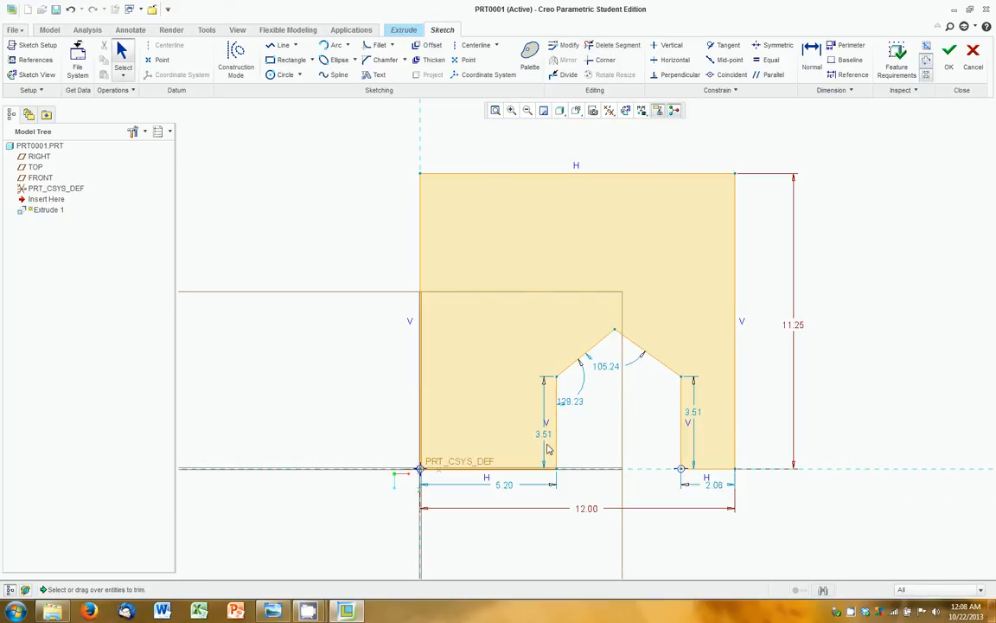
Step: Set the roof peak angle of the cut-out to 60 degrees and lock that dimension
double_click(606, 366)
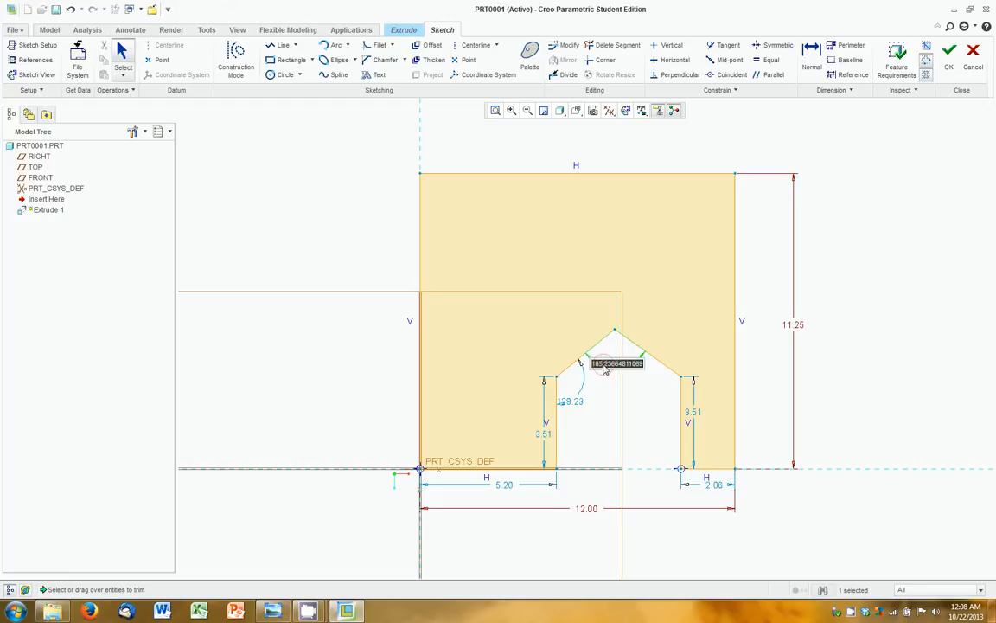
text(60)
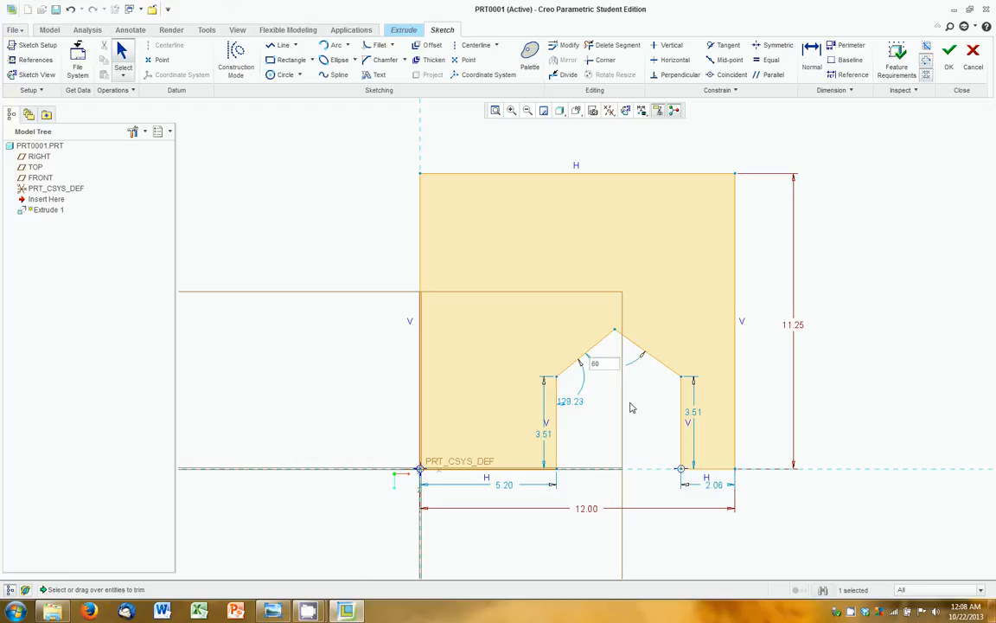
key(Return)
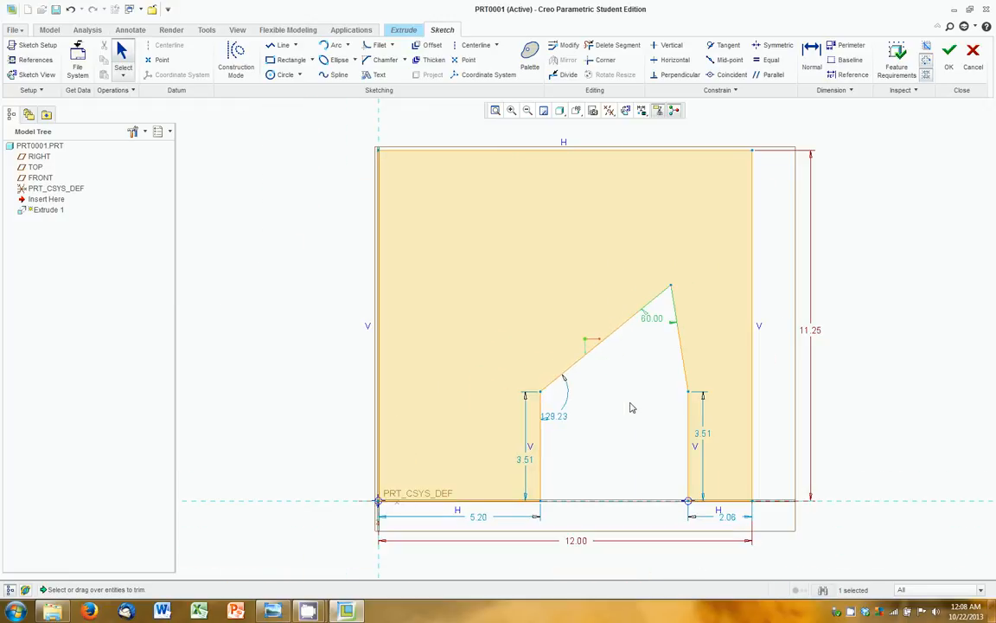
right_click(651, 321)
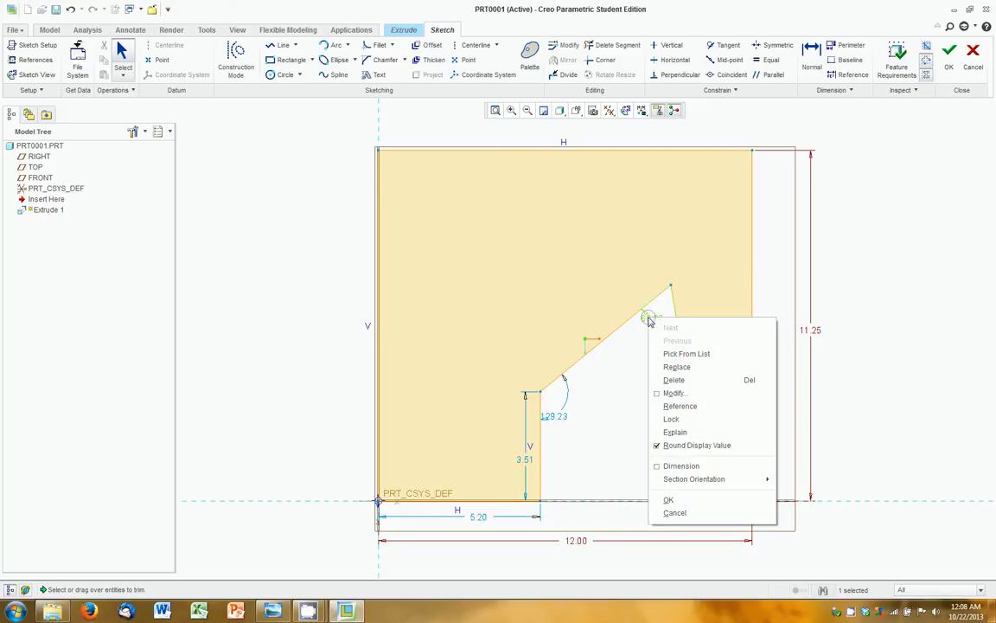
click(673, 420)
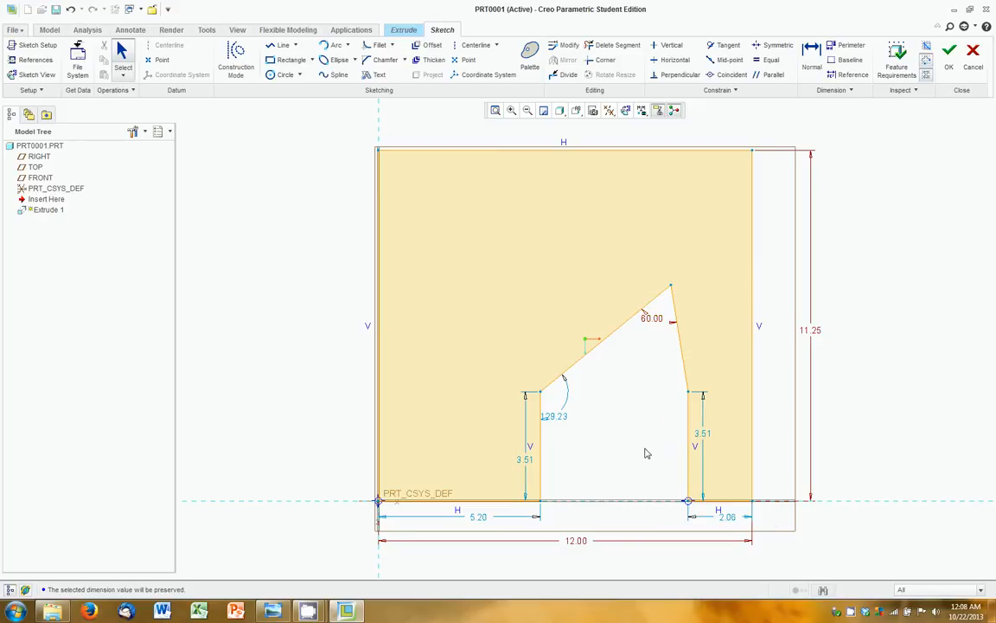
Step: Apply Equal constraints to the cut-out's two vertical walls and to its two sloped roof lines
click(770, 60)
click(689, 409)
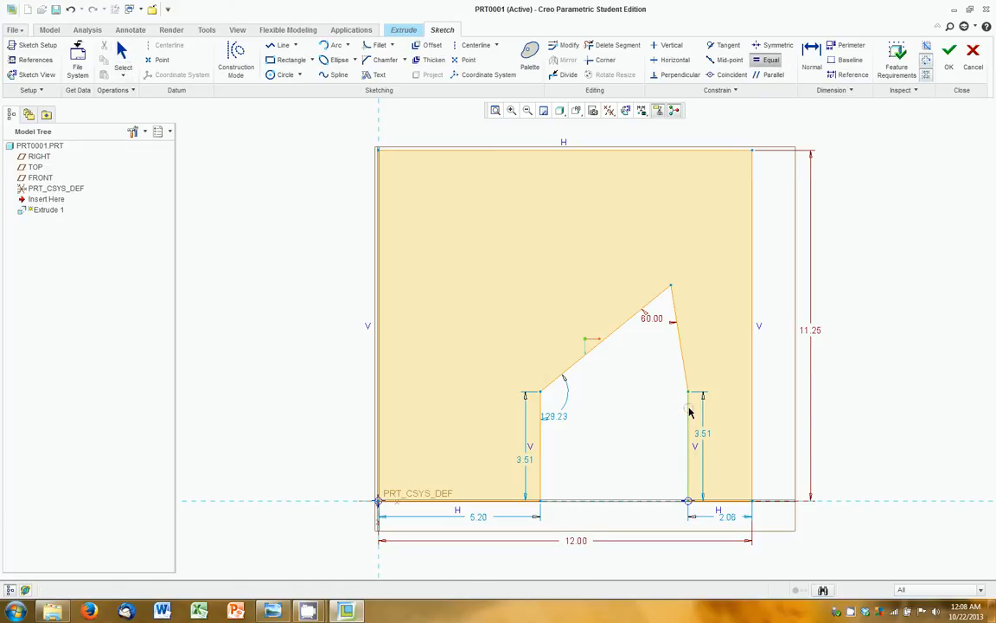
click(542, 439)
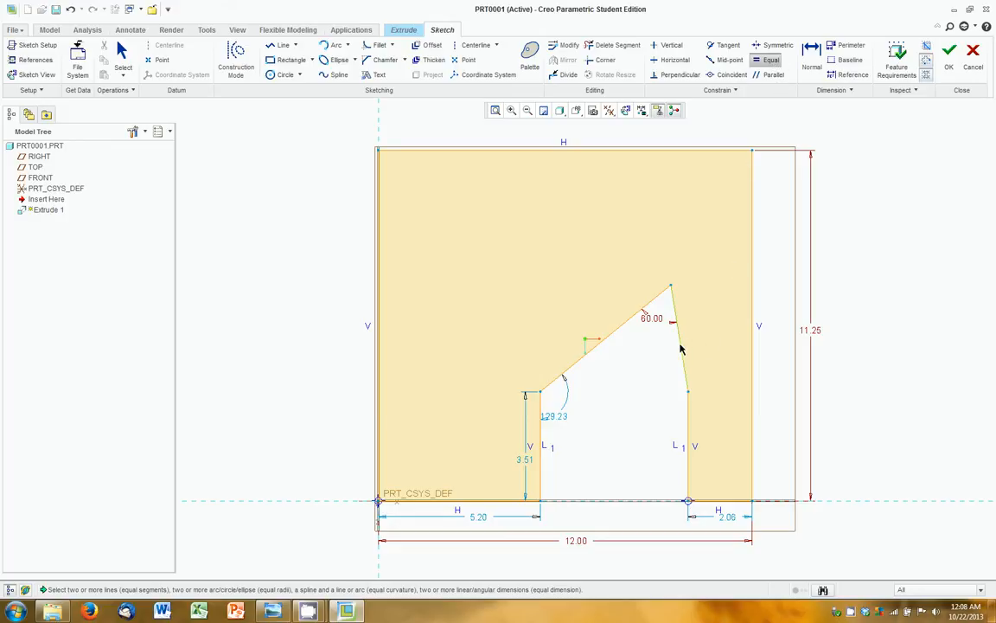
click(681, 346)
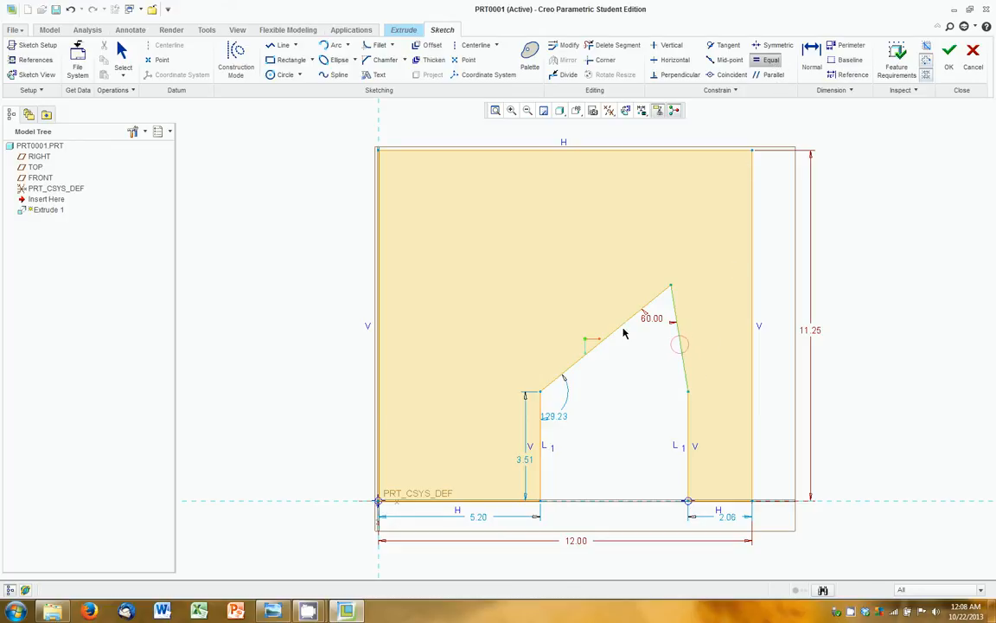
click(623, 331)
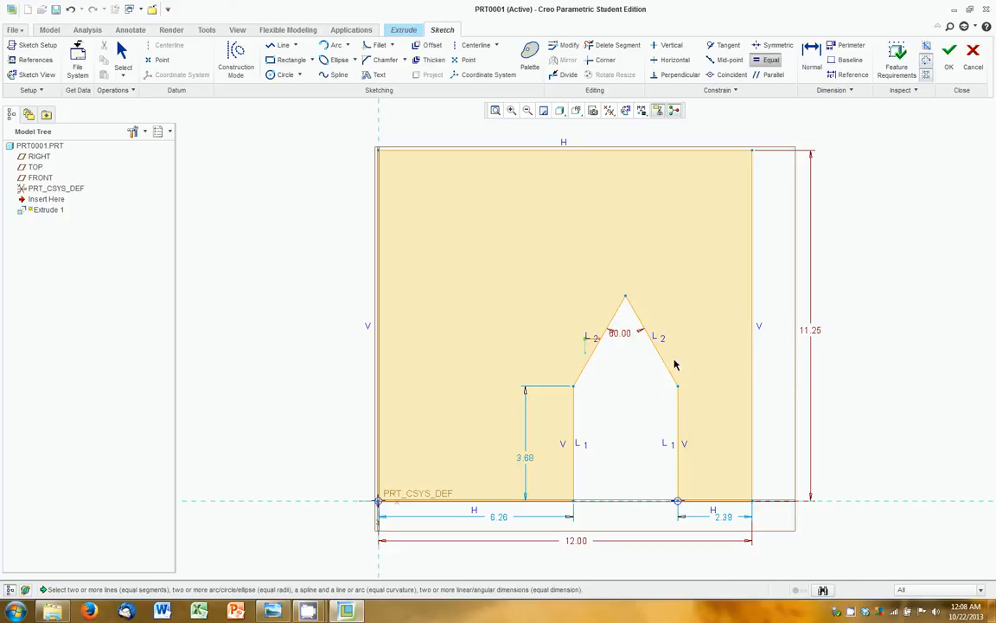
middle_click(767, 352)
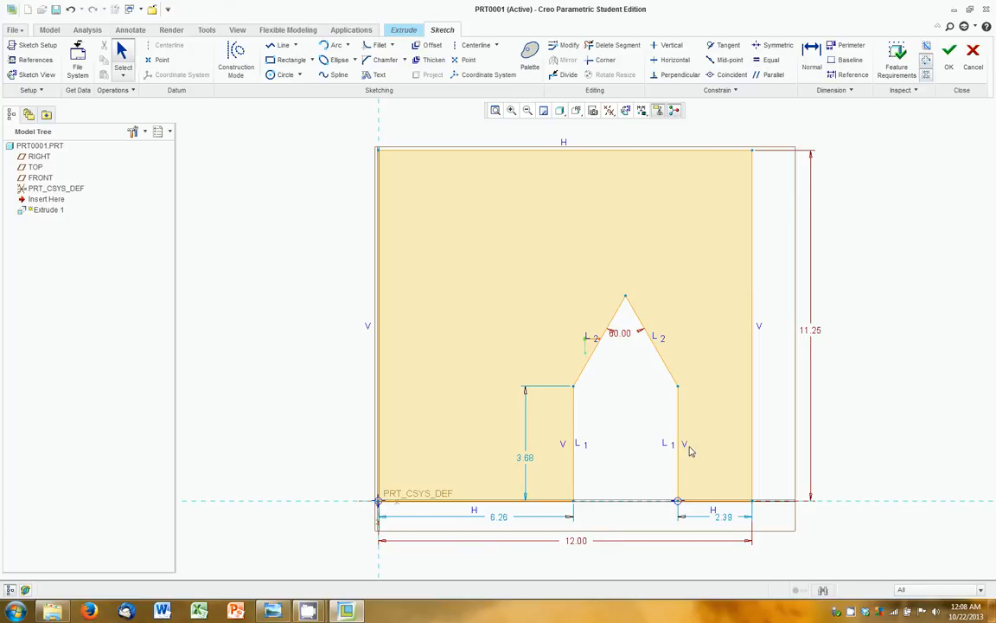
Step: Test the constraints by moving the cut-out's wall corners and roof peak, ending with walls about 2.94 high
scroll(689, 451, up, 2)
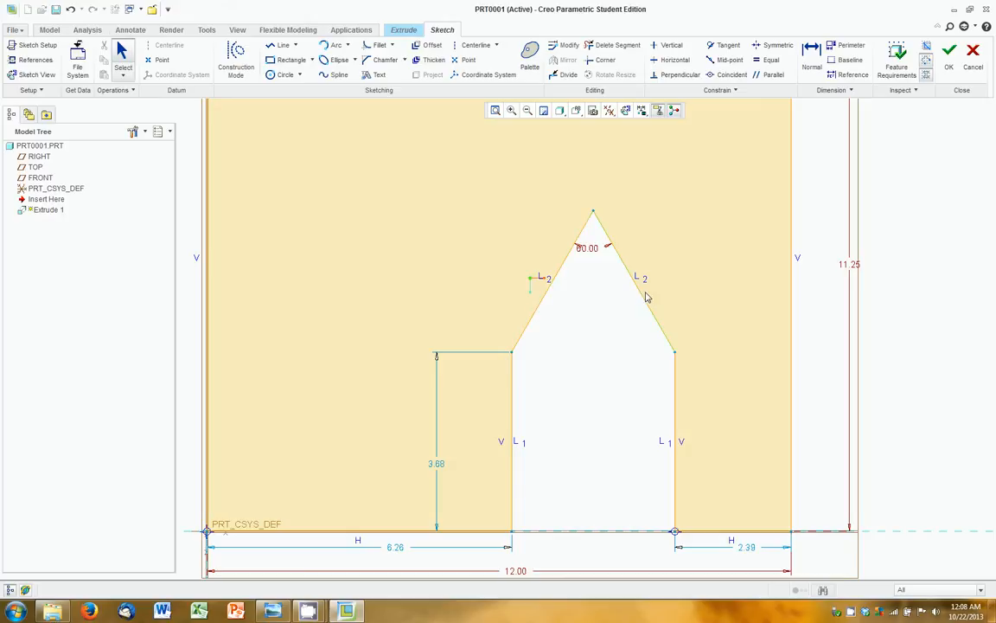
scroll(570, 393, up, 2)
mouse_move(533, 367)
mouse_down()
mouse_move(498, 370)
mouse_move(498, 354)
mouse_move(491, 391)
mouse_move(440, 369)
mouse_move(487, 361)
mouse_move(456, 328)
mouse_move(484, 379)
mouse_move(478, 296)
mouse_move(570, 389)
mouse_move(456, 338)
mouse_move(546, 388)
mouse_up()
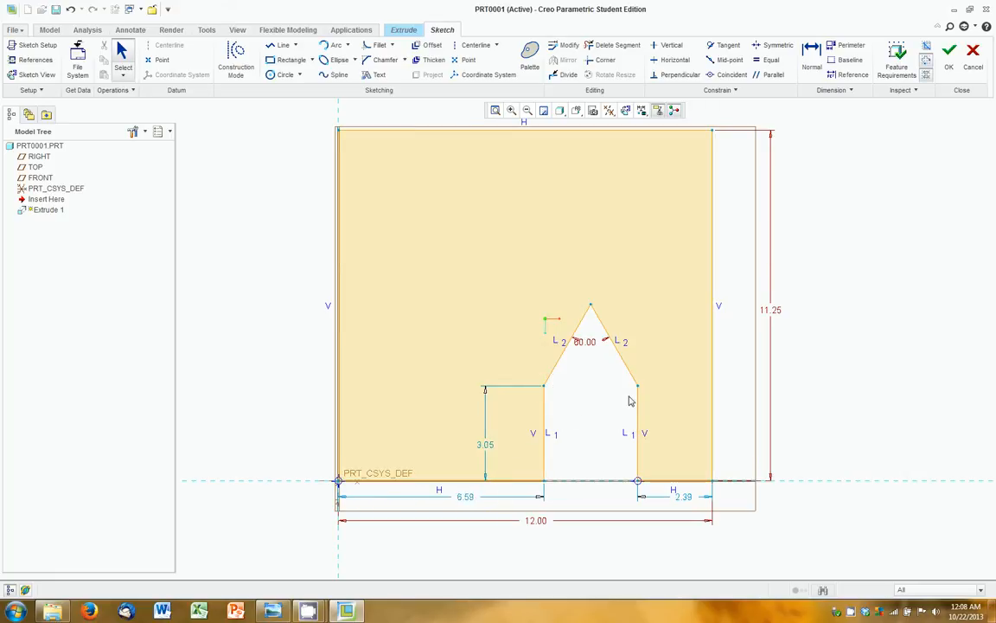
mouse_move(586, 343)
mouse_down()
mouse_move(590, 374)
mouse_move(666, 373)
mouse_move(610, 346)
mouse_move(628, 310)
mouse_up()
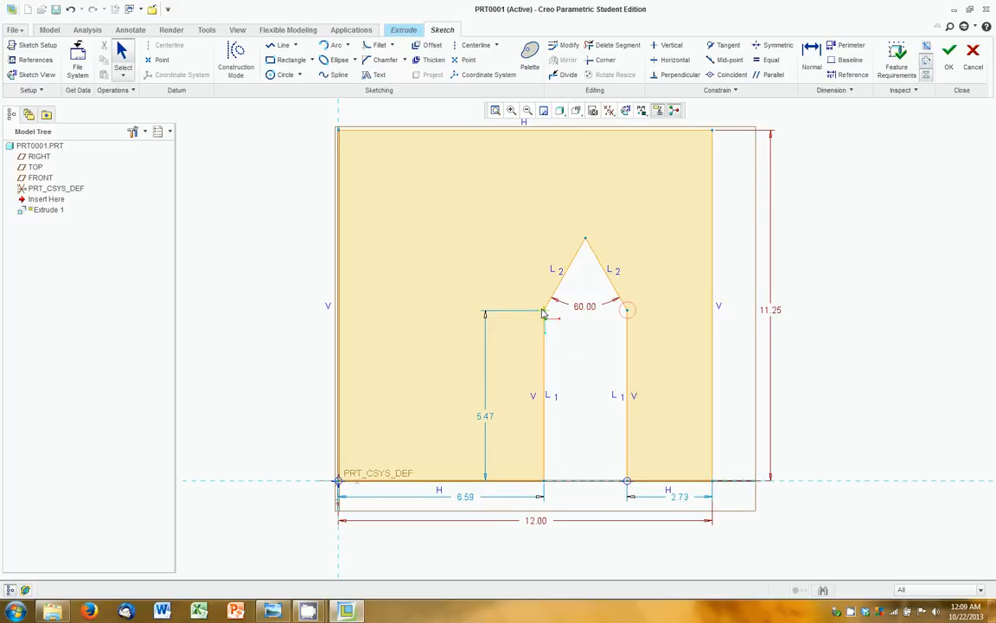
drag(543, 314, 487, 327)
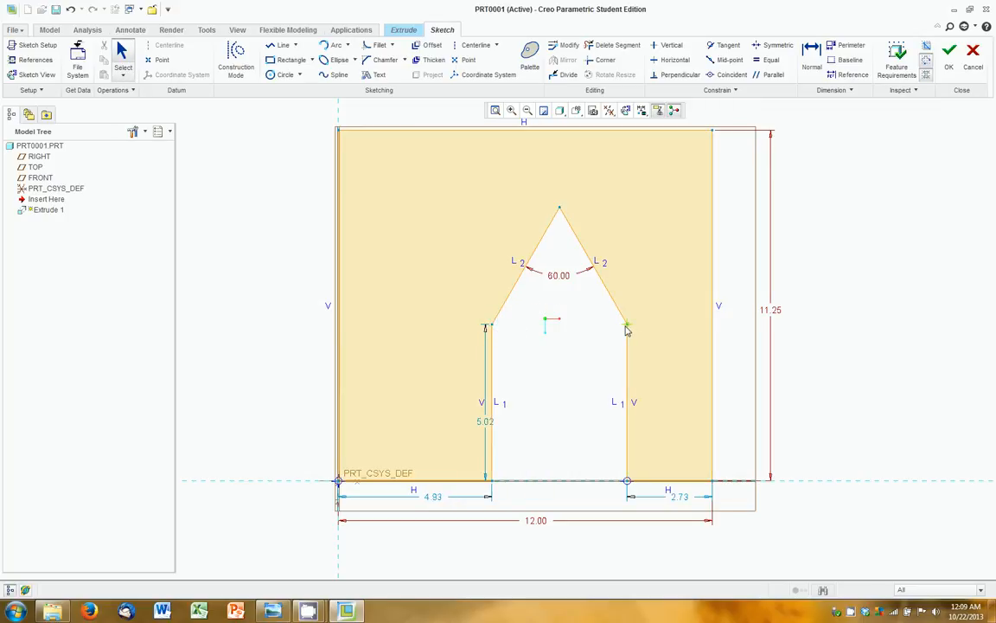
mouse_move(628, 330)
mouse_down()
mouse_move(647, 327)
mouse_move(578, 369)
mouse_move(624, 379)
mouse_up()
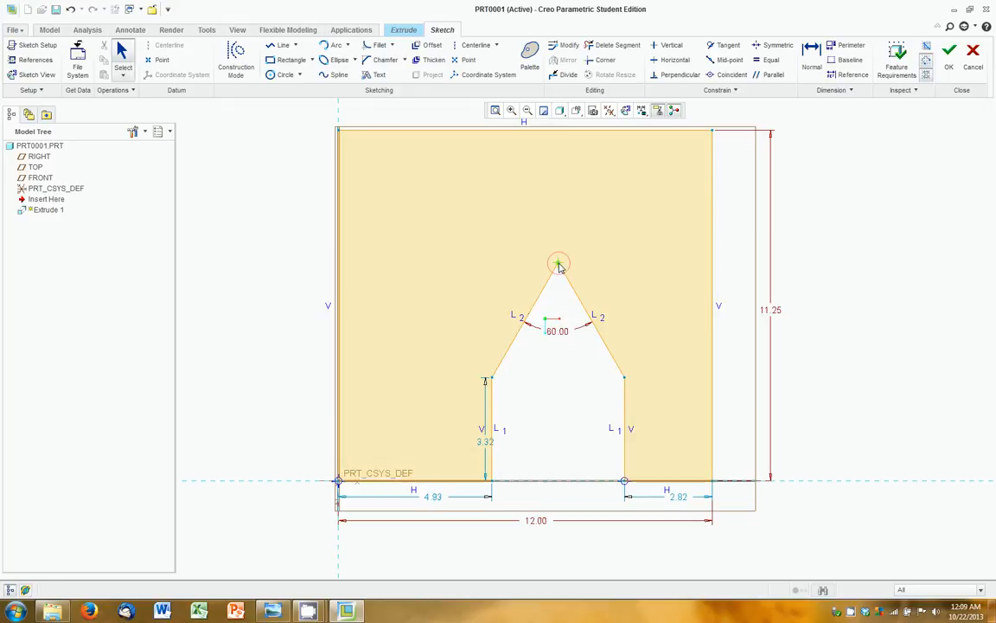
mouse_move(558, 266)
mouse_down()
mouse_move(540, 311)
mouse_move(550, 256)
mouse_move(545, 231)
mouse_move(535, 236)
mouse_up()
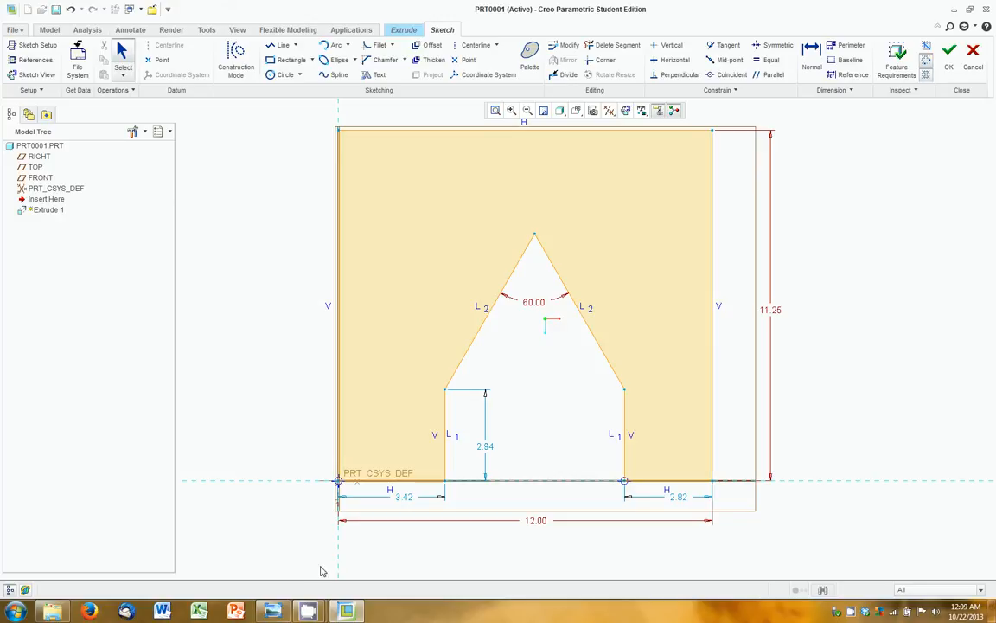
Step: Add a vertical centerline through the midpoint of the rectangle's upper edge and test whether it can be moved
click(476, 45)
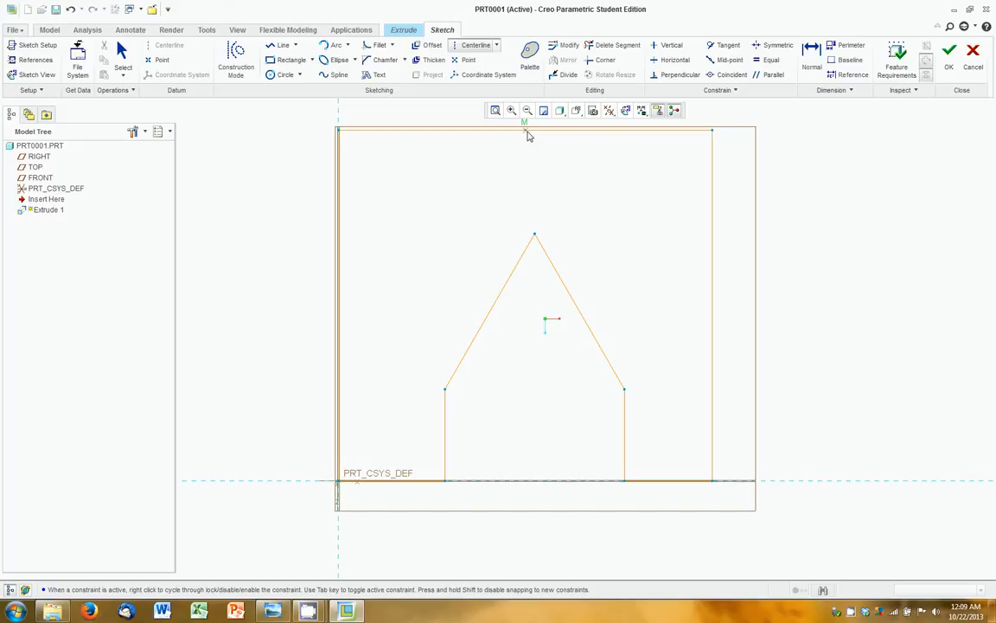
click(526, 129)
click(526, 189)
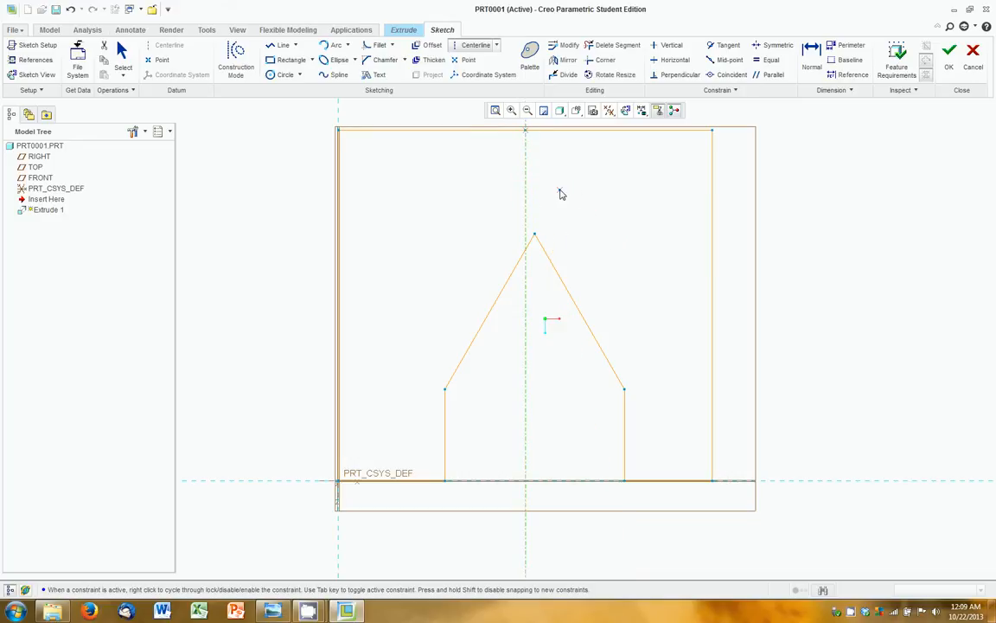
middle_click(594, 187)
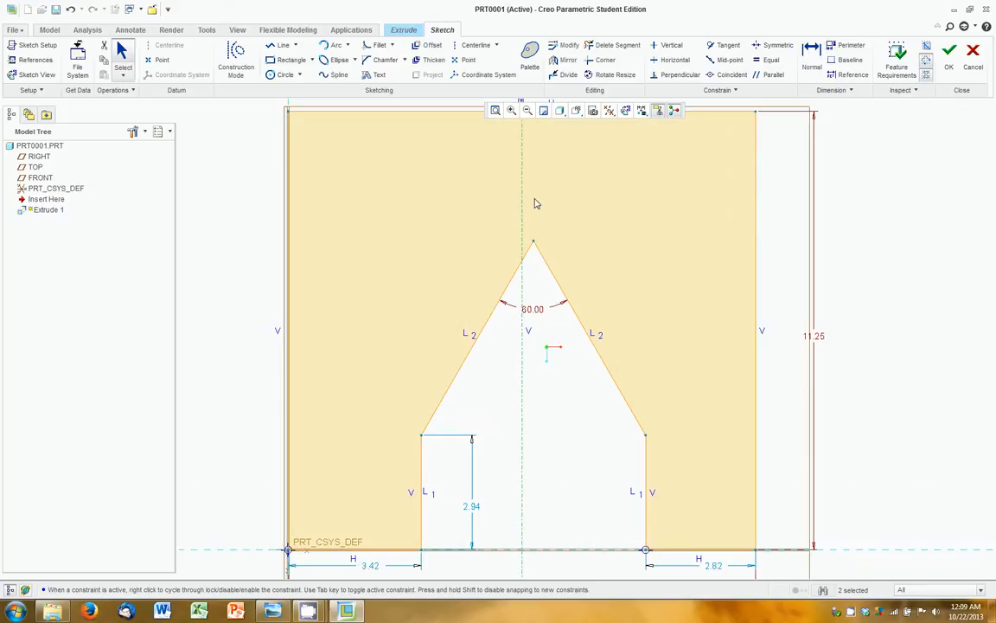
scroll(534, 217, down, 2)
drag(529, 434, 554, 430)
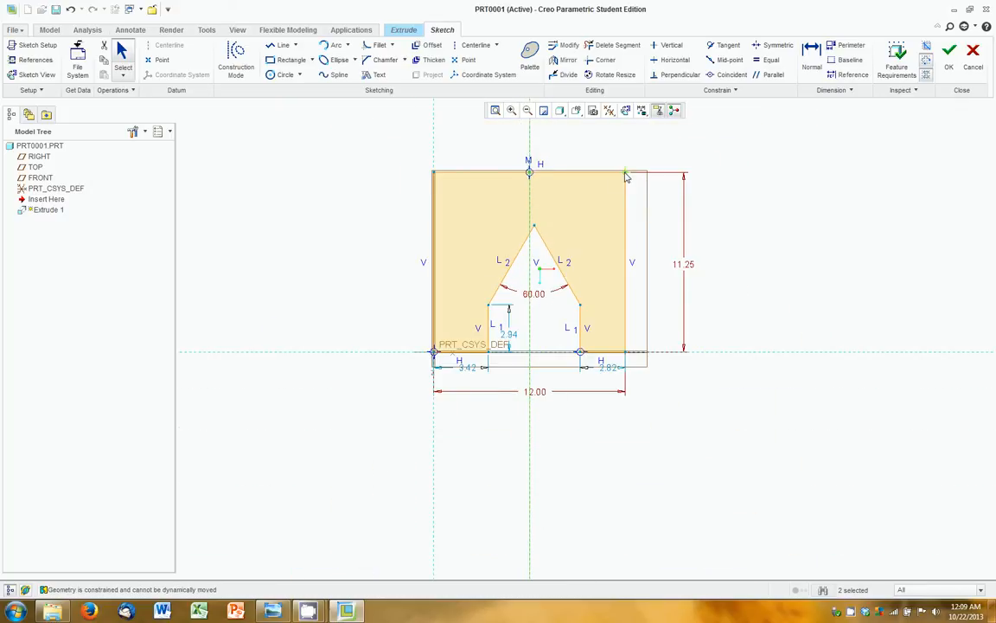
Step: Make the cut-out's roof peak coincident with the vertical centerline
scroll(530, 190, up, 2)
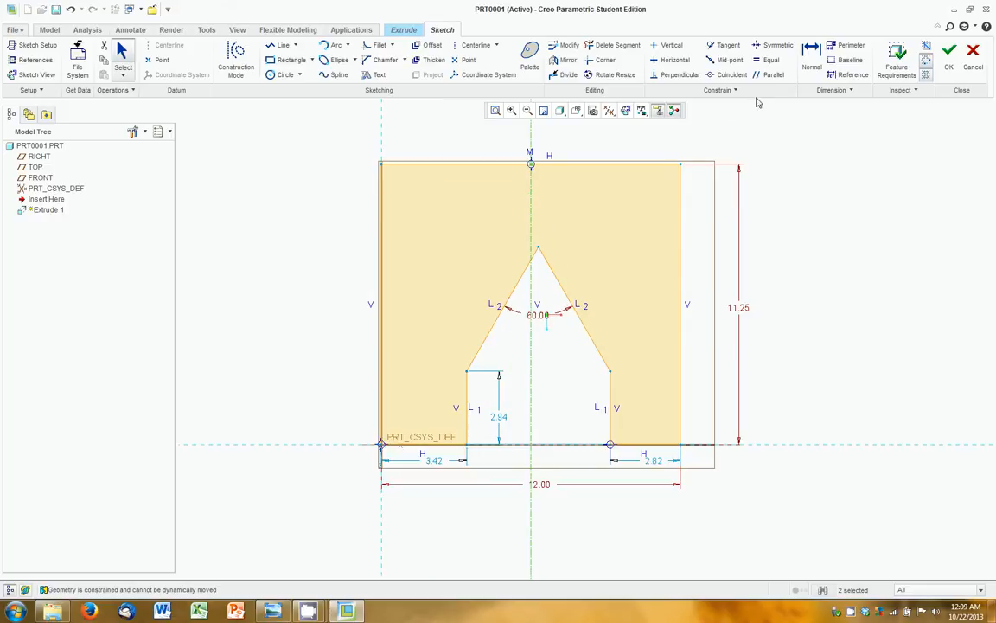
click(730, 76)
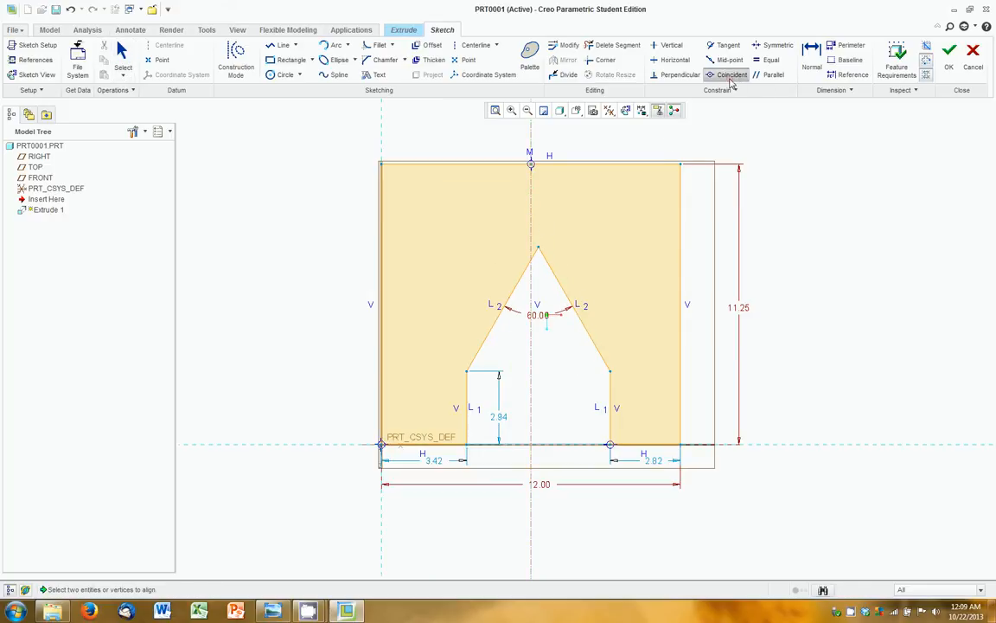
click(538, 250)
click(531, 231)
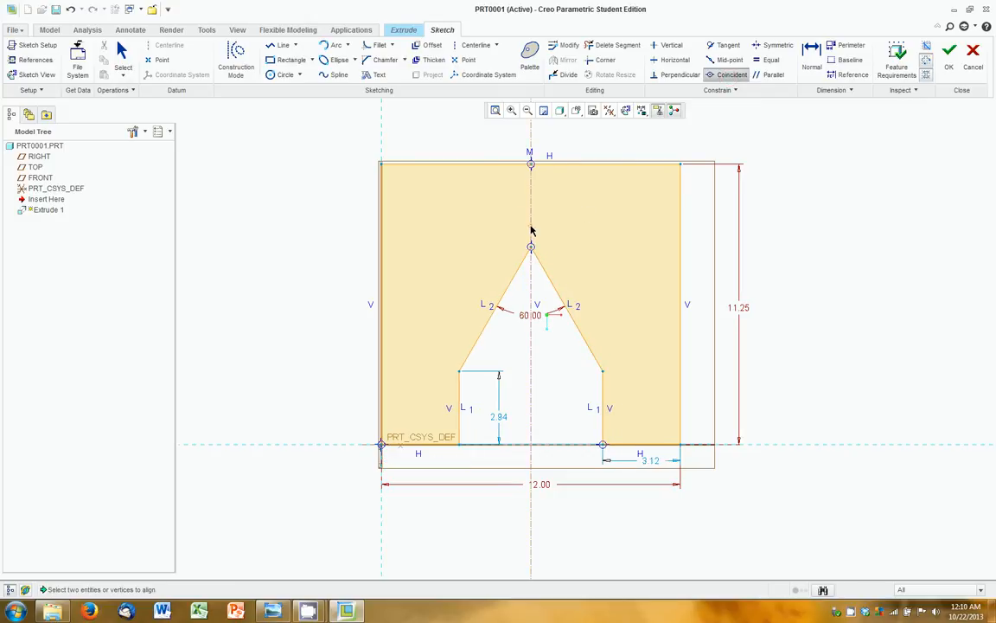
middle_click(569, 454)
Step: Move the roof peak down along the centerline and the left wall corner inward, making the walls about 1.65 high
scroll(563, 413, up, 3)
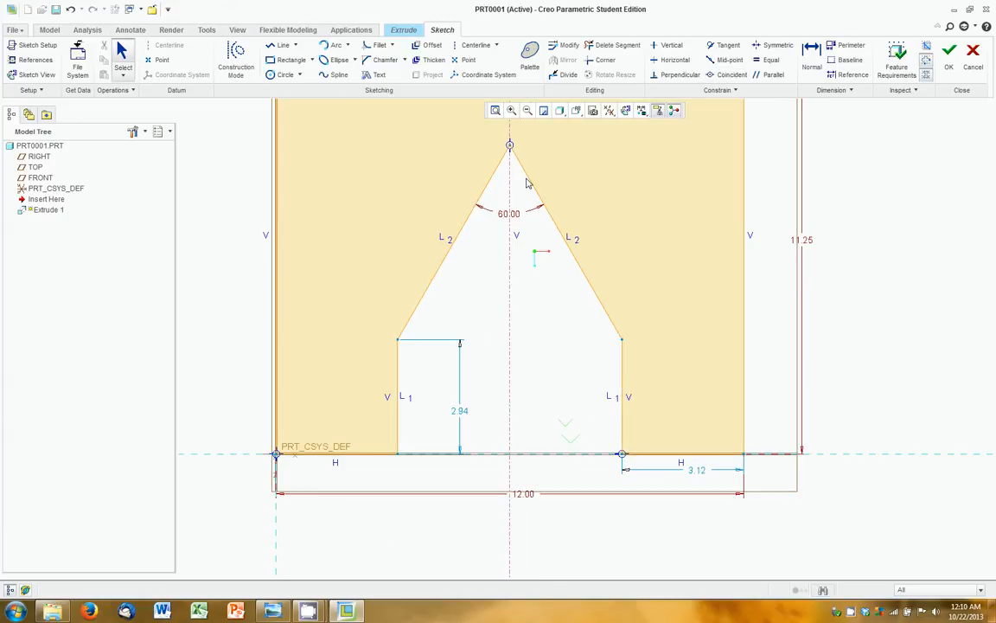
drag(511, 149, 511, 185)
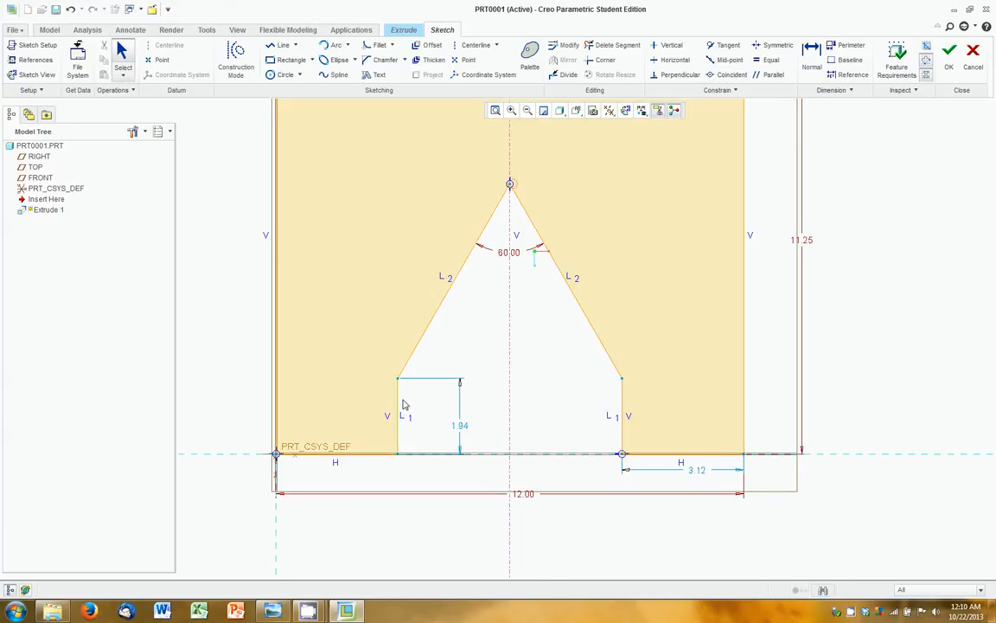
mouse_move(399, 384)
mouse_down()
mouse_move(402, 333)
mouse_move(402, 378)
mouse_move(460, 391)
mouse_move(444, 394)
mouse_up()
Step: Set the distance from the cut-out's right wall to the rectangle's right edge to 4.00 and the wall height to 2
click(678, 467)
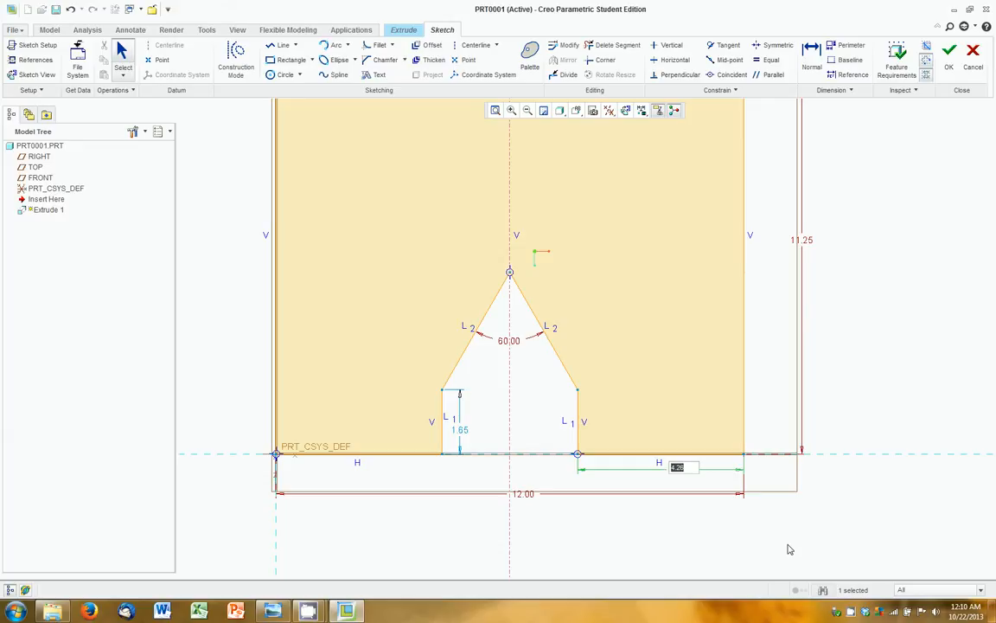
key(Return)
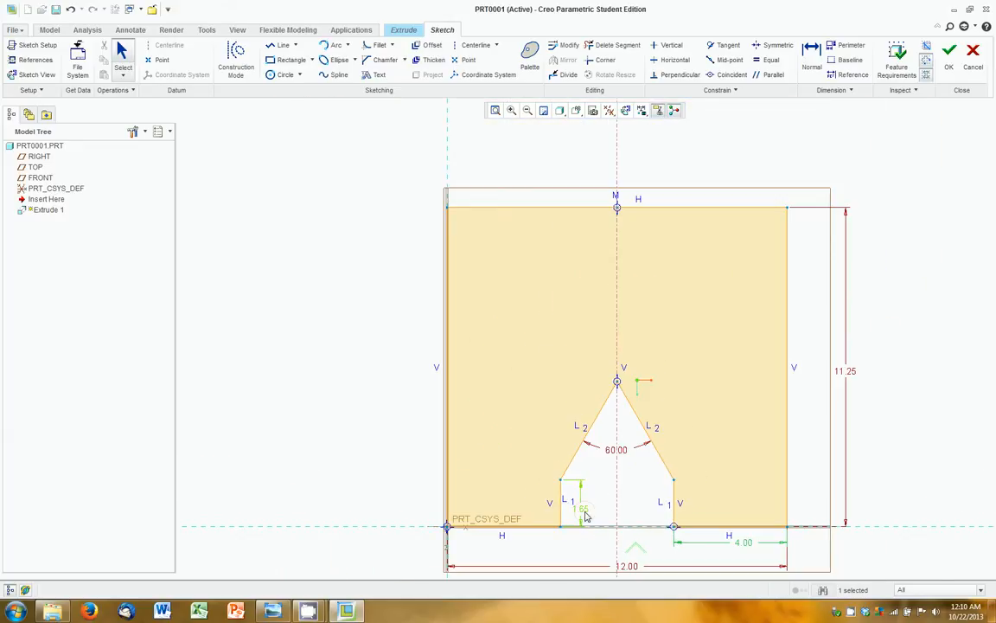
double_click(580, 506)
text(2)
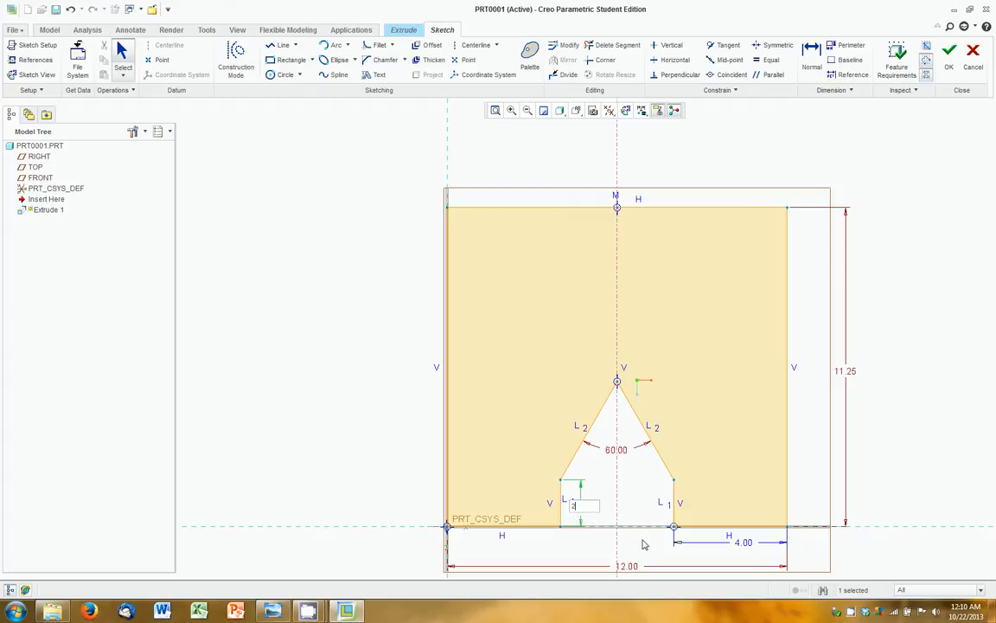
key(Return)
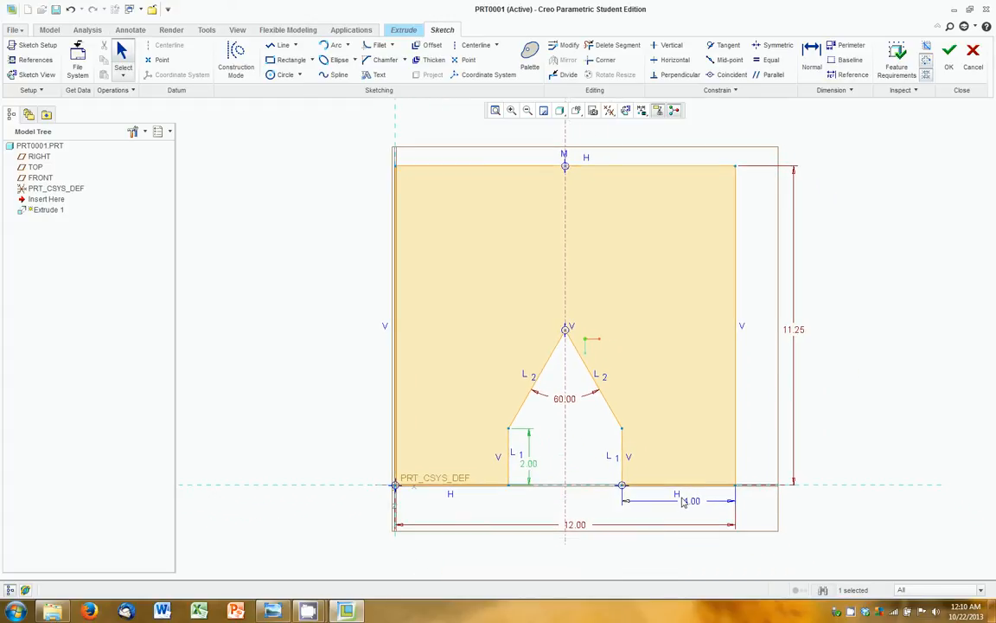
Step: Lock the 4.00 distance to the rectangle's right edge and the 2.00 wall height of the cut-out
click(683, 502)
click(686, 503)
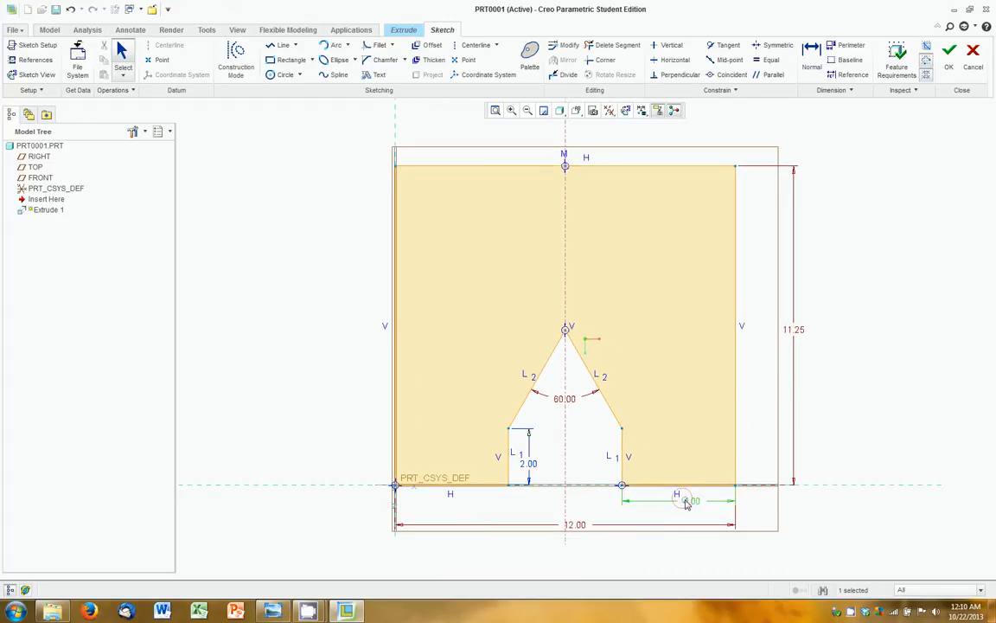
right_click(687, 503)
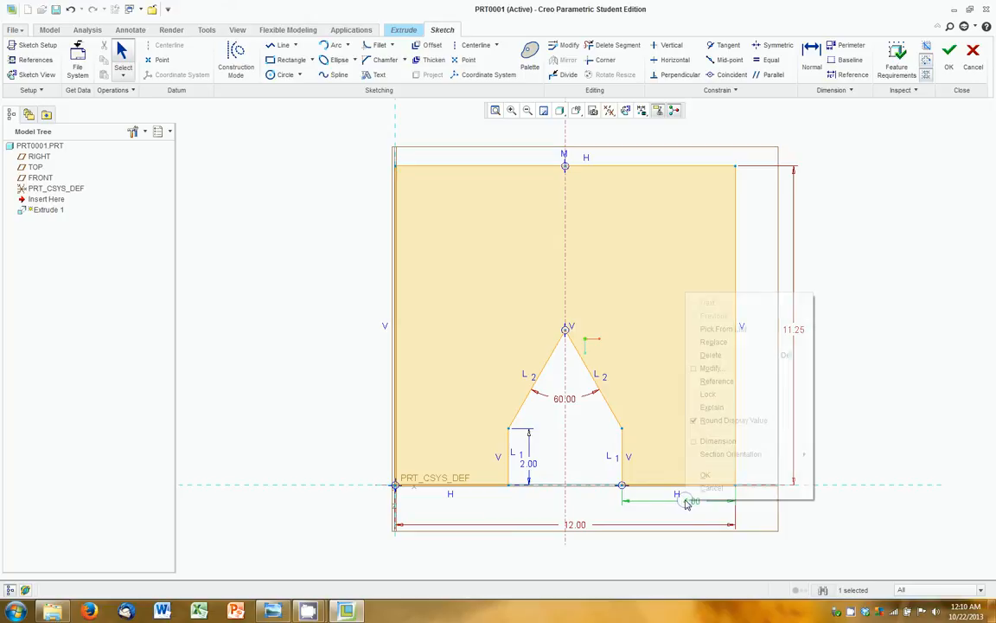
click(715, 397)
click(536, 467)
right_click(533, 465)
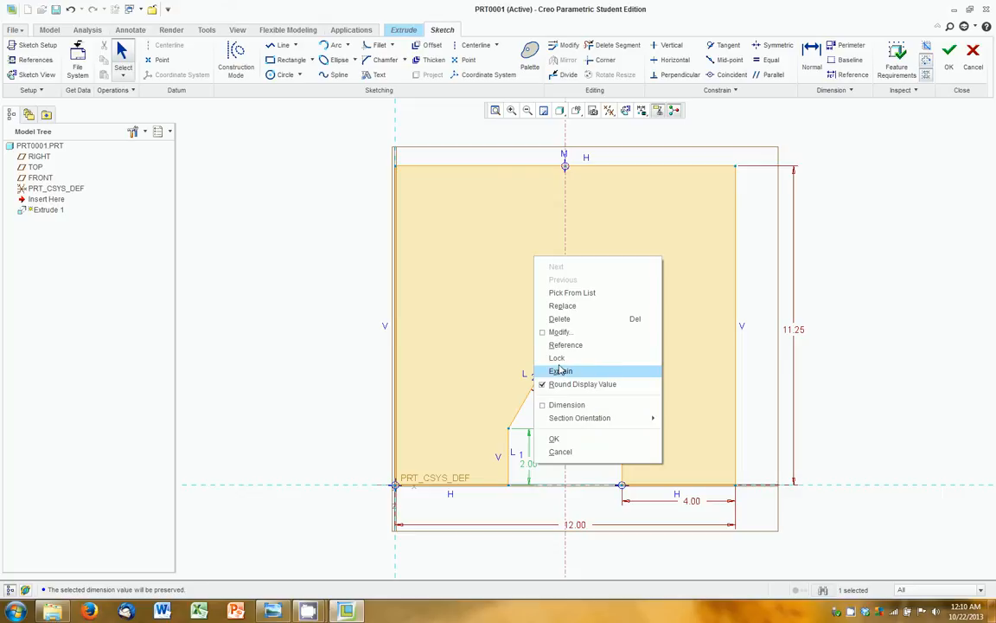
click(557, 358)
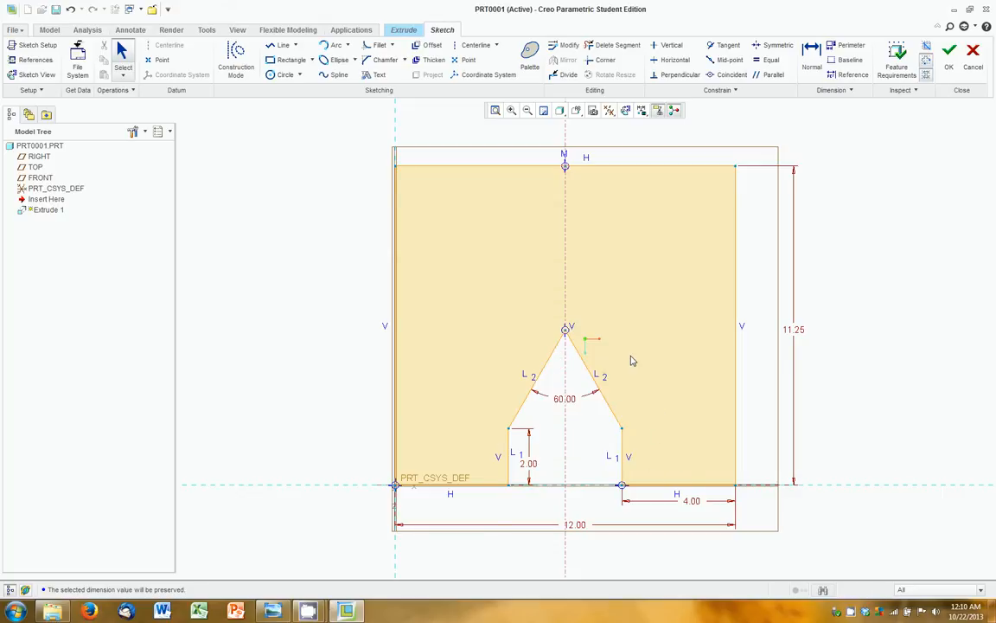
Step: Compare the sketch with the hand-drawn Plan.jpg and test whether the rectangle's upper right corner can be moved
click(275, 611)
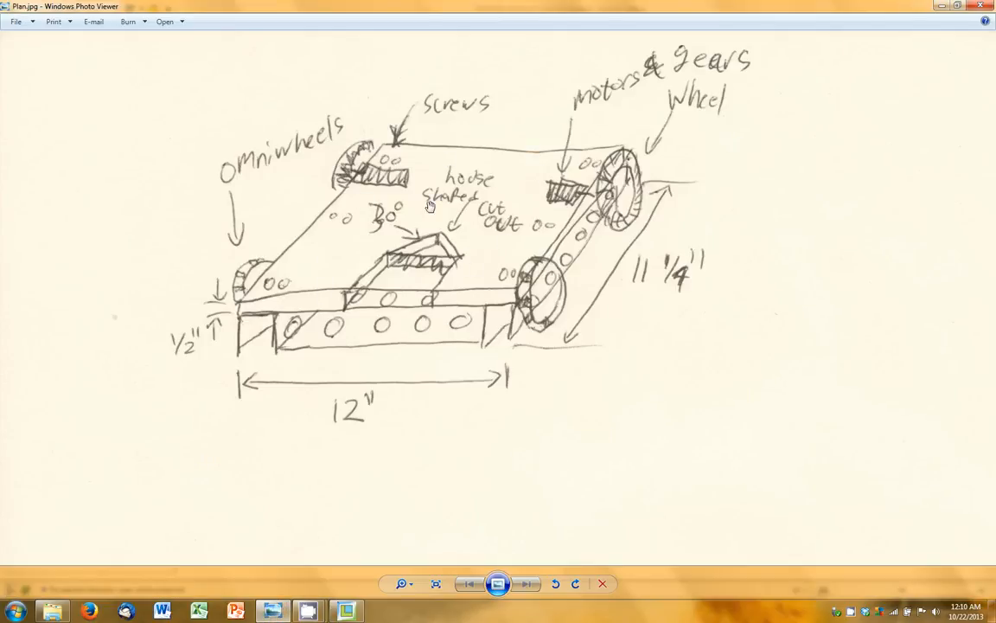
click(346, 611)
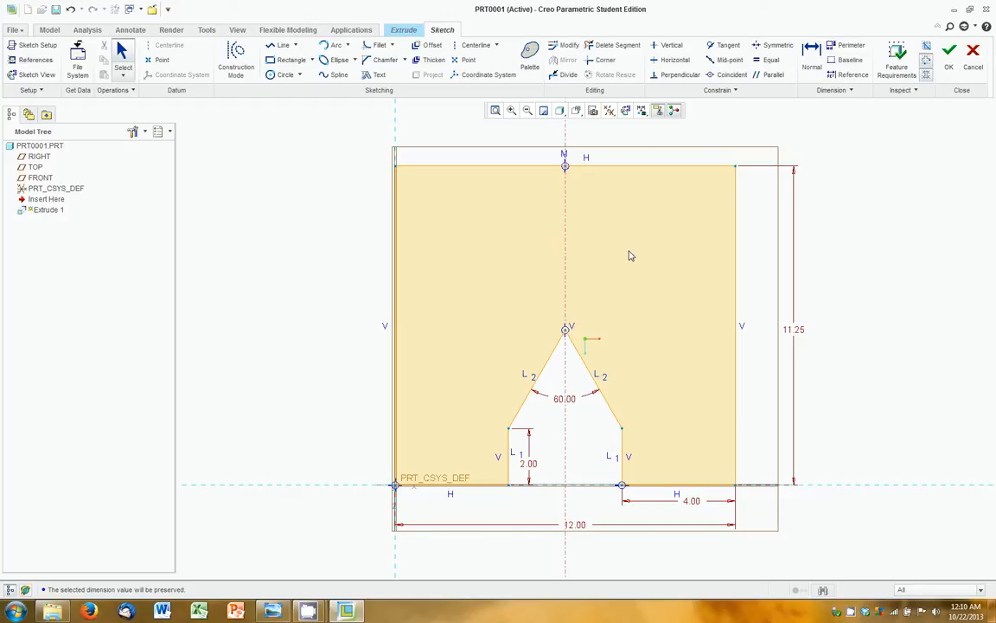
click(735, 170)
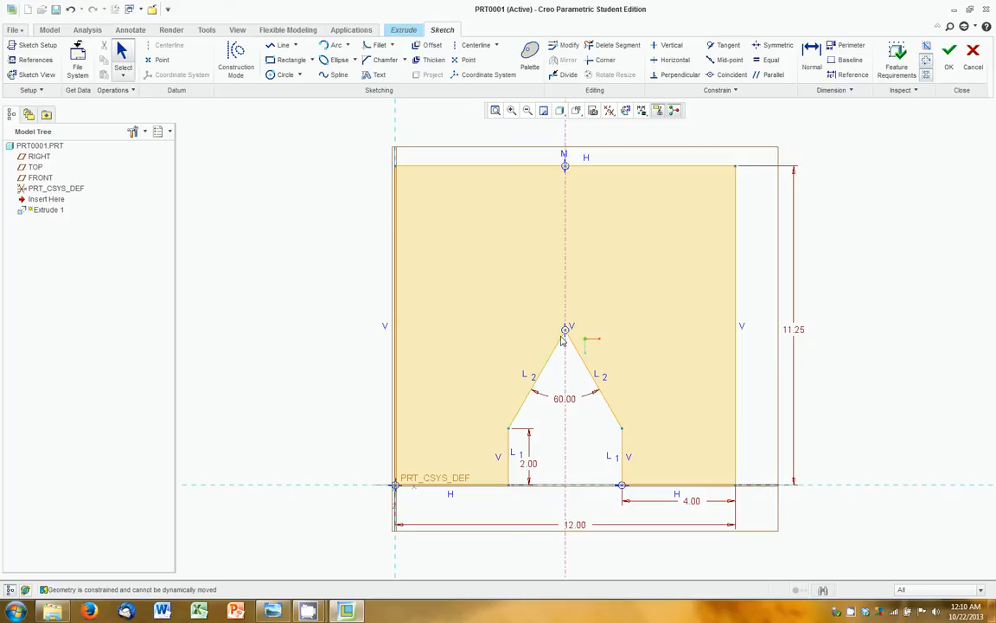
Step: Finish the sketch and set the extrusion depth to 0.50
click(949, 68)
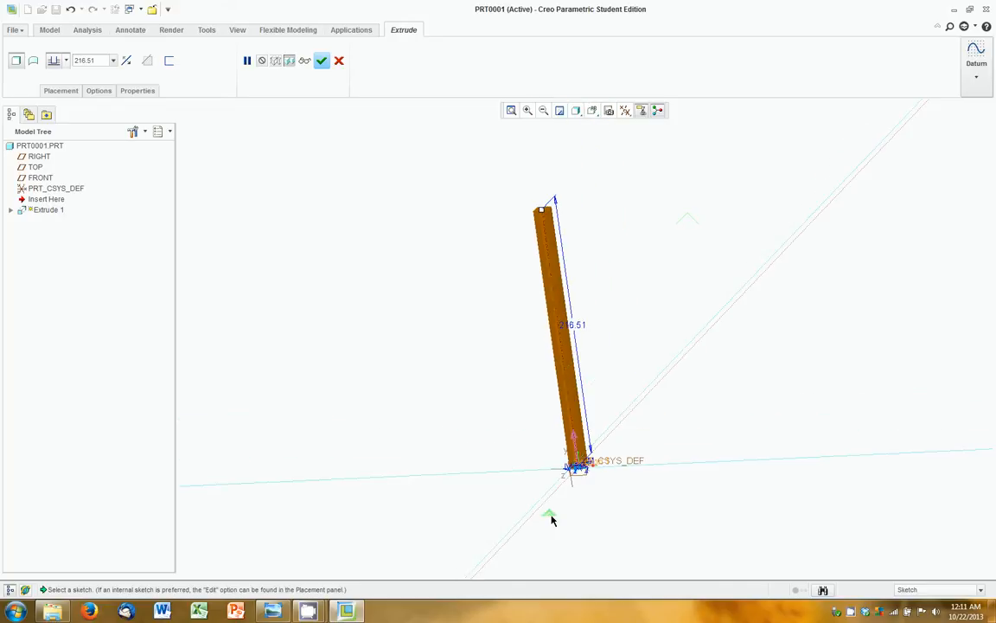
scroll(589, 429, down, 2)
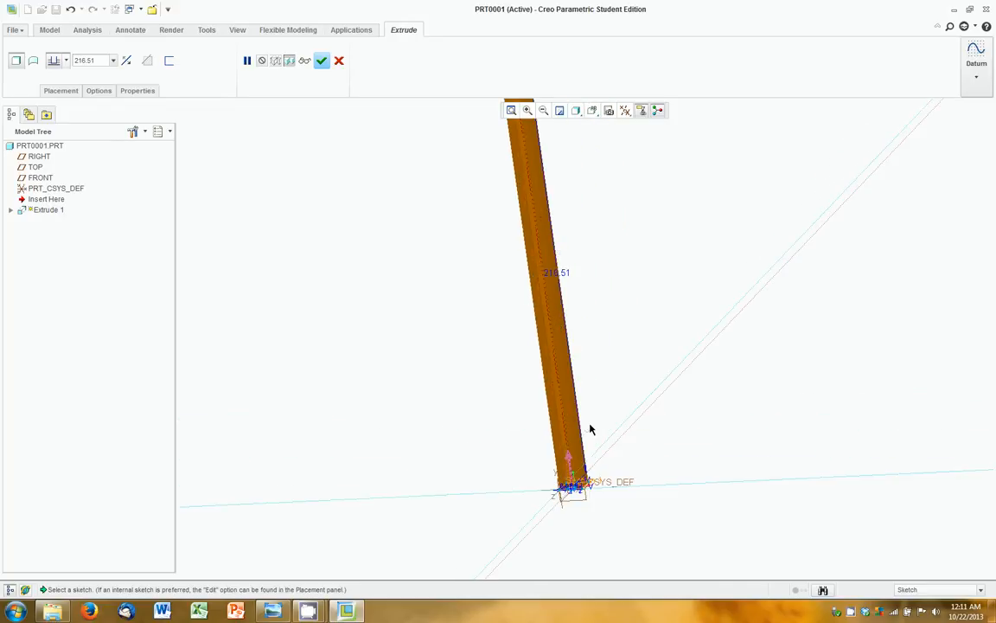
scroll(589, 429, up, 1)
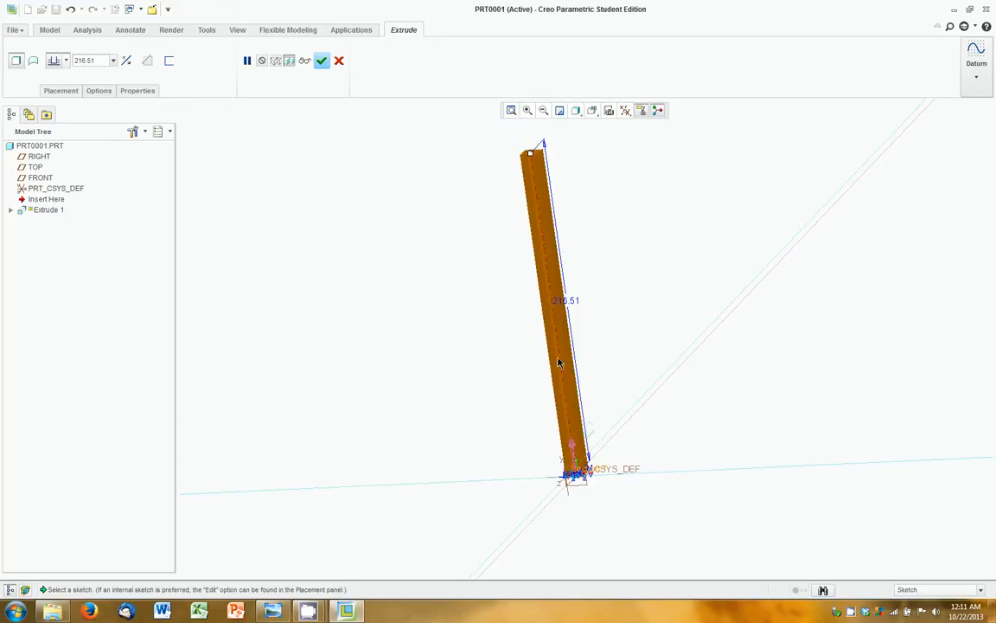
double_click(101, 60)
key(BackSpace)
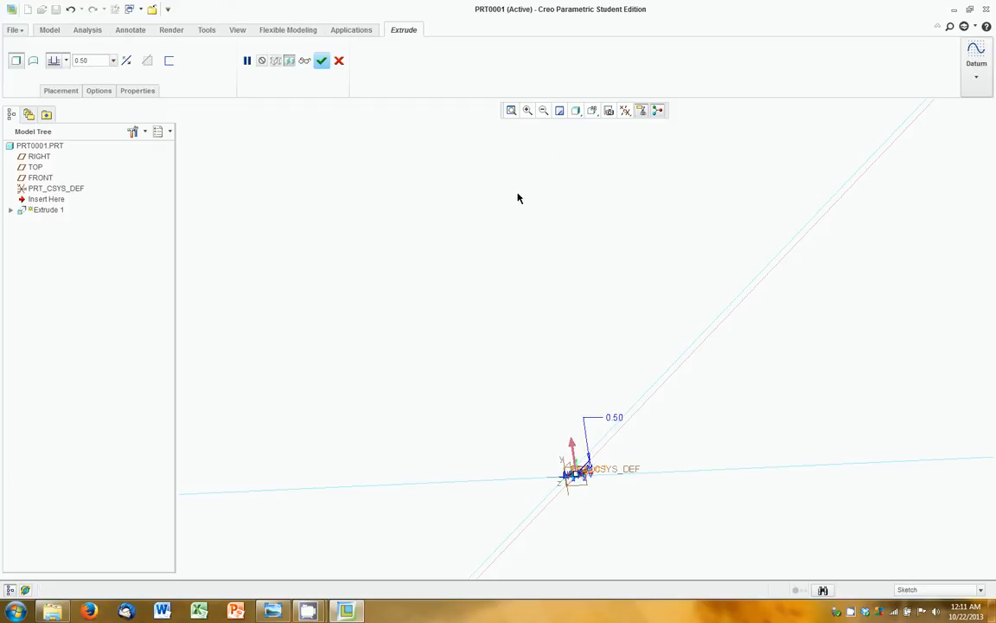
Step: Review the extrusion's placement, depth options and properties, and complete the Extrude feature
click(511, 111)
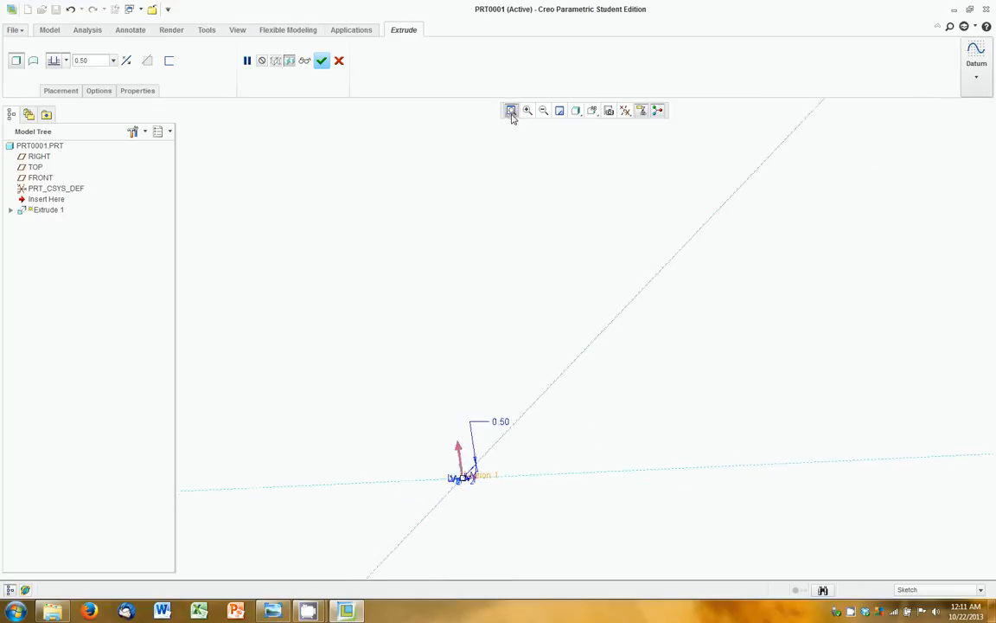
scroll(597, 358, up, 10)
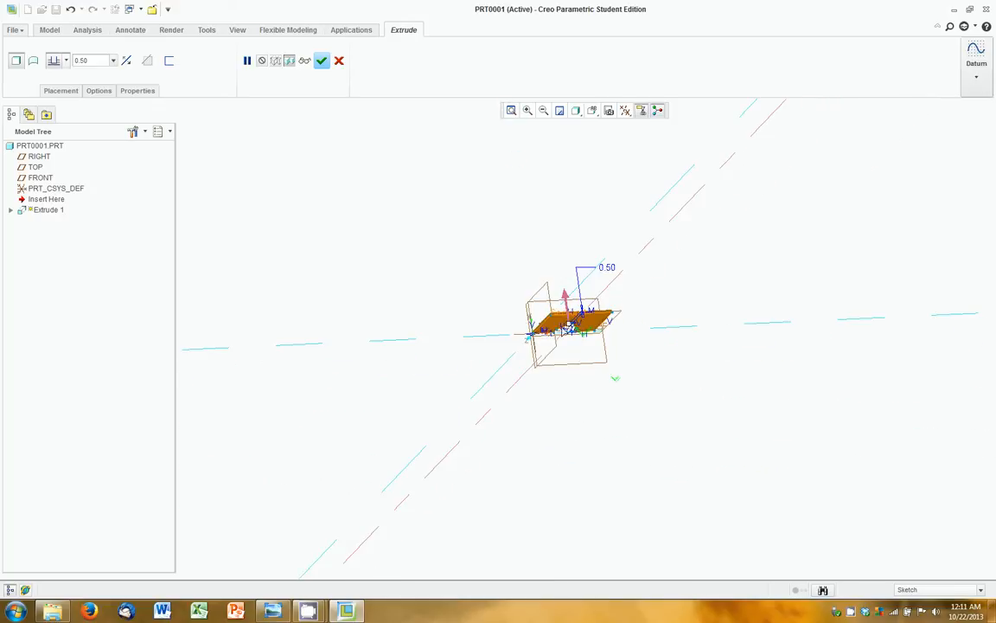
scroll(601, 356, down, 5)
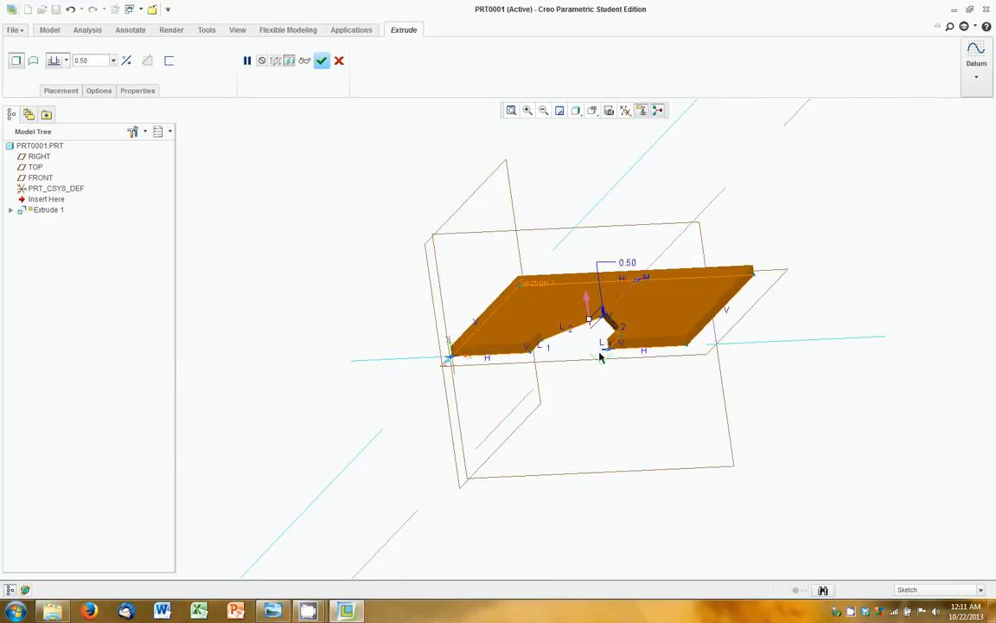
mouse_move(609, 379)
middle_down()
mouse_move(607, 367)
mouse_move(620, 370)
middle_up()
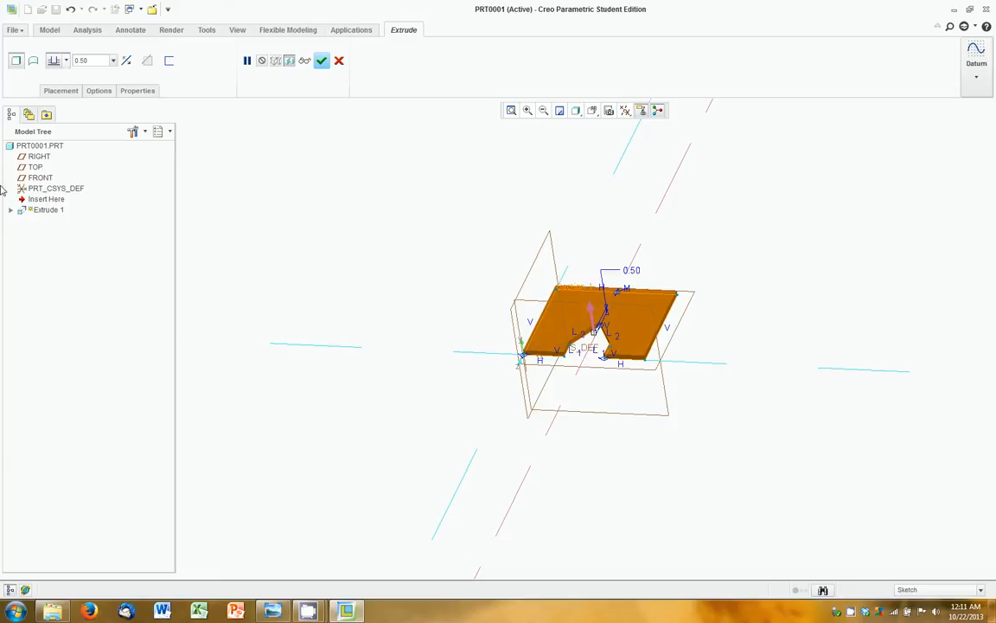
click(54, 92)
click(98, 91)
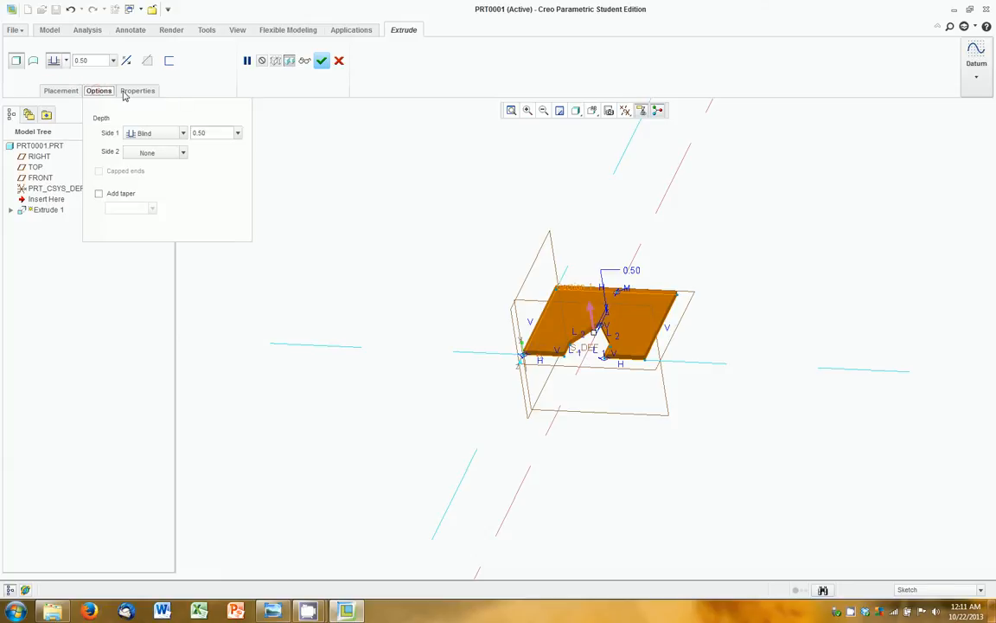
click(131, 92)
click(63, 92)
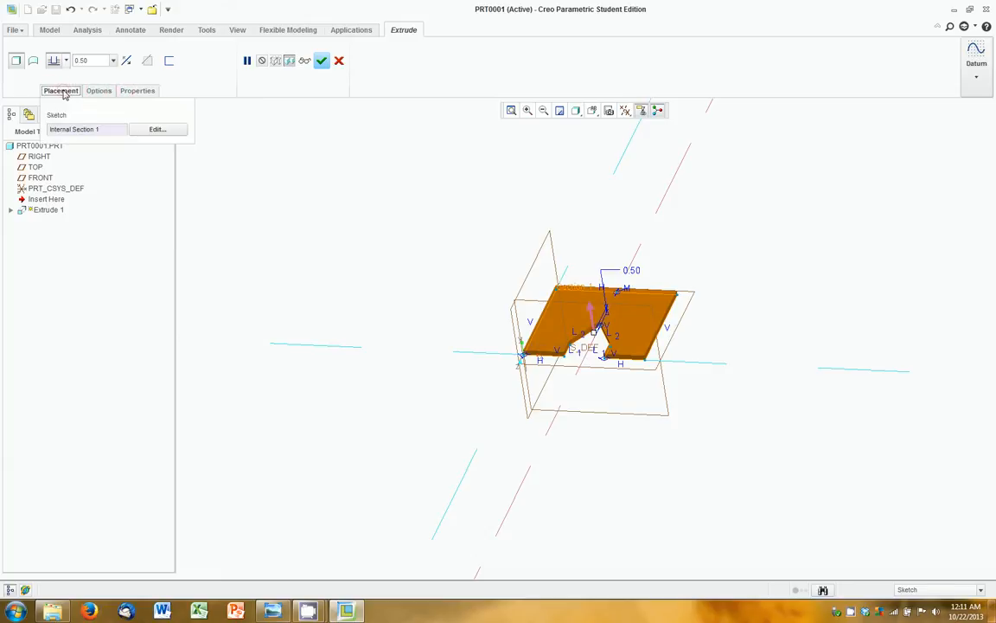
click(322, 63)
Step: Examine the extruded plate and its house-shaped cut-out up close and from several angles
scroll(522, 356, up, 5)
scroll(692, 408, down, 3)
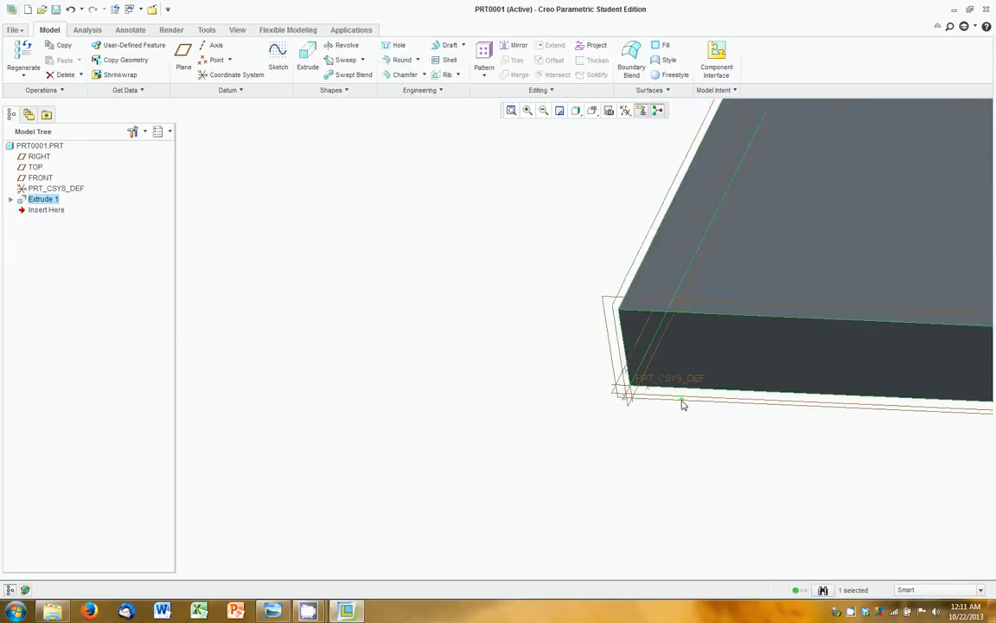
scroll(684, 405, down, 3)
scroll(888, 387, up, 3)
scroll(883, 385, down, 3)
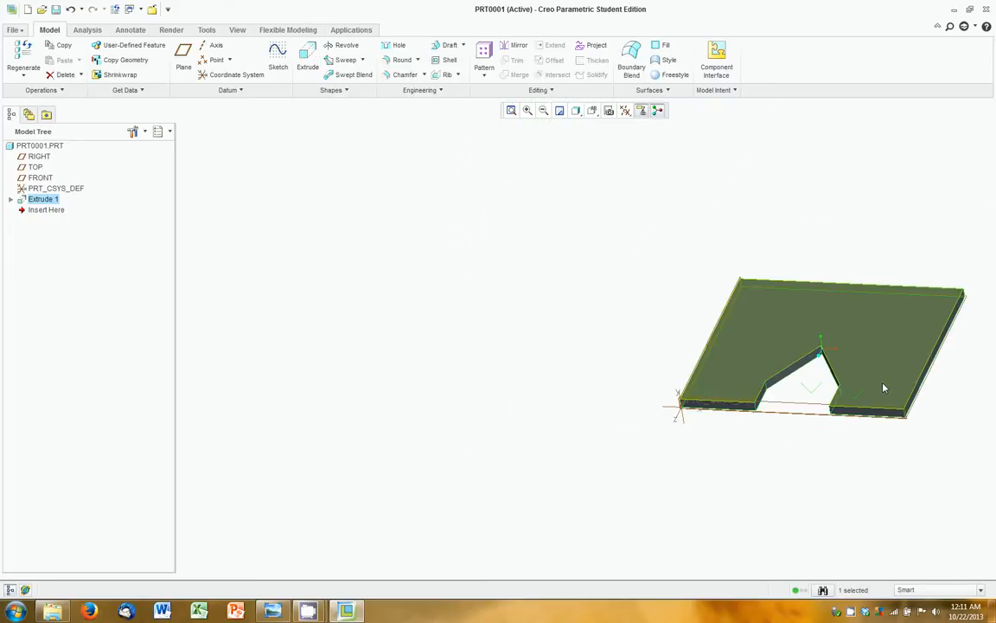
scroll(790, 378, up, 3)
scroll(736, 398, down, 3)
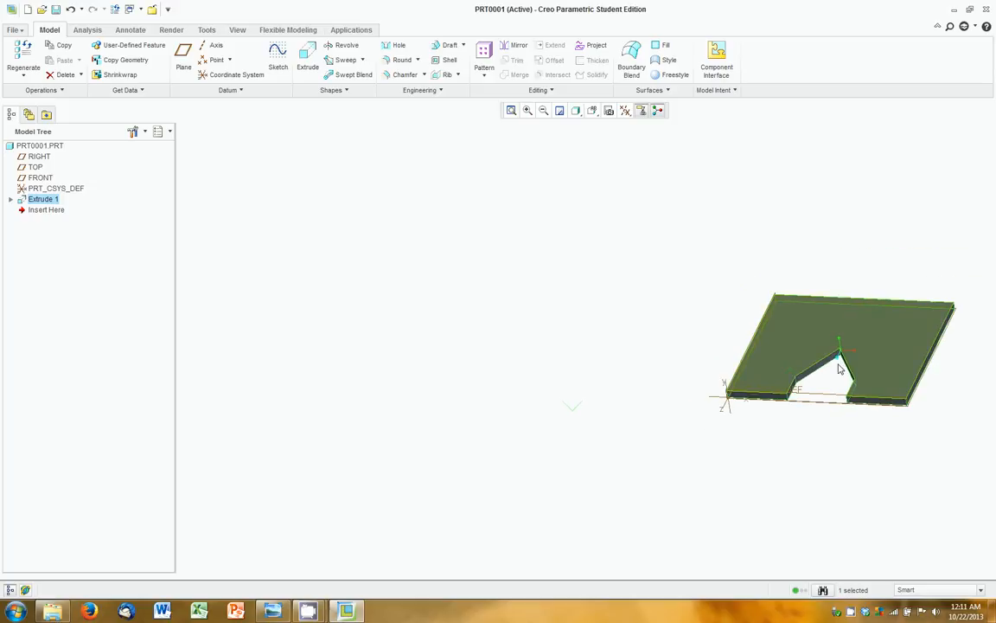
click(609, 111)
click(609, 139)
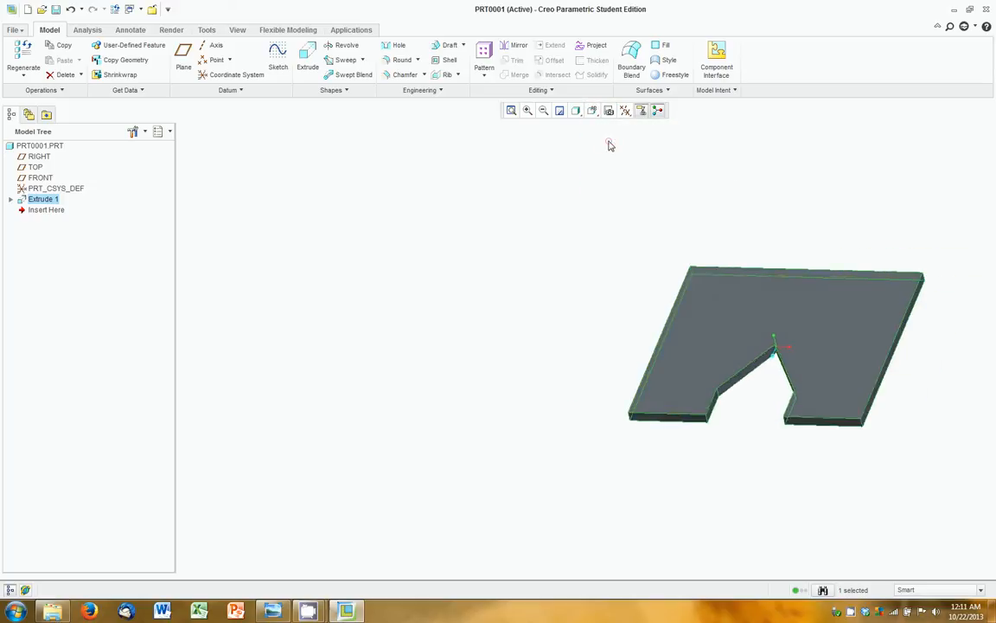
scroll(600, 451, up, 1)
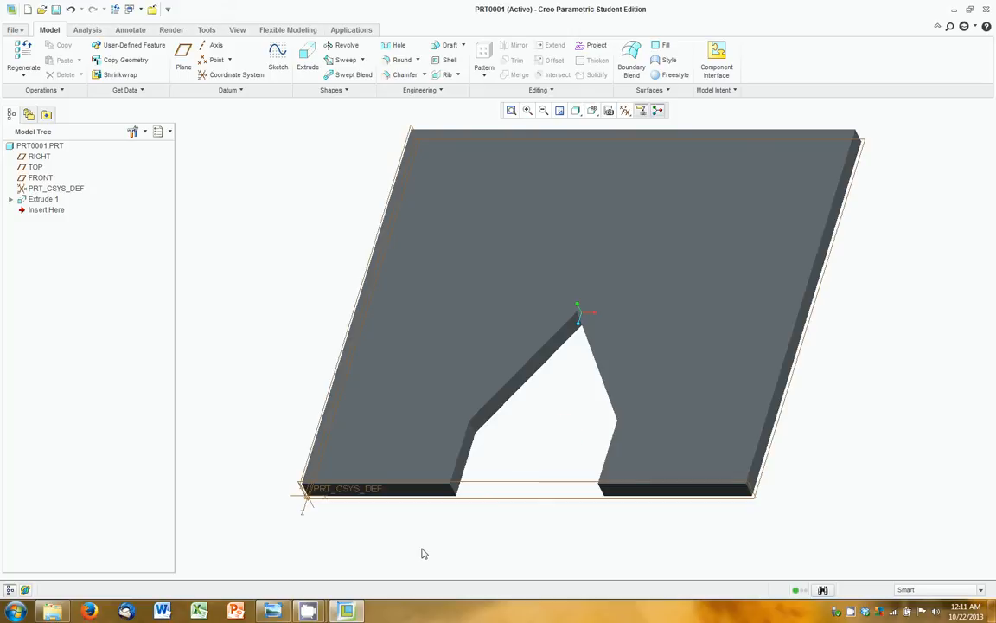
mouse_move(567, 423)
middle_down()
mouse_move(584, 381)
mouse_move(595, 384)
middle_up()
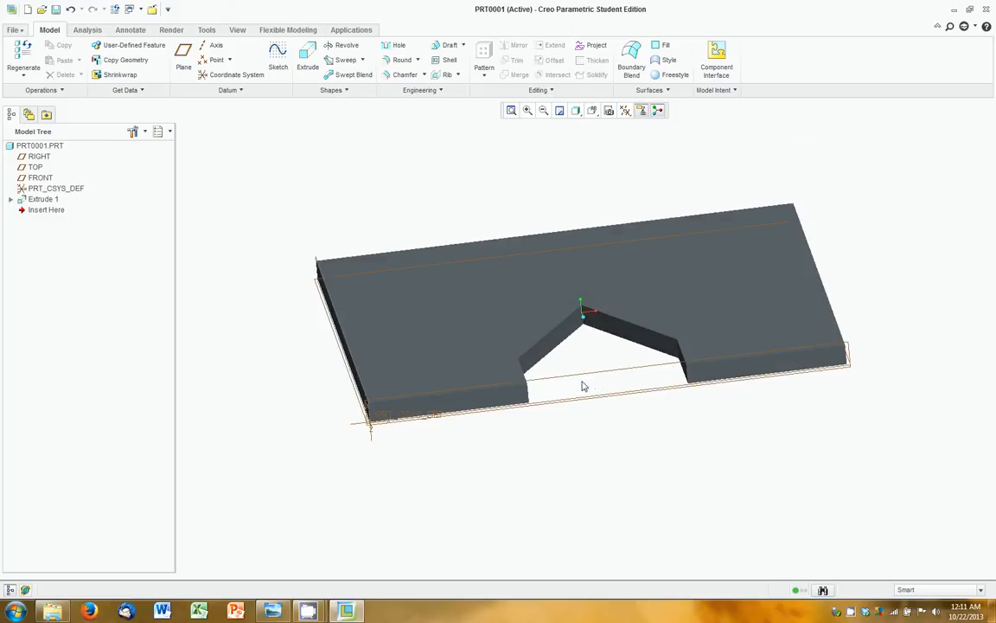